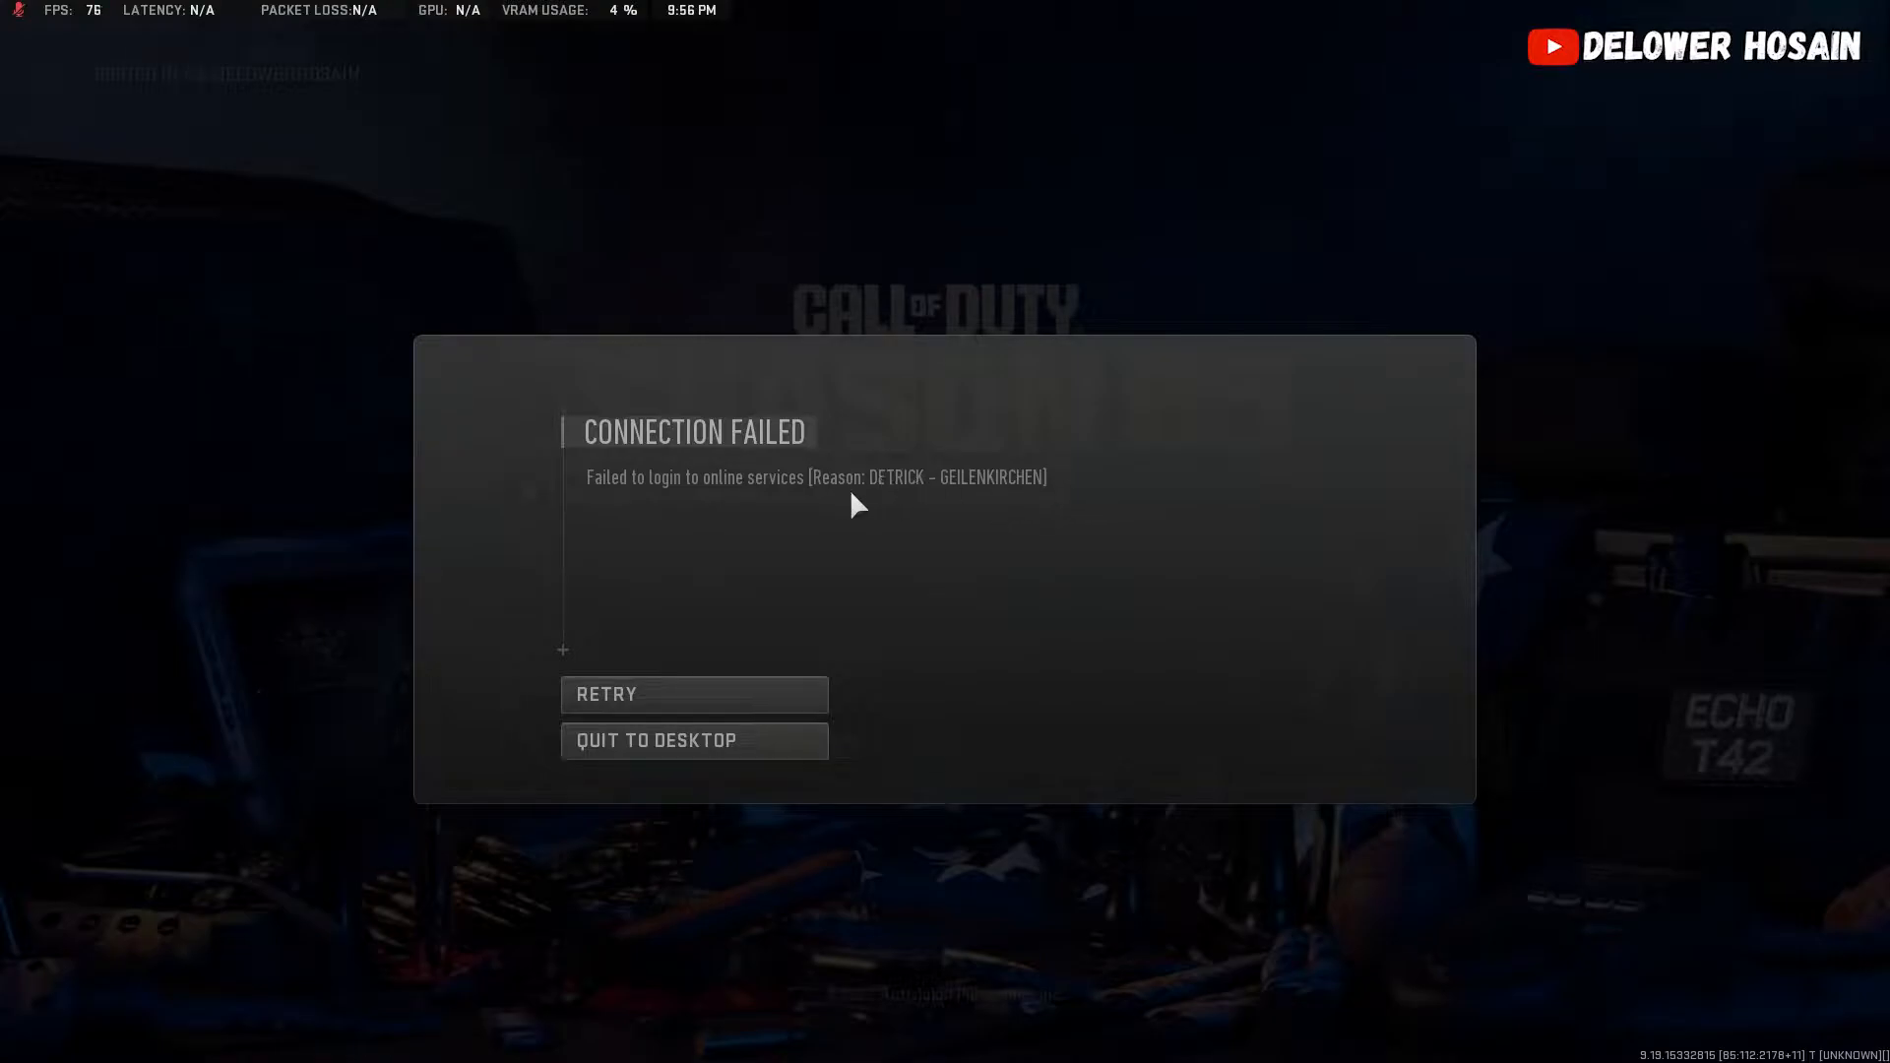
Step: Review the Activision Connection Tips, highlighting the router restart tip and advancing through later tips
key(super)
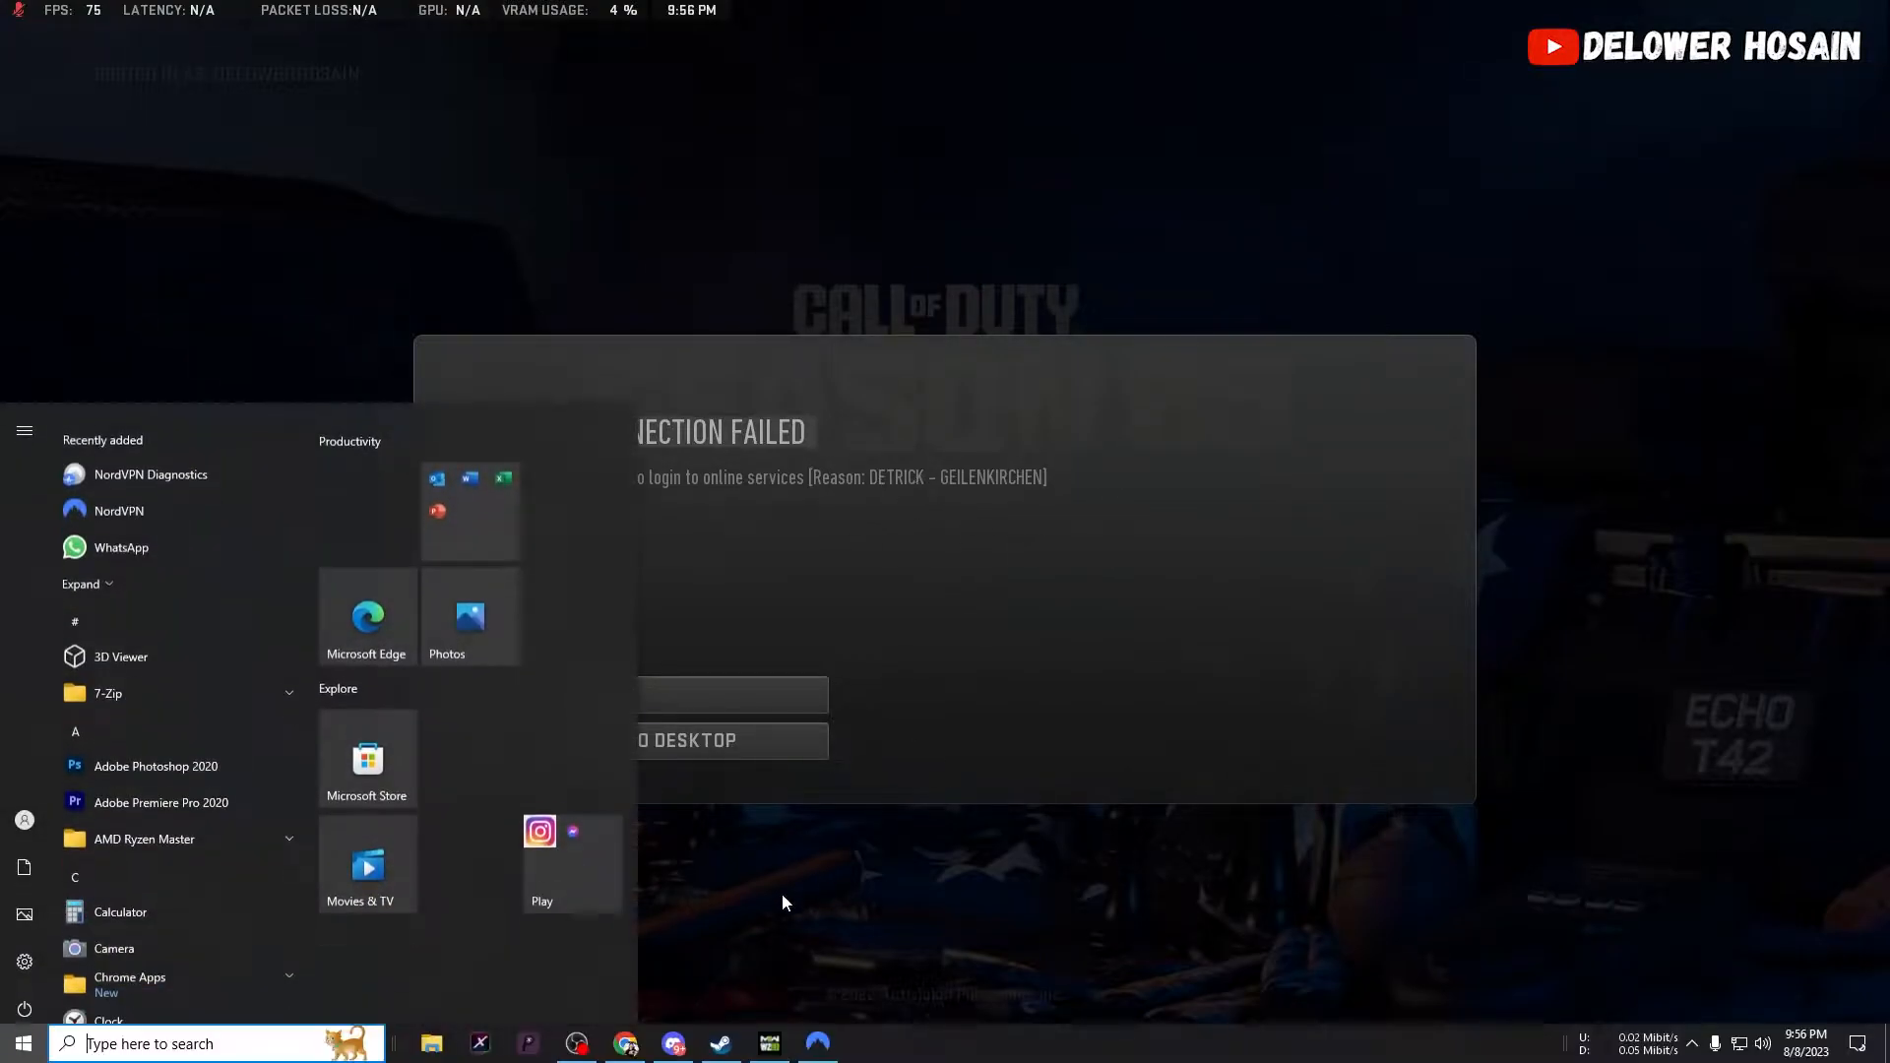
key(super)
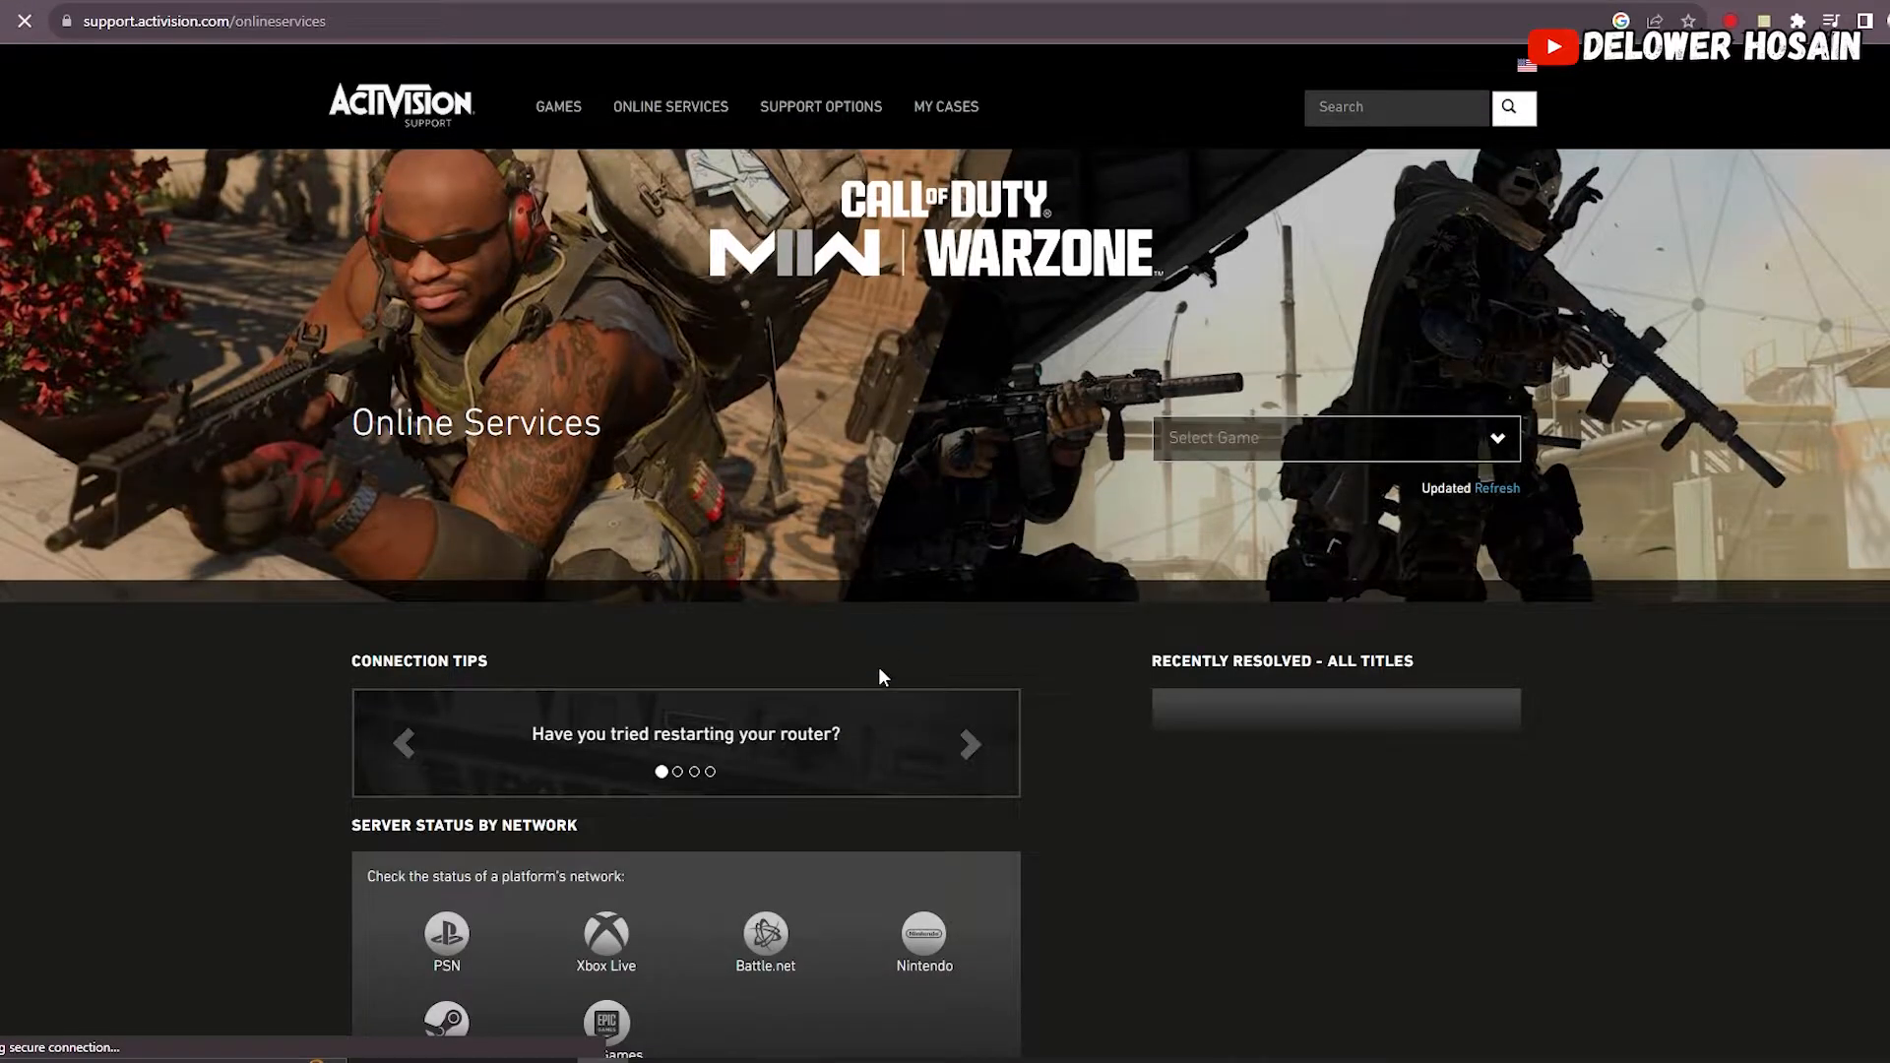
scroll(1015, 692, down, 2)
scroll(1041, 697, down, 2)
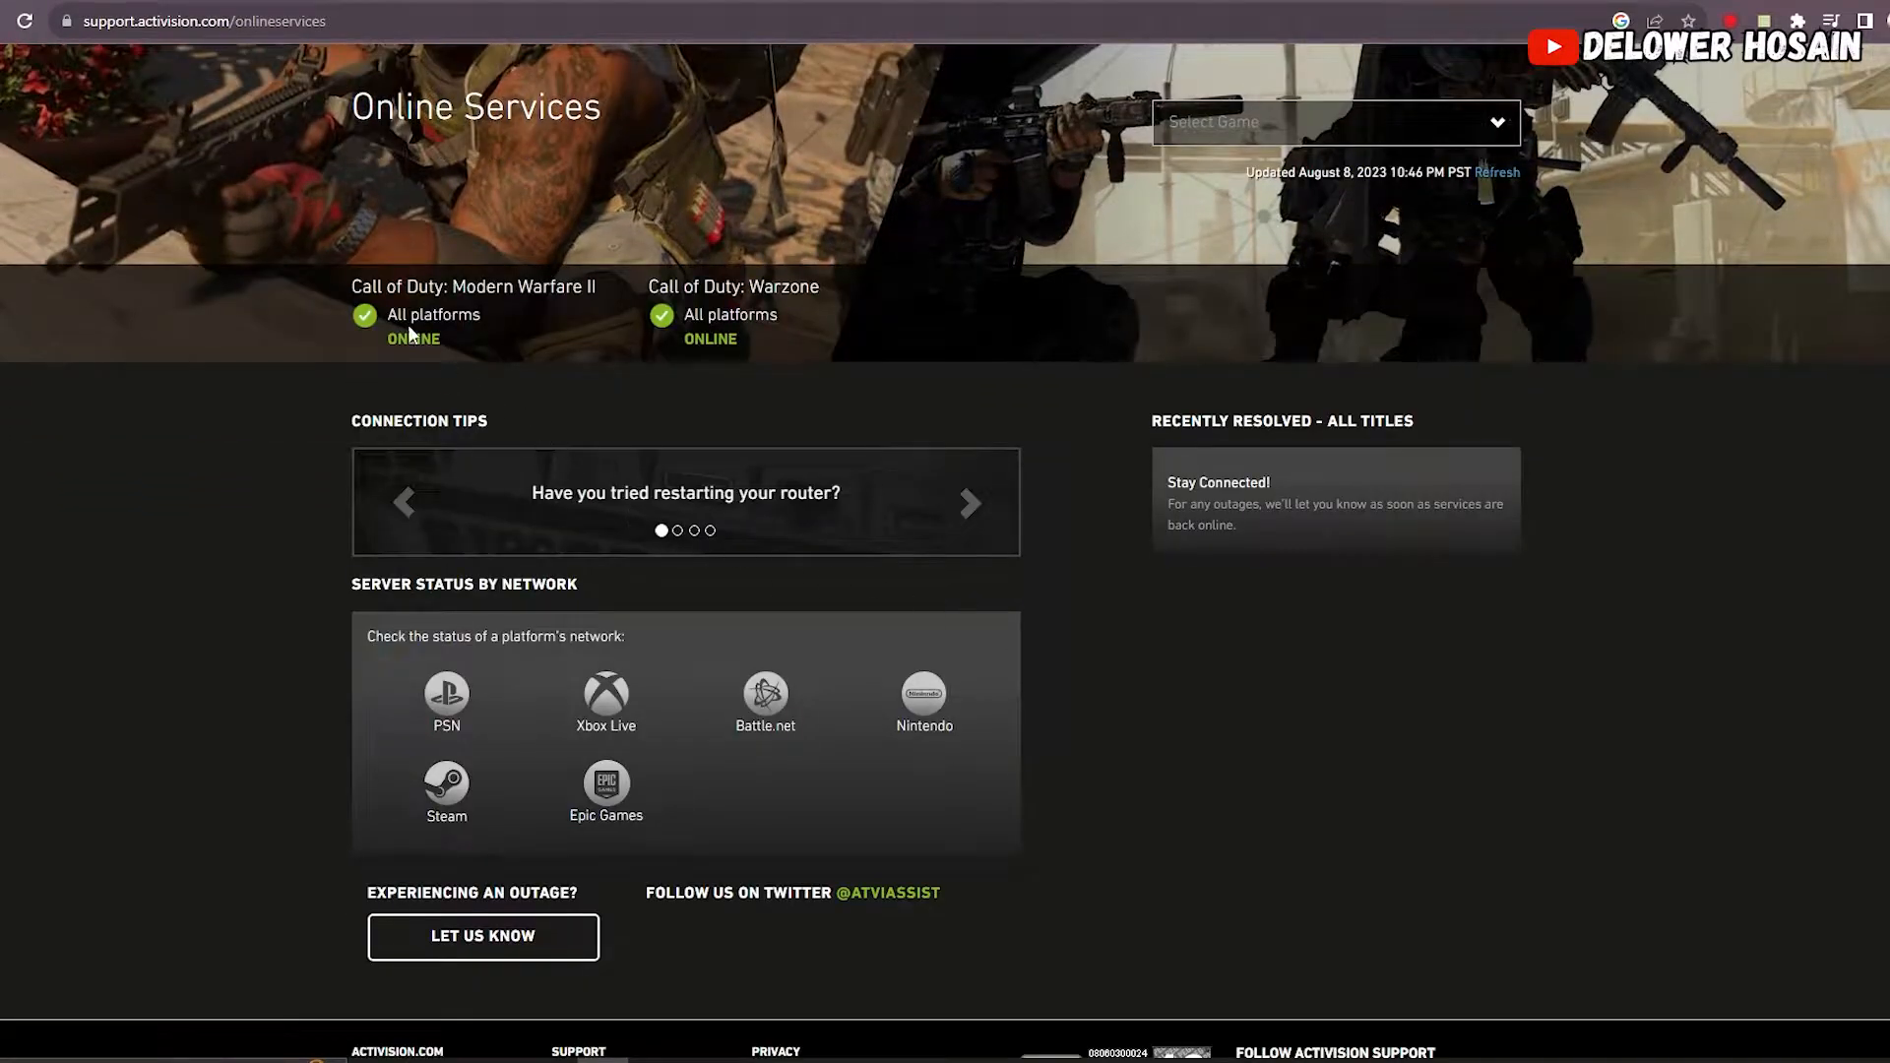
click(720, 381)
drag(535, 493, 848, 500)
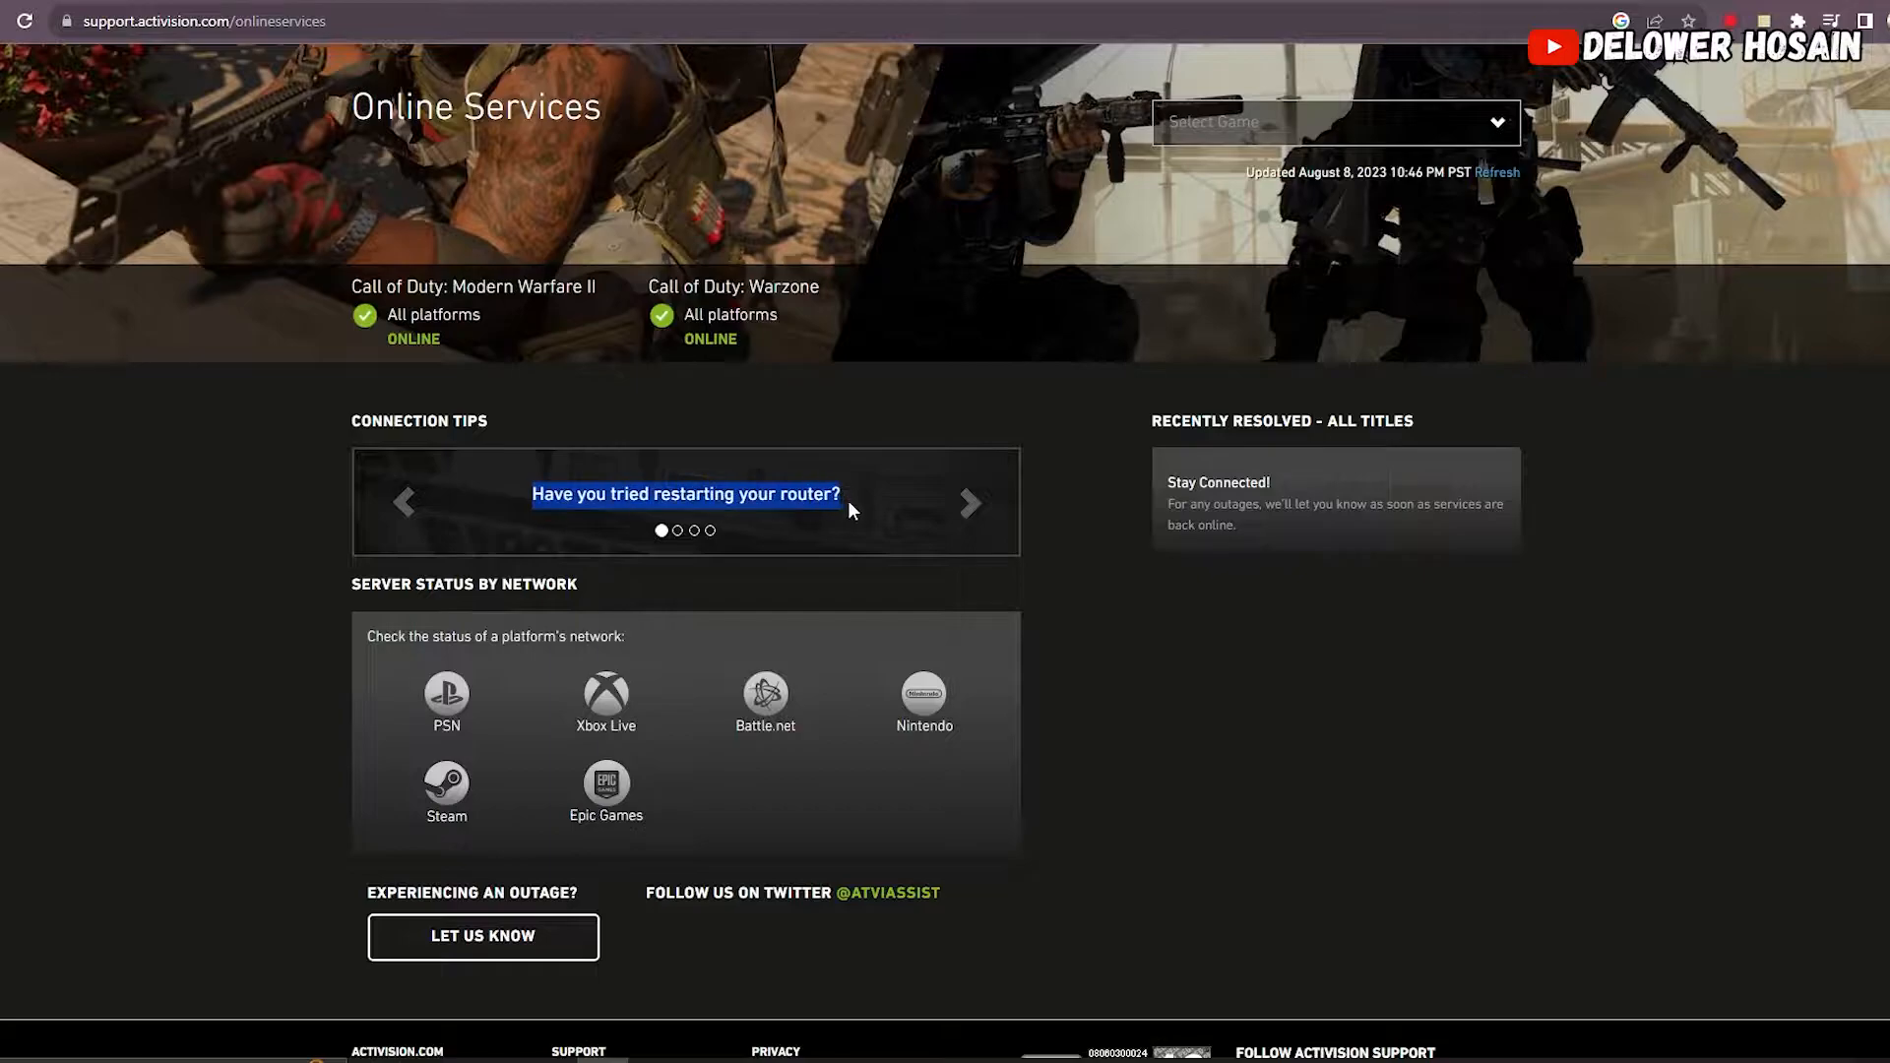
click(971, 504)
click(975, 504)
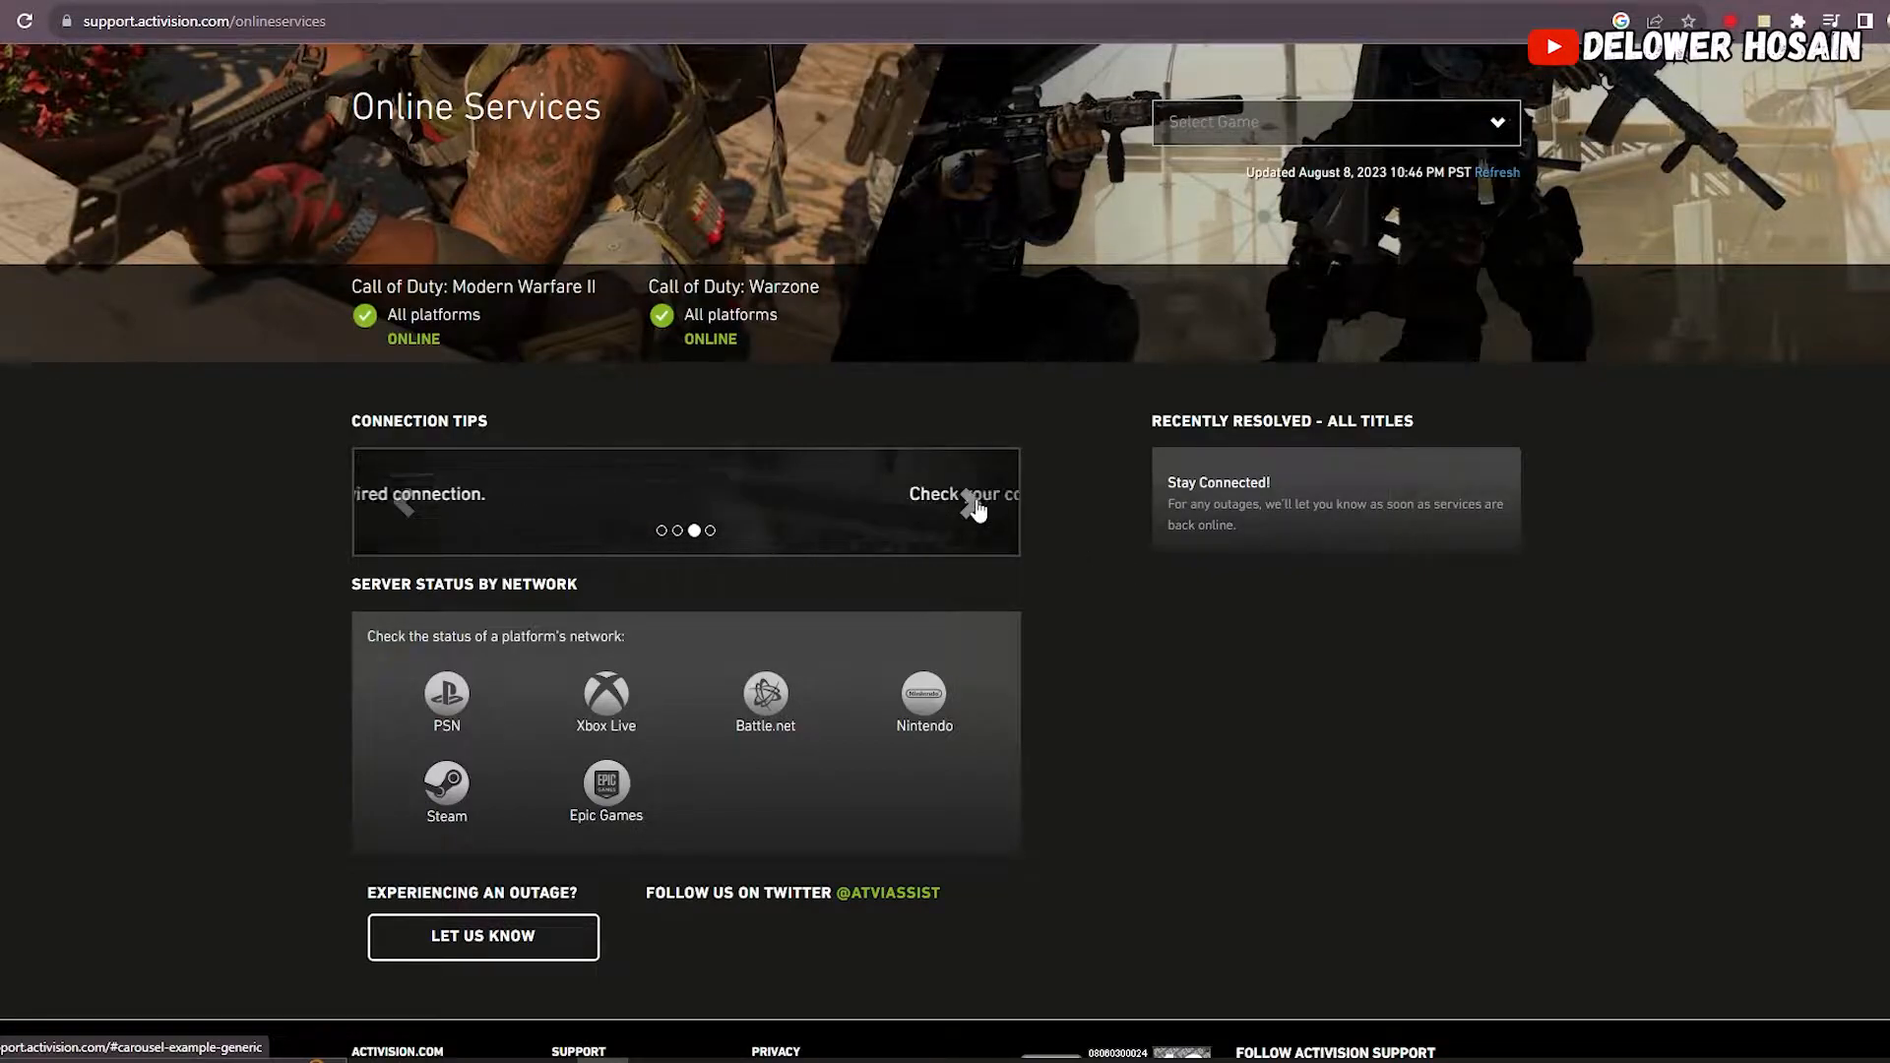
click(974, 504)
scroll(708, 669, down, 1)
Step: Check the server status showing Modern Warfare II and Warzone online on all platforms, then switch away
key(ctrl+minus)
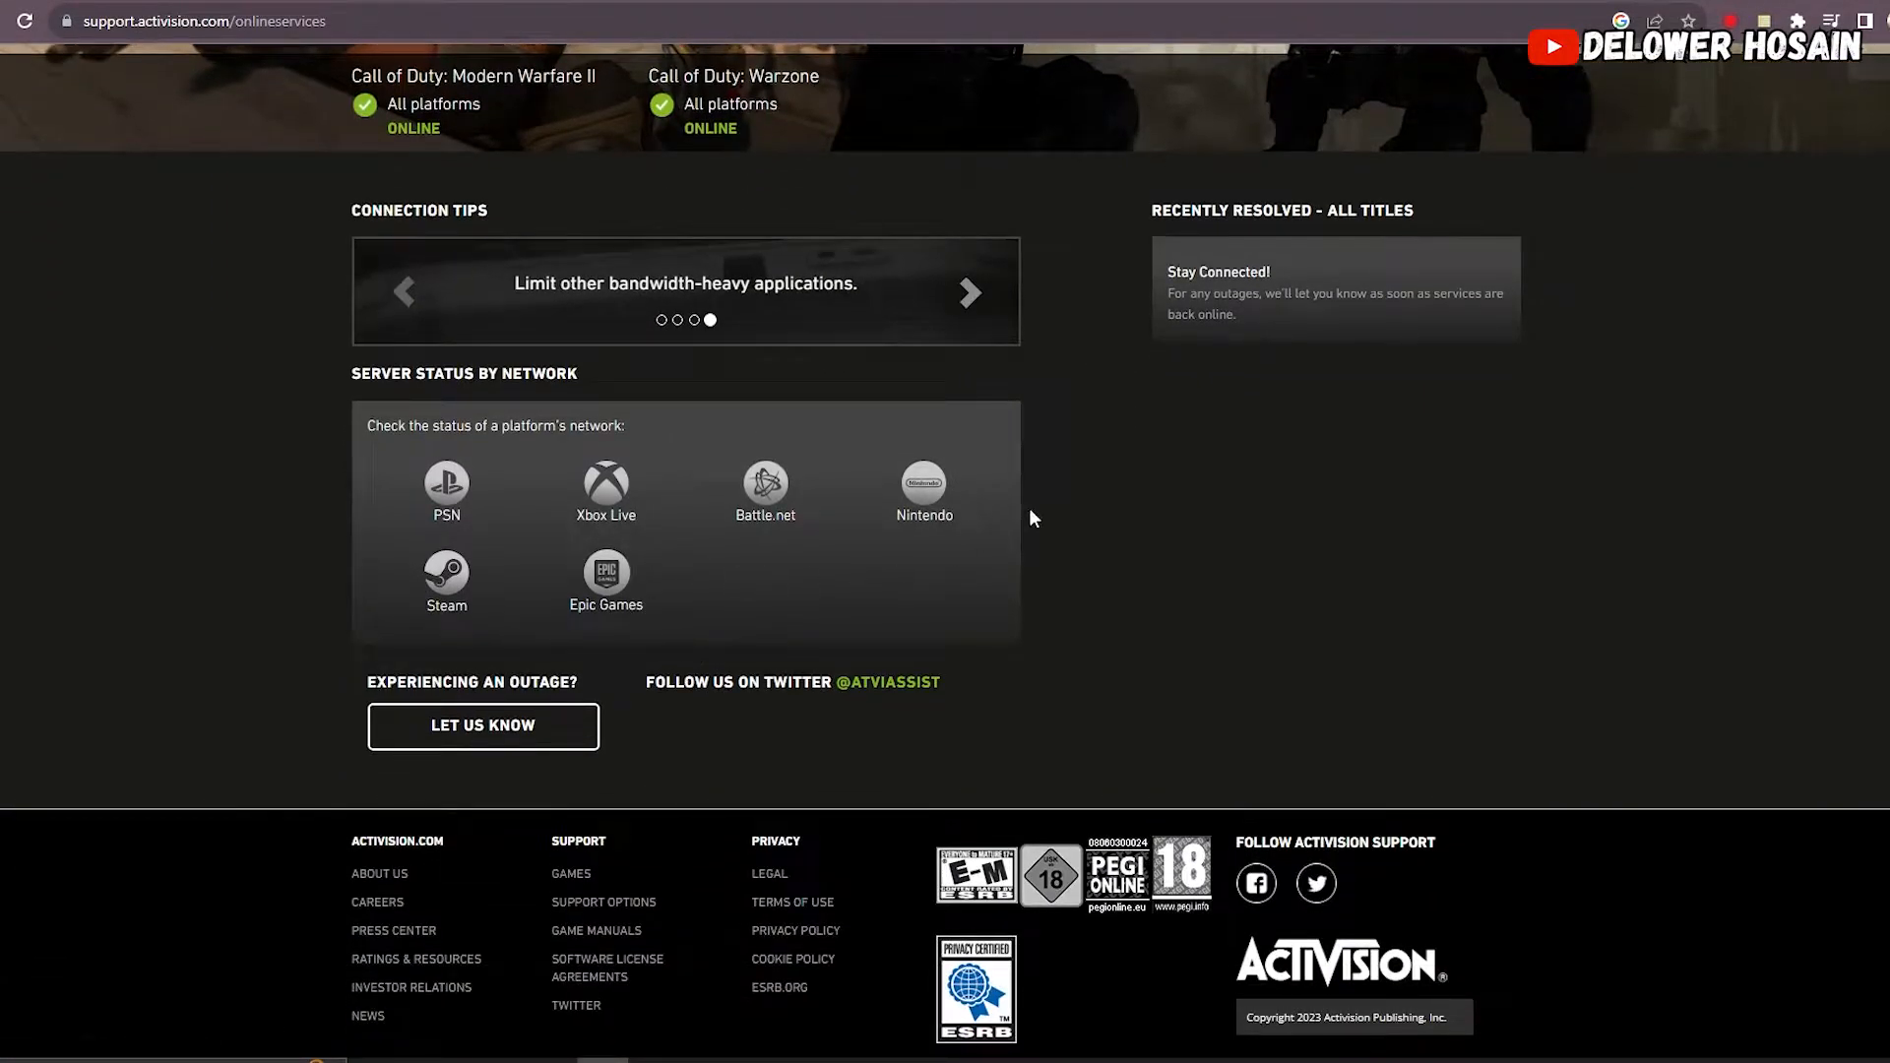
click(451, 589)
scroll(1068, 527, up, 3)
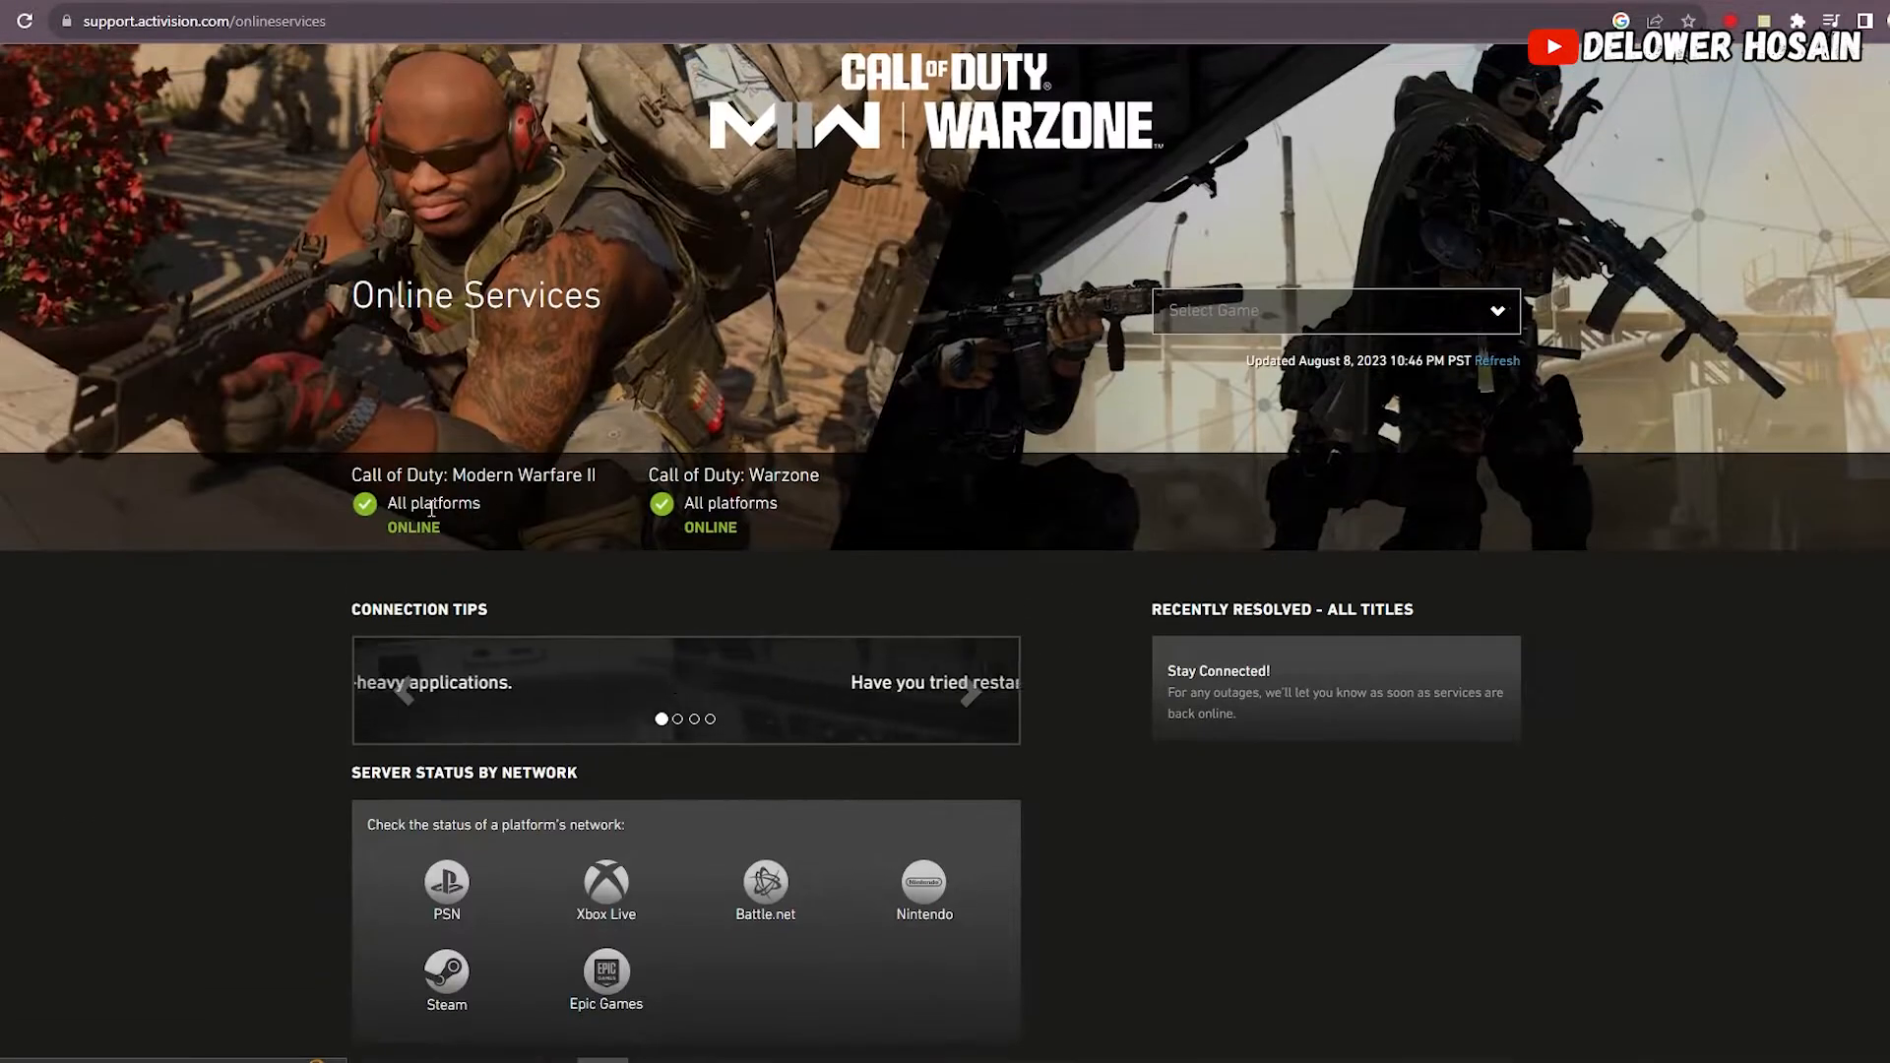
drag(337, 476, 595, 543)
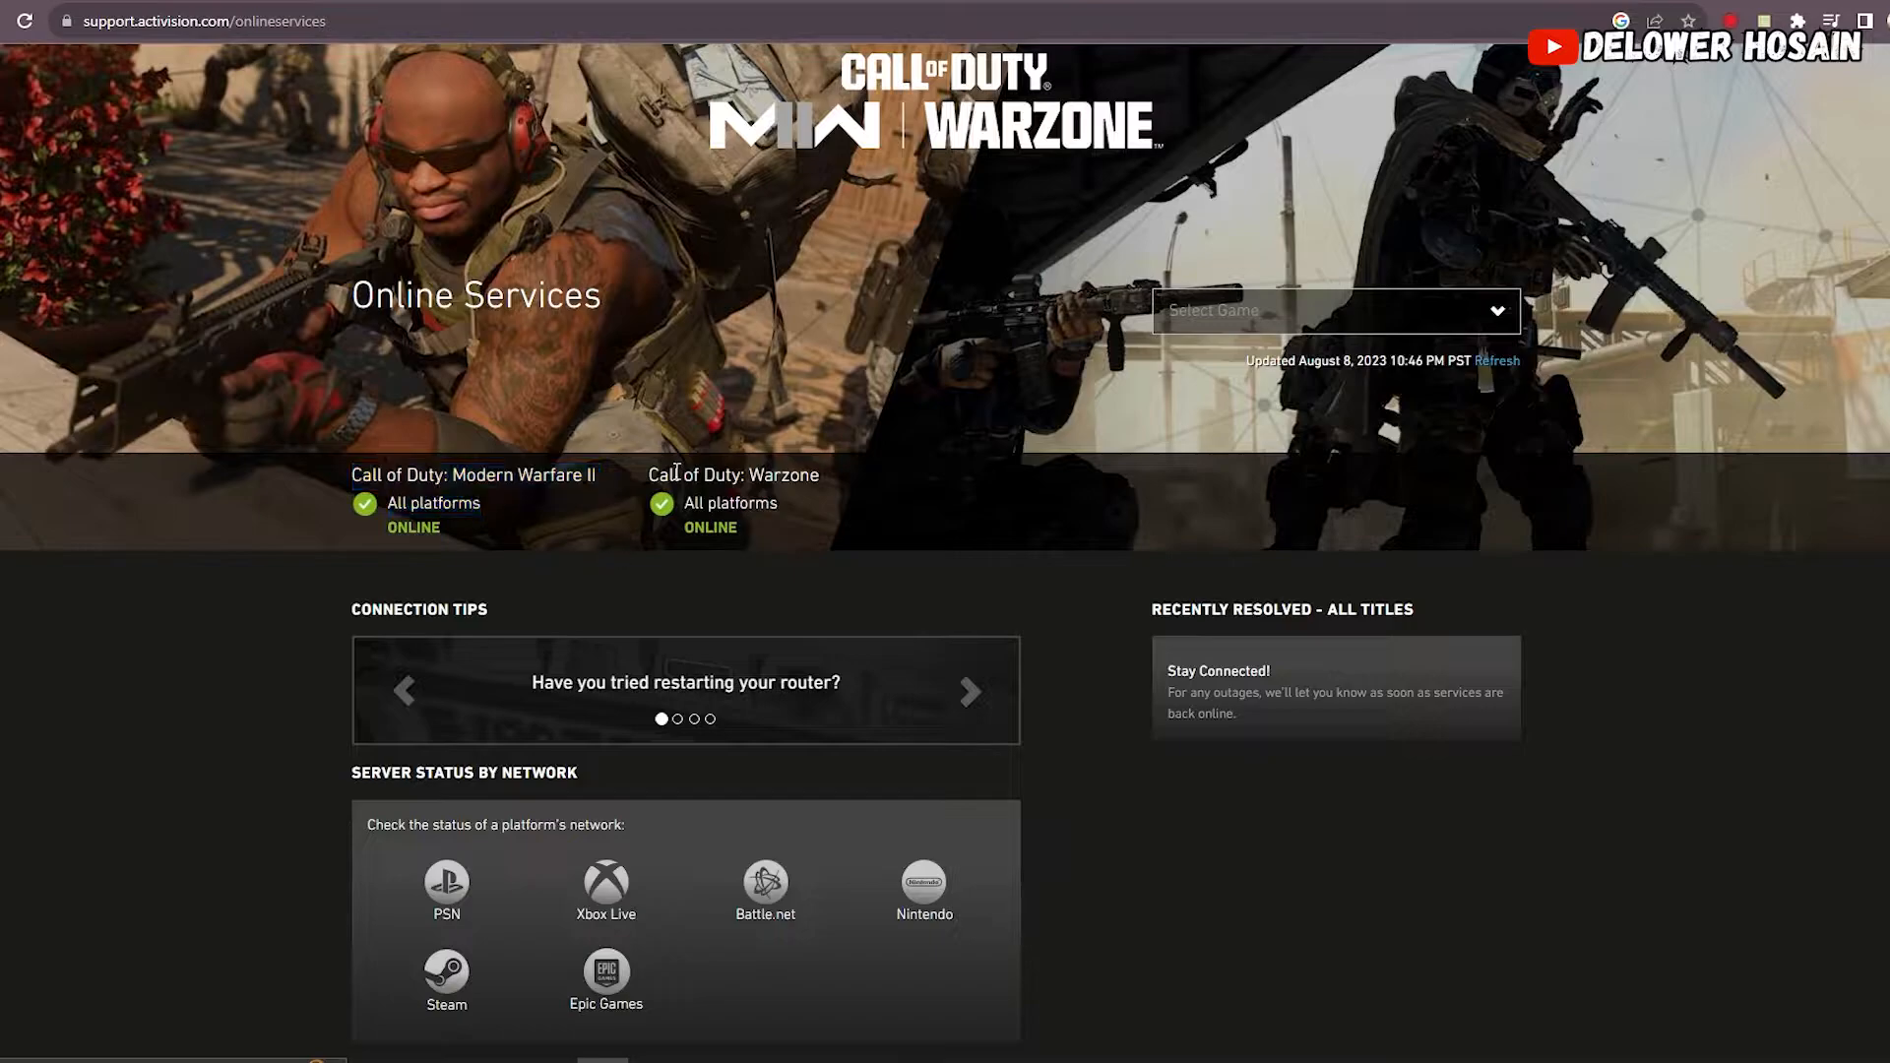
drag(645, 472, 839, 549)
click(1166, 656)
key(ctrl+Tab)
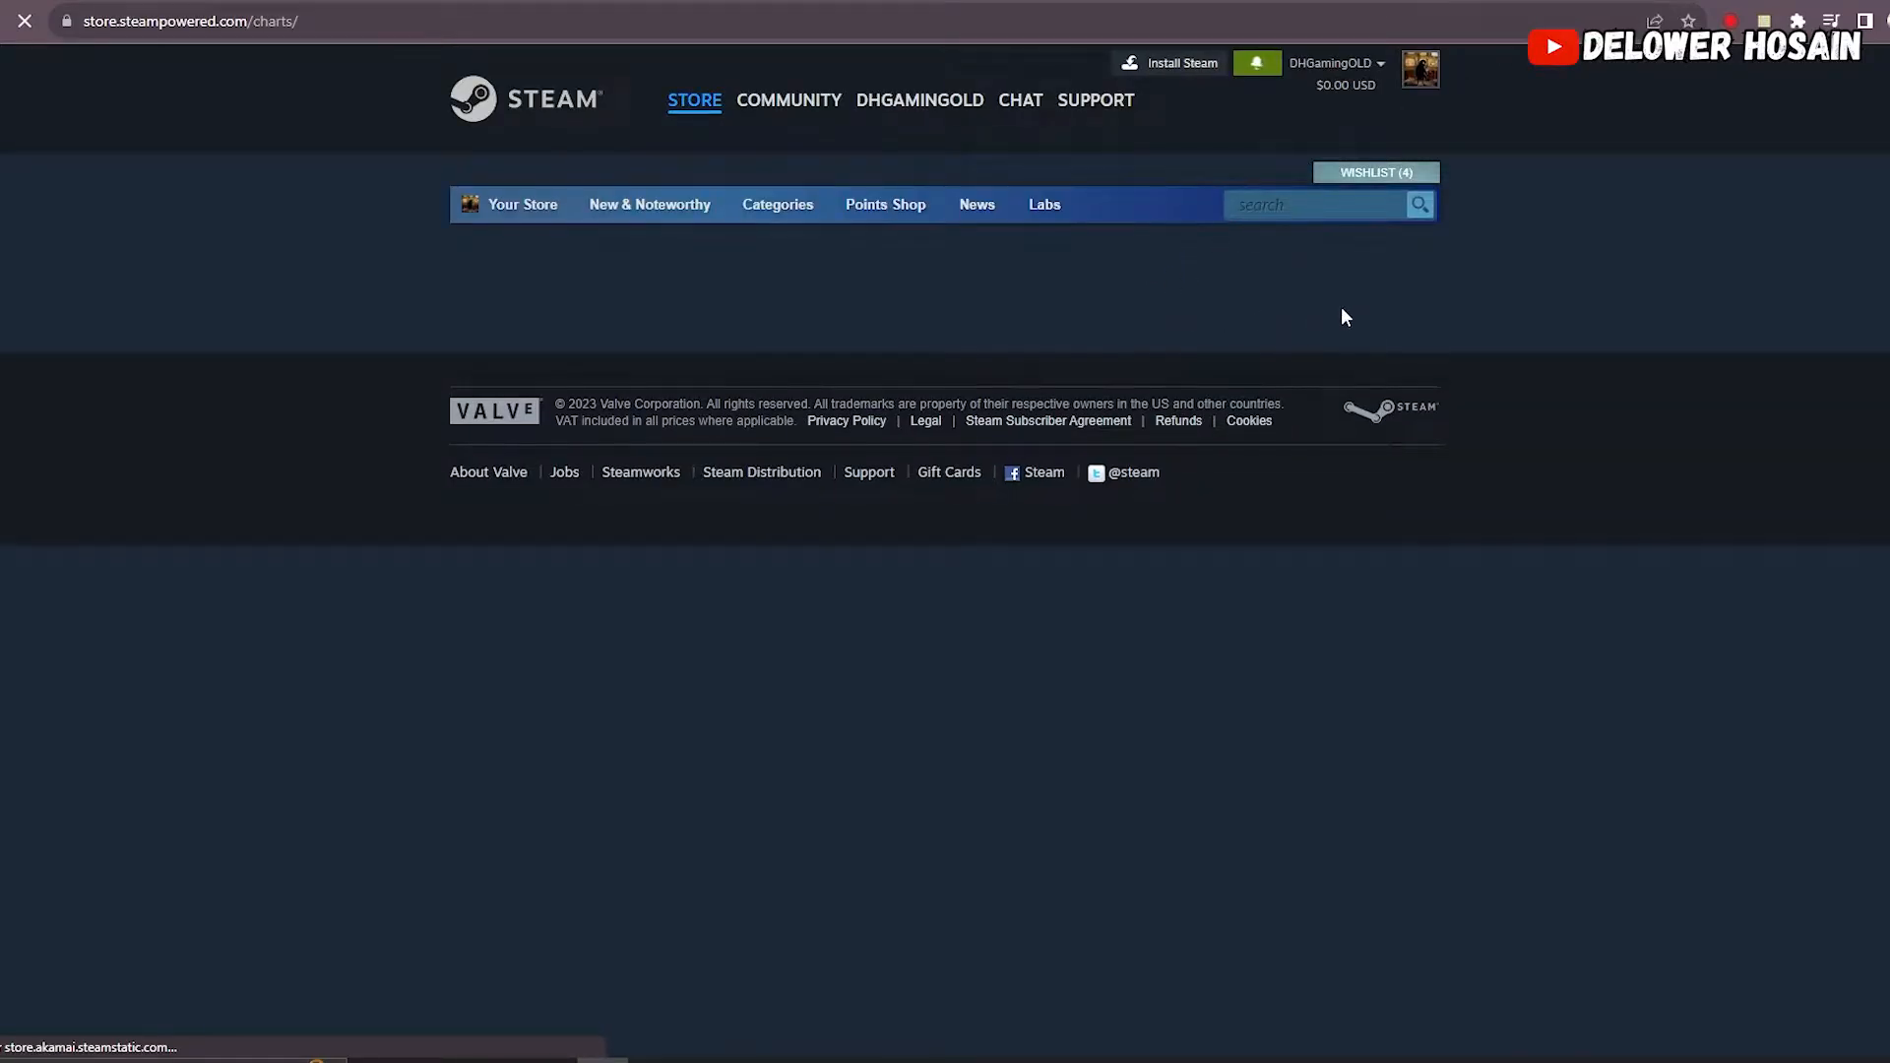
key(ctrl+shift+Tab)
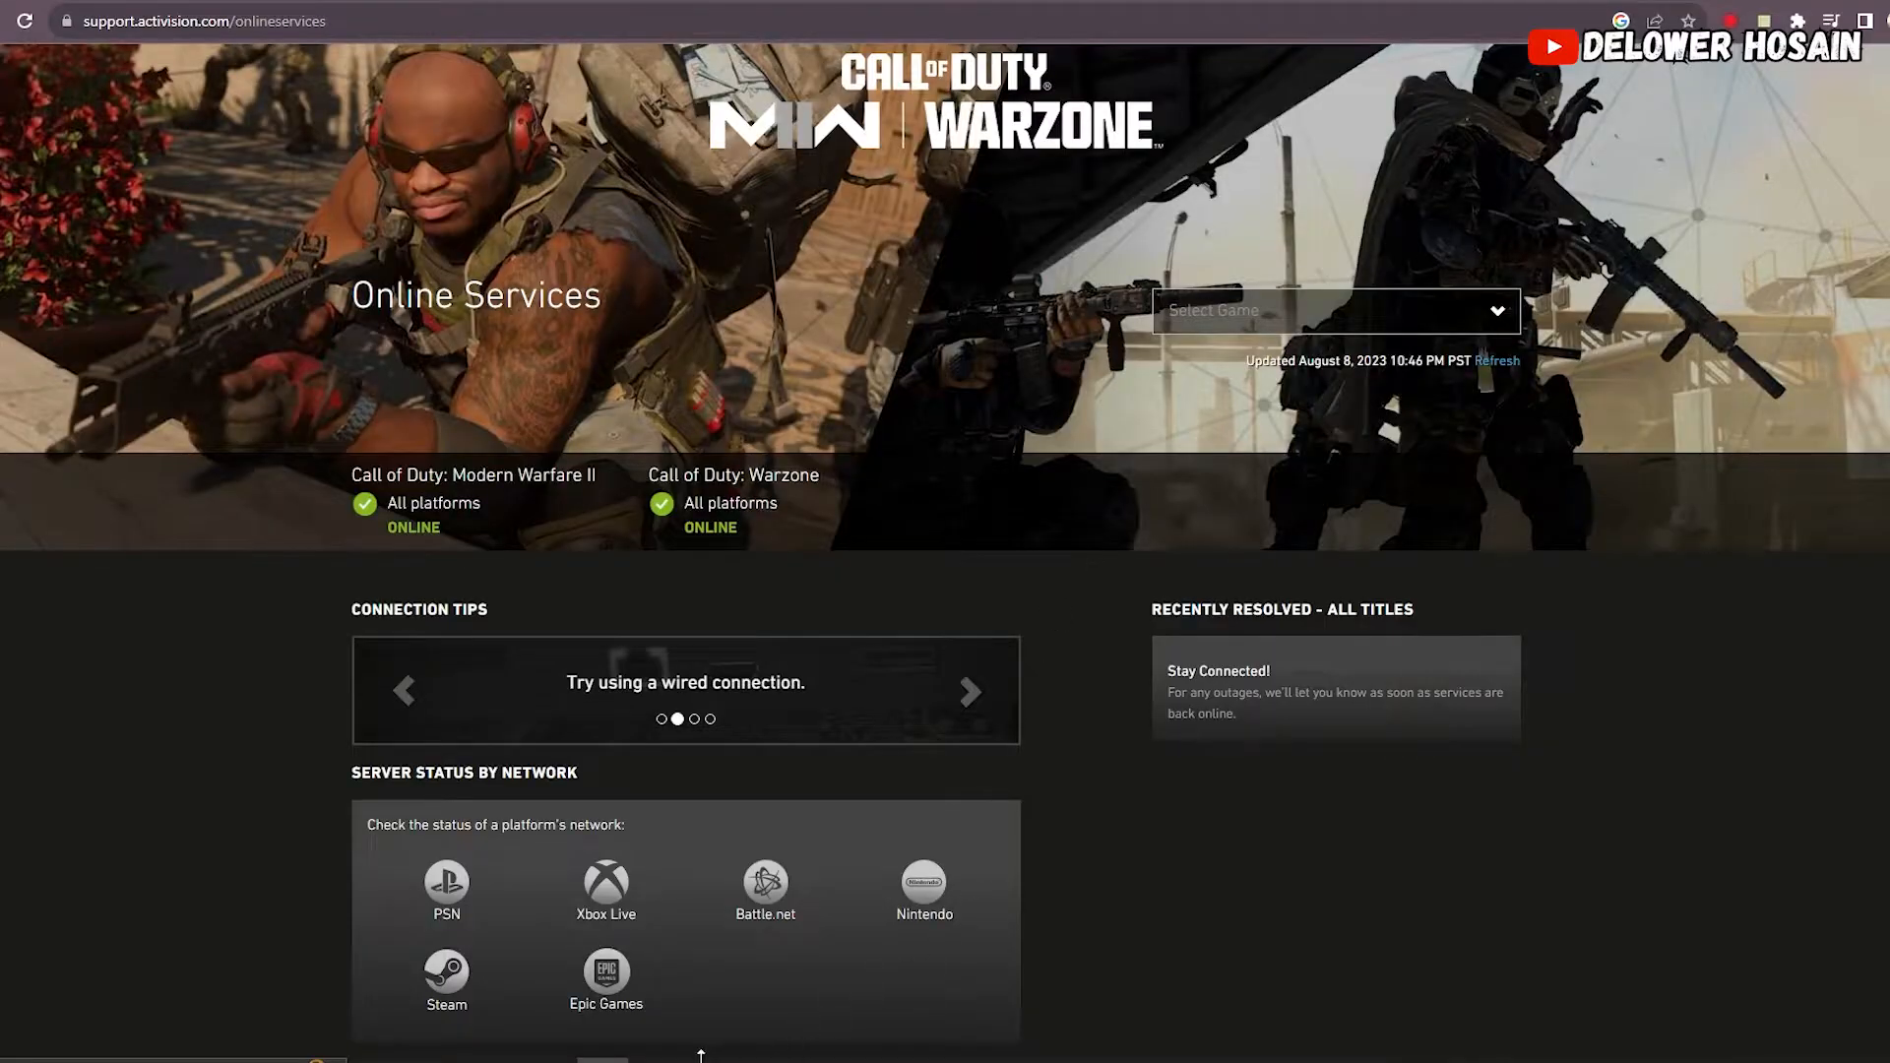
key(alt+Tab)
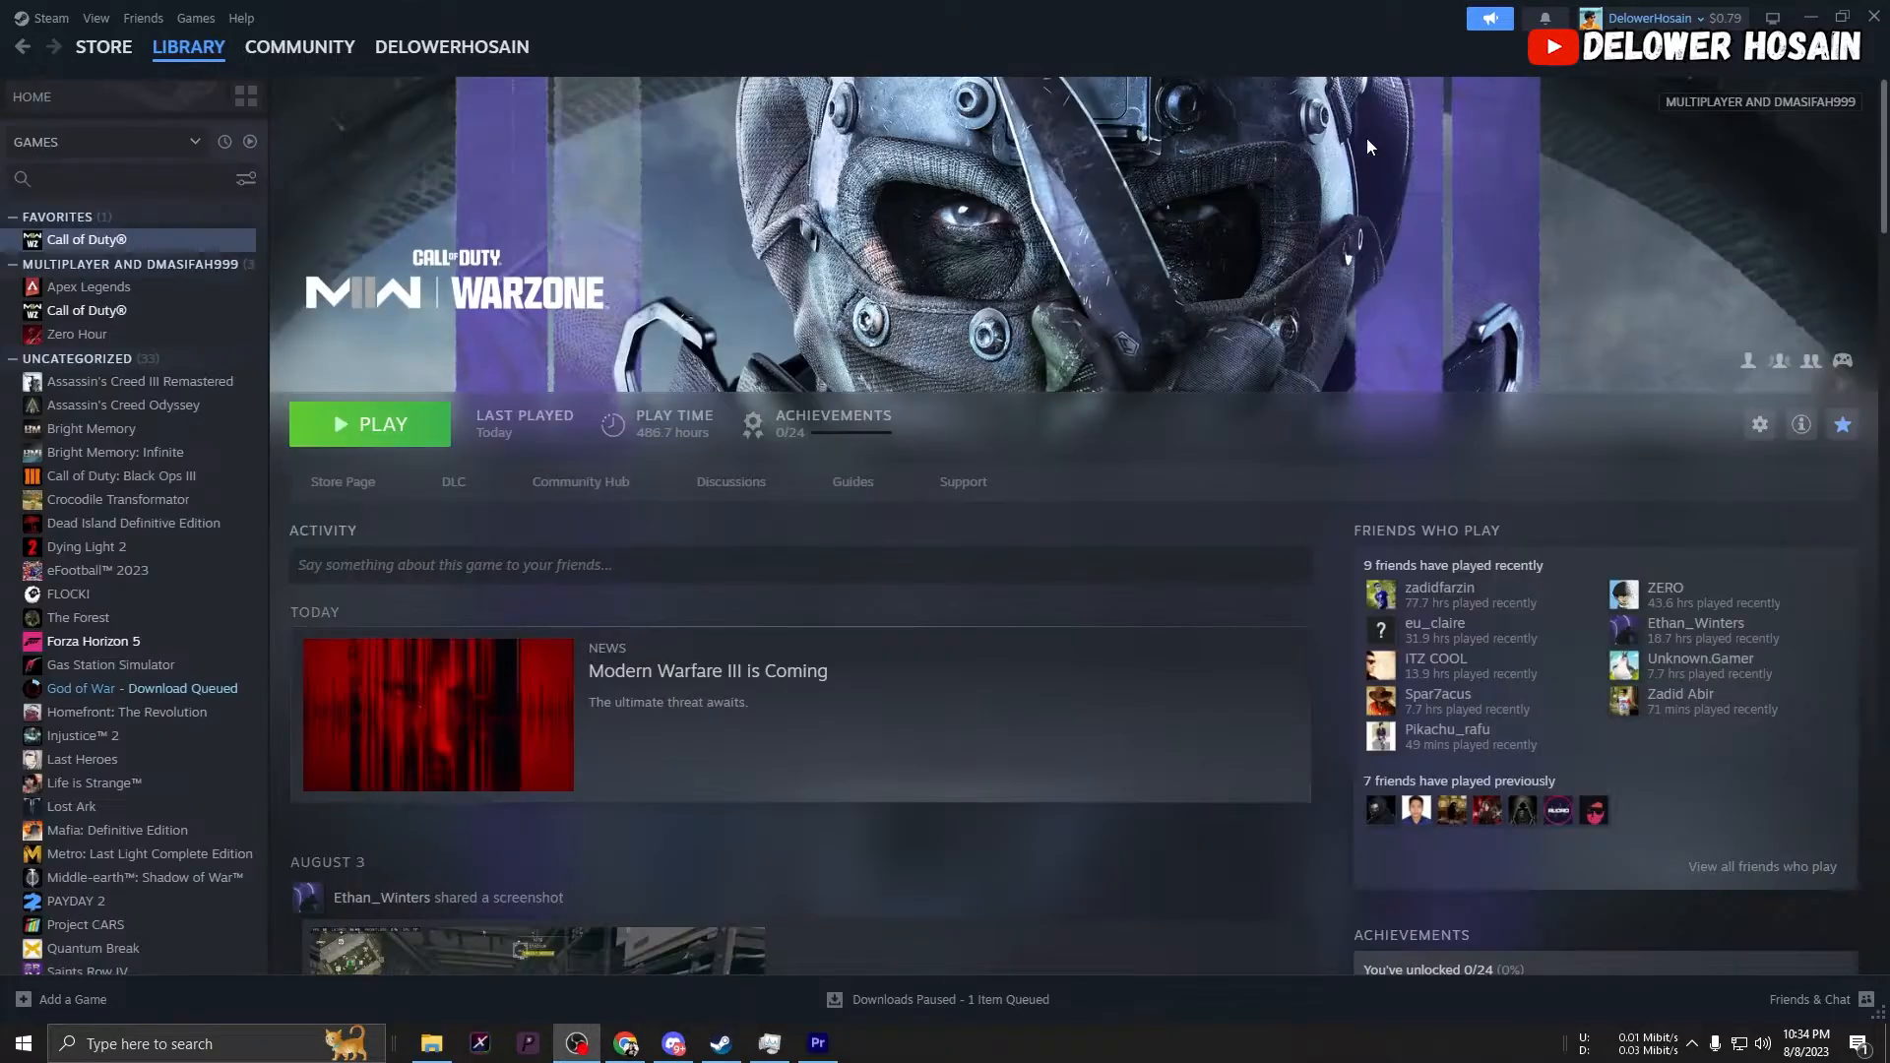
Step: Start verifying Call of Duty's game files from its Steam Properties > Installed Files
right_click(89, 239)
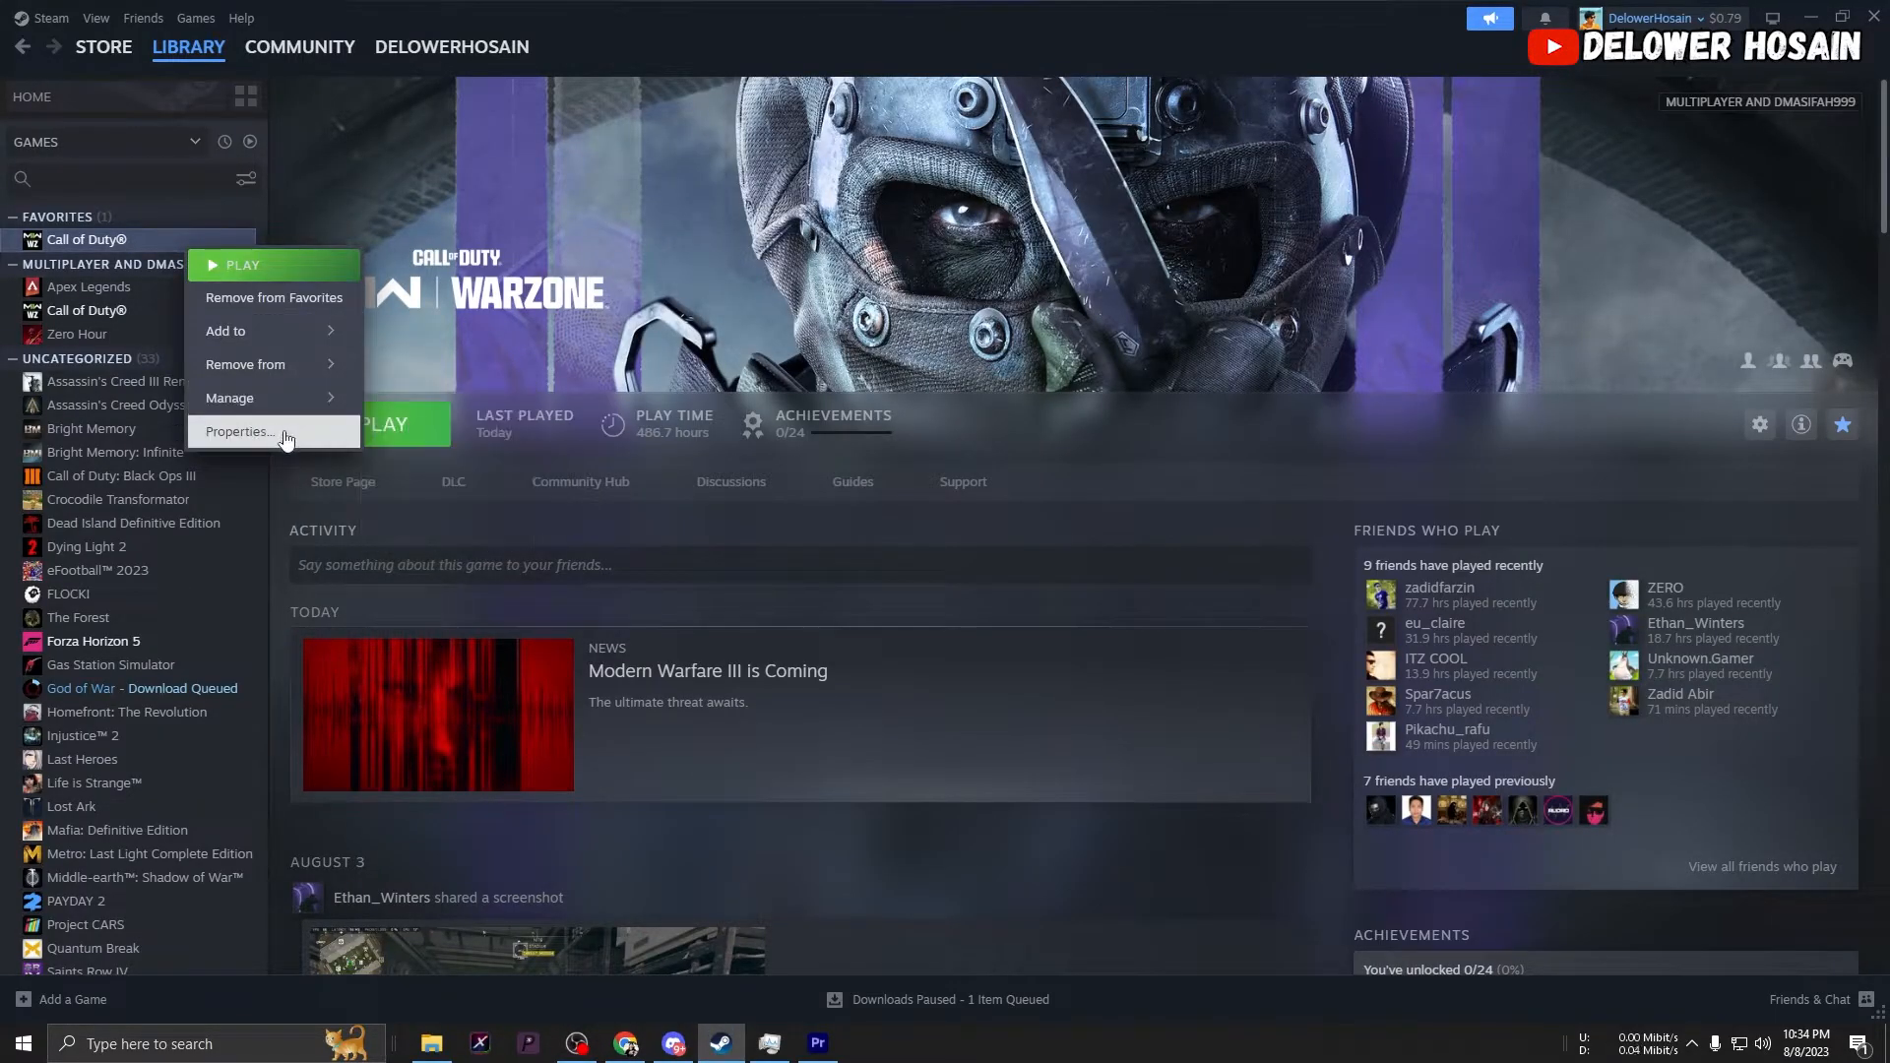
click(236, 429)
click(596, 382)
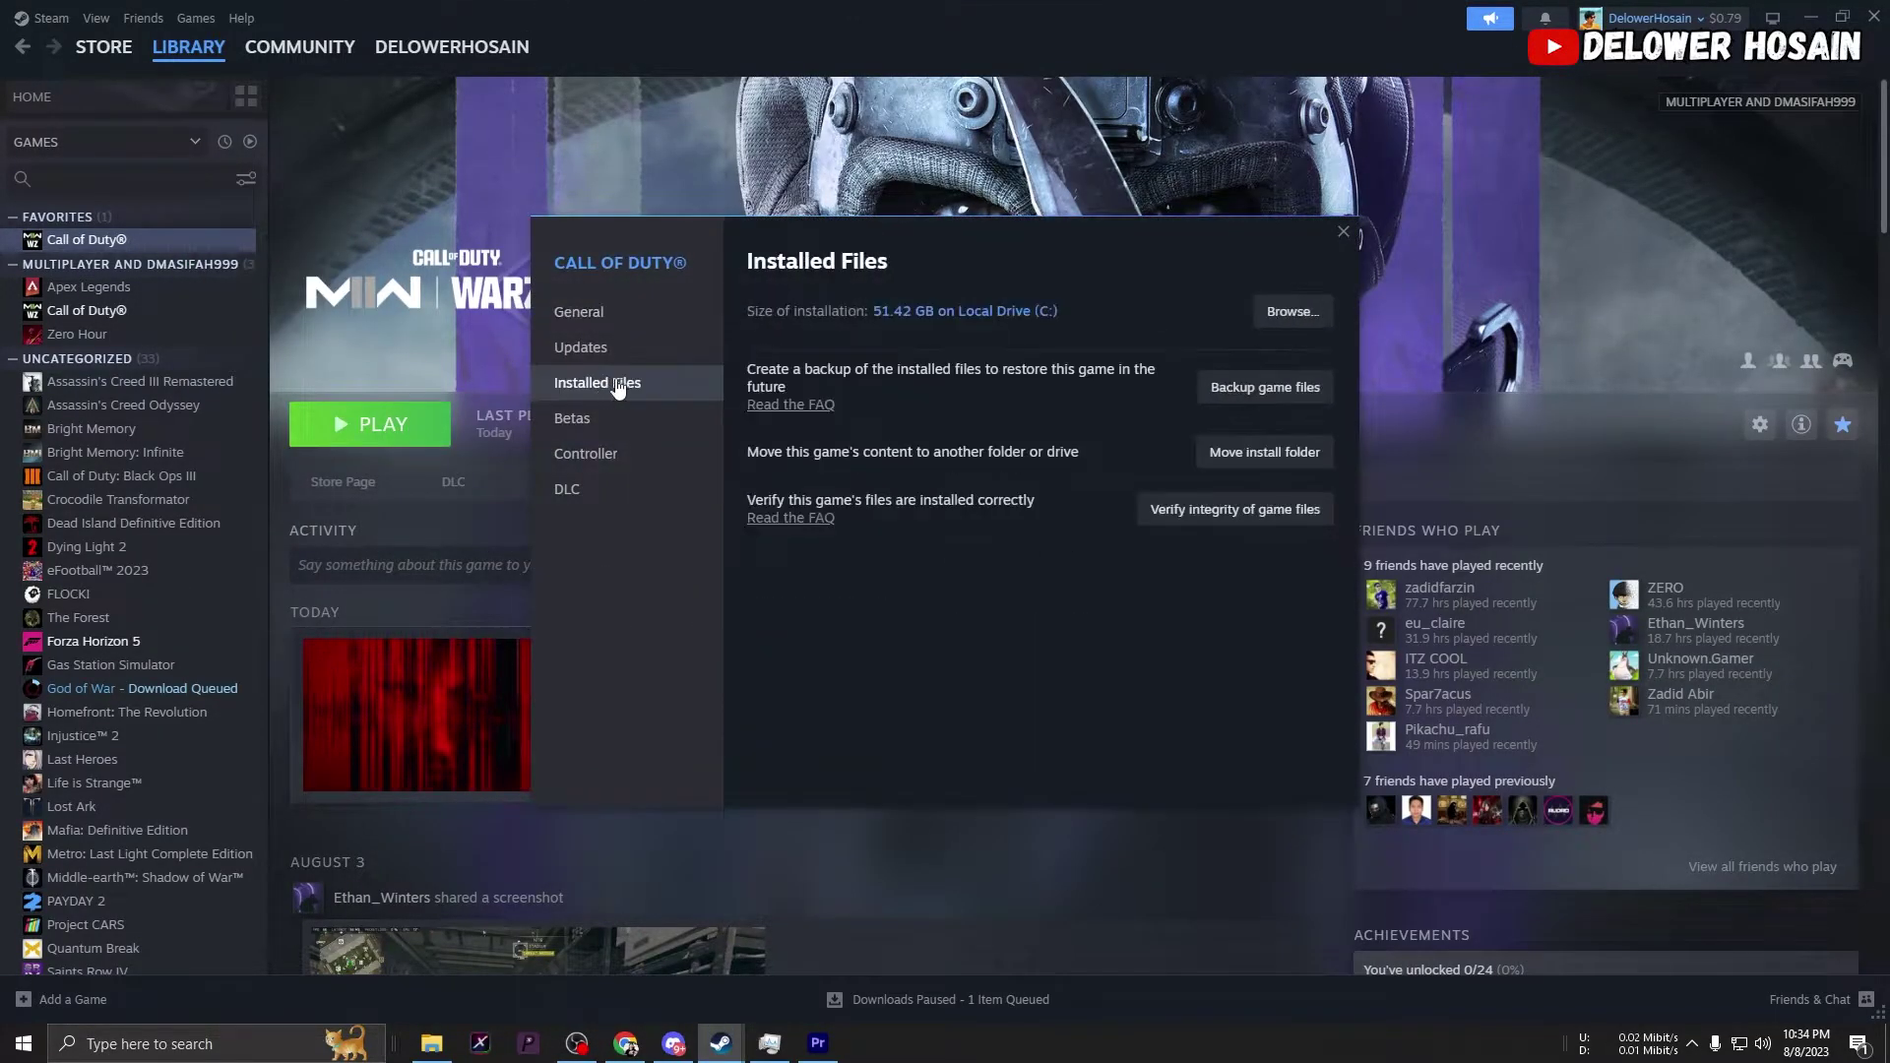
click(1235, 510)
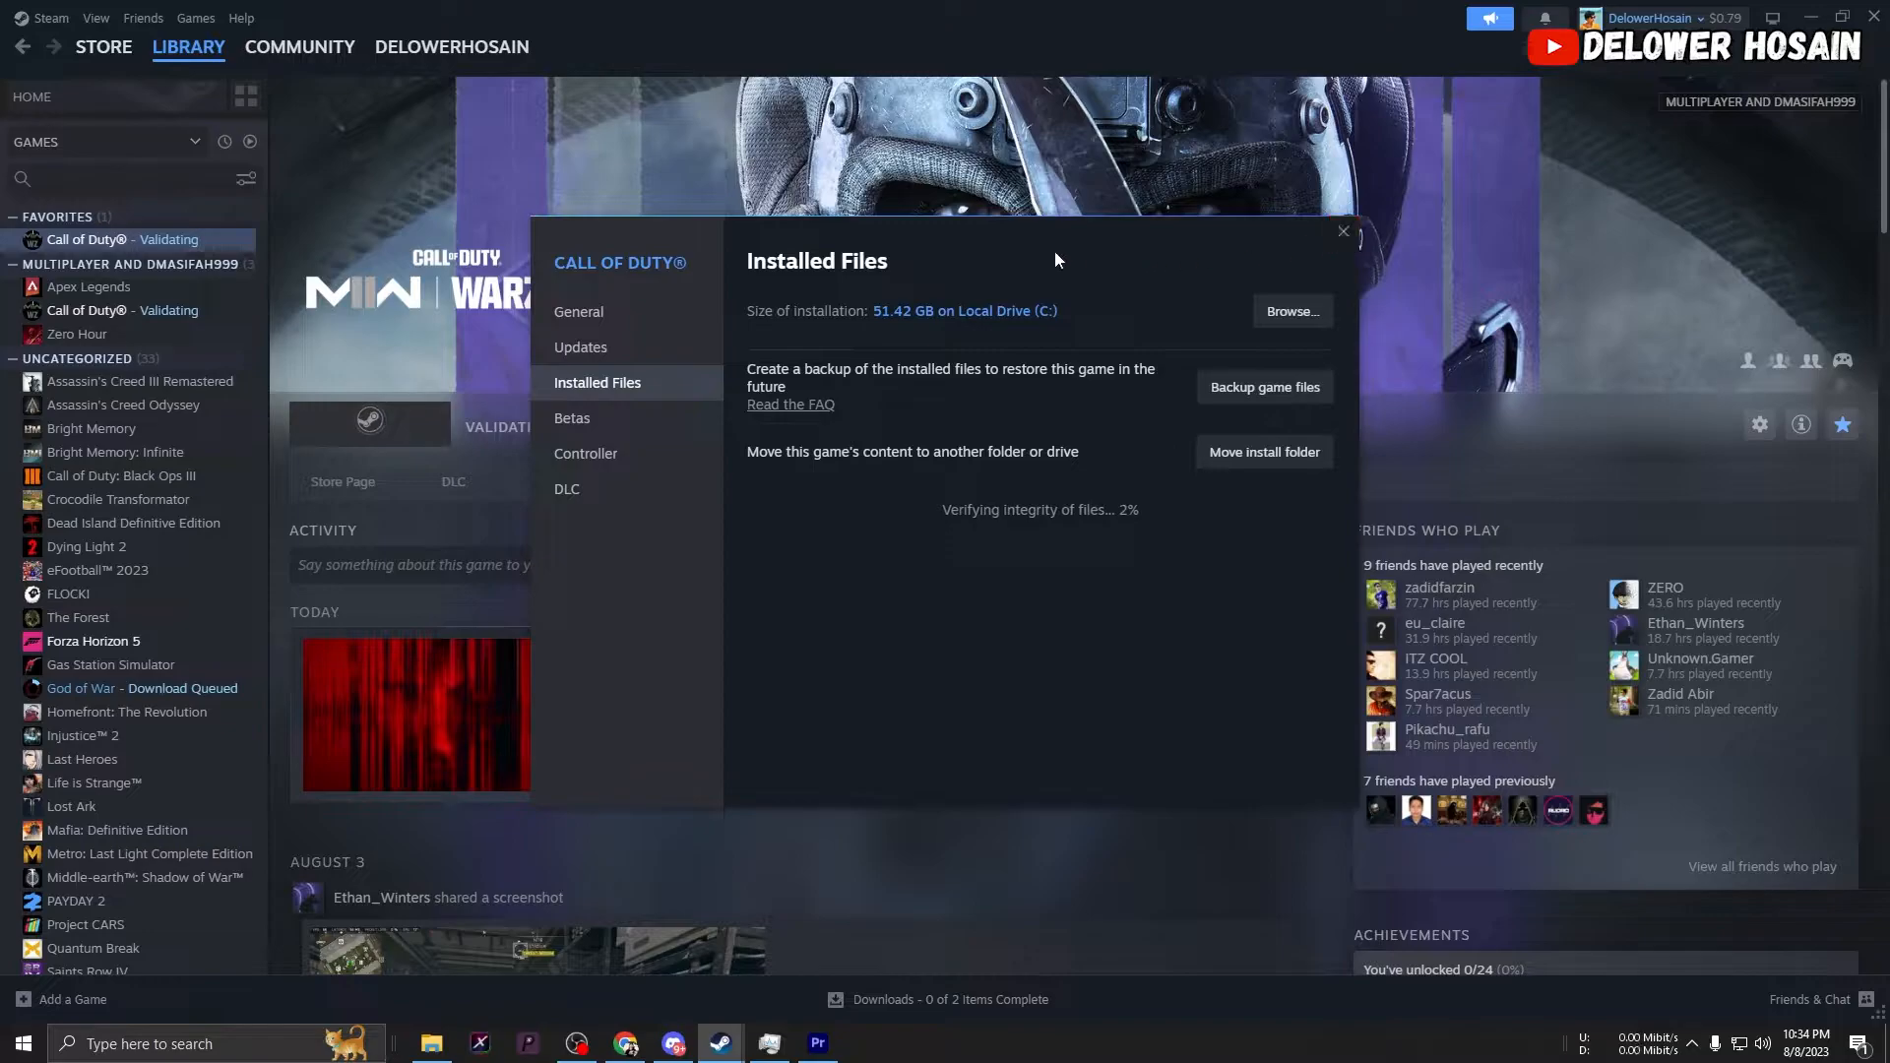
click(1343, 233)
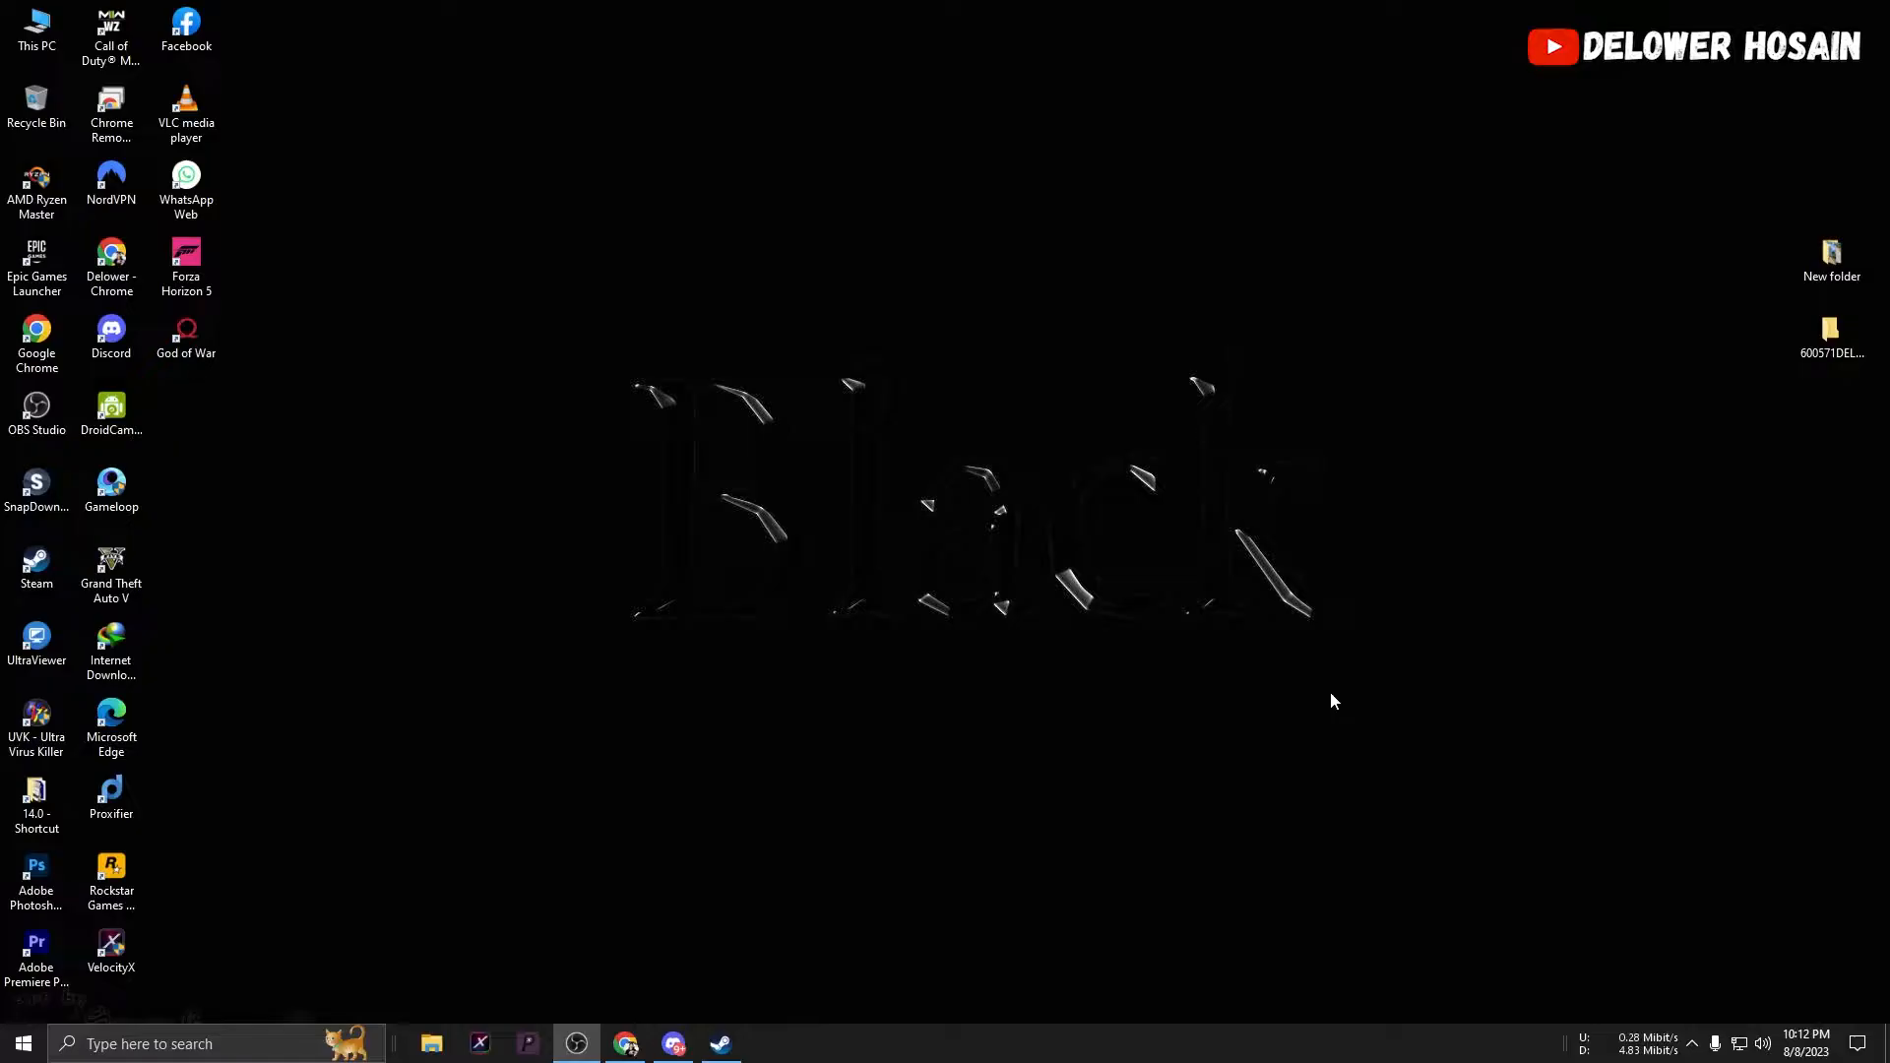
Step: Open Control Panel from the Start menu search
click(23, 1042)
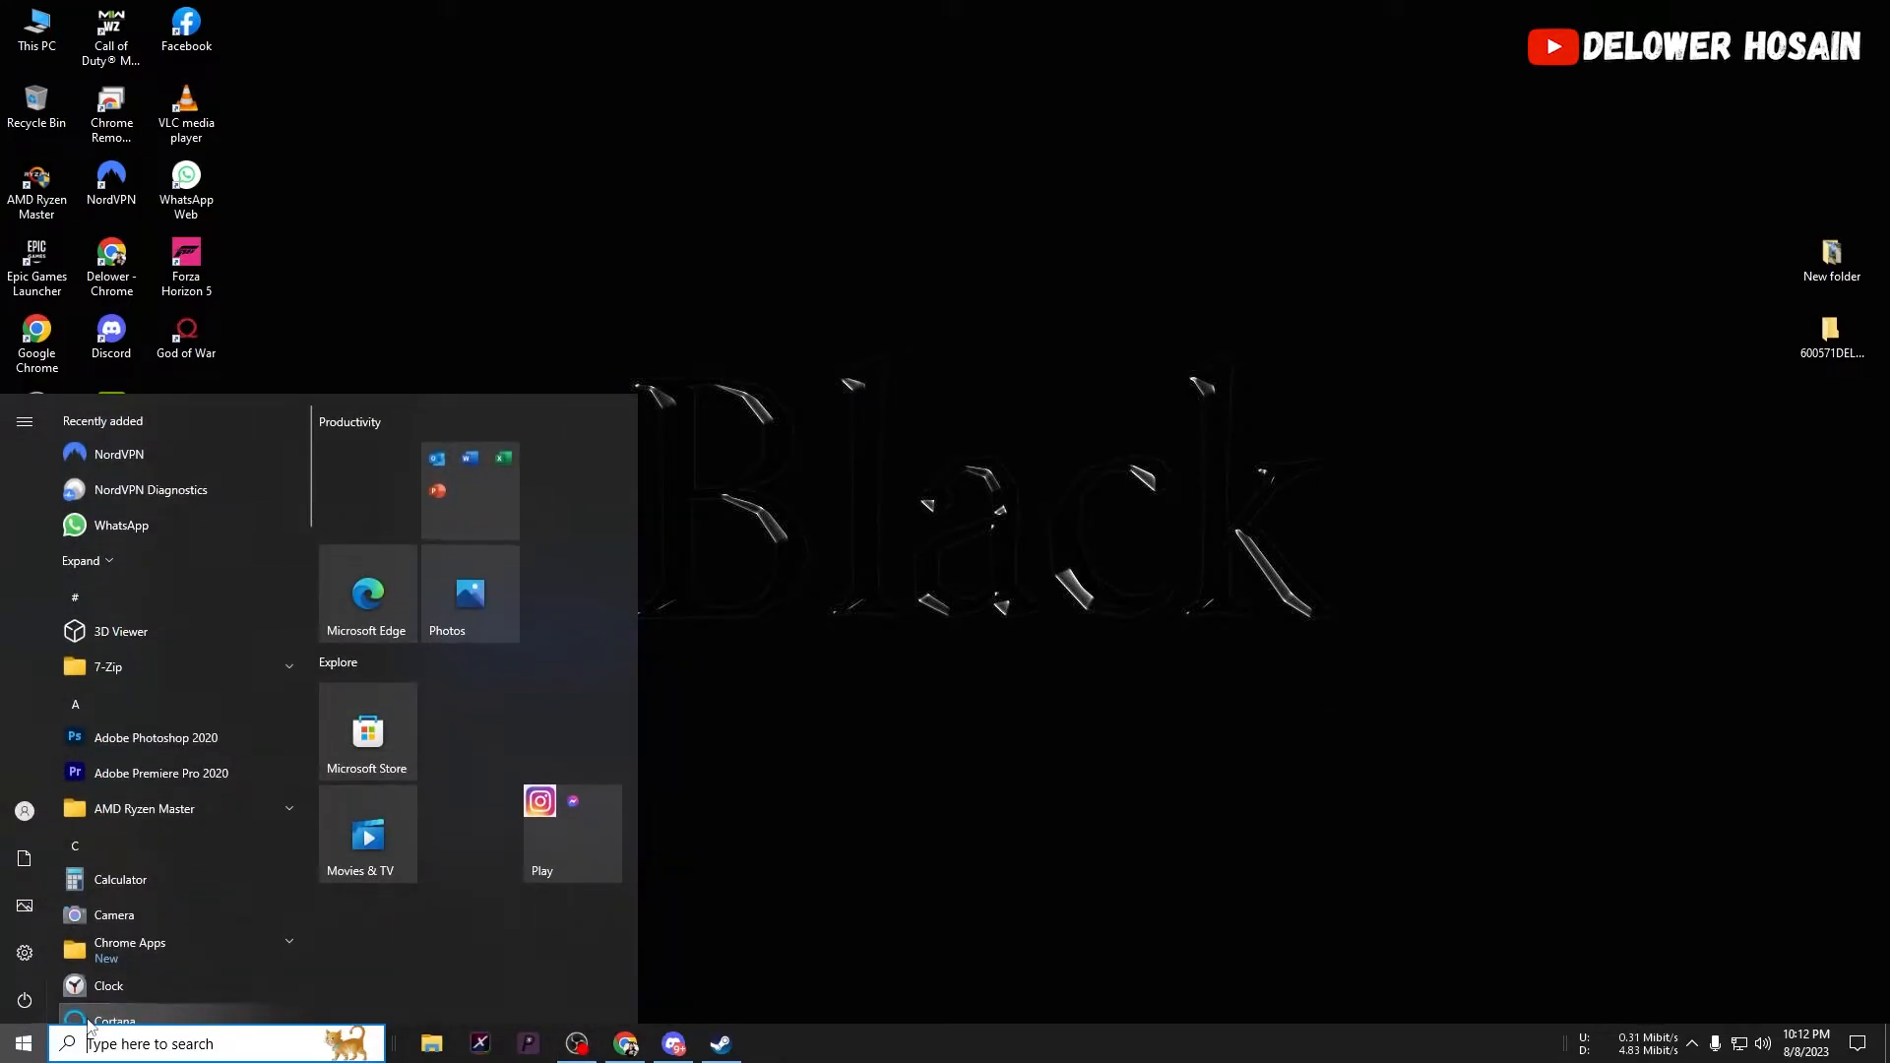
text(con)
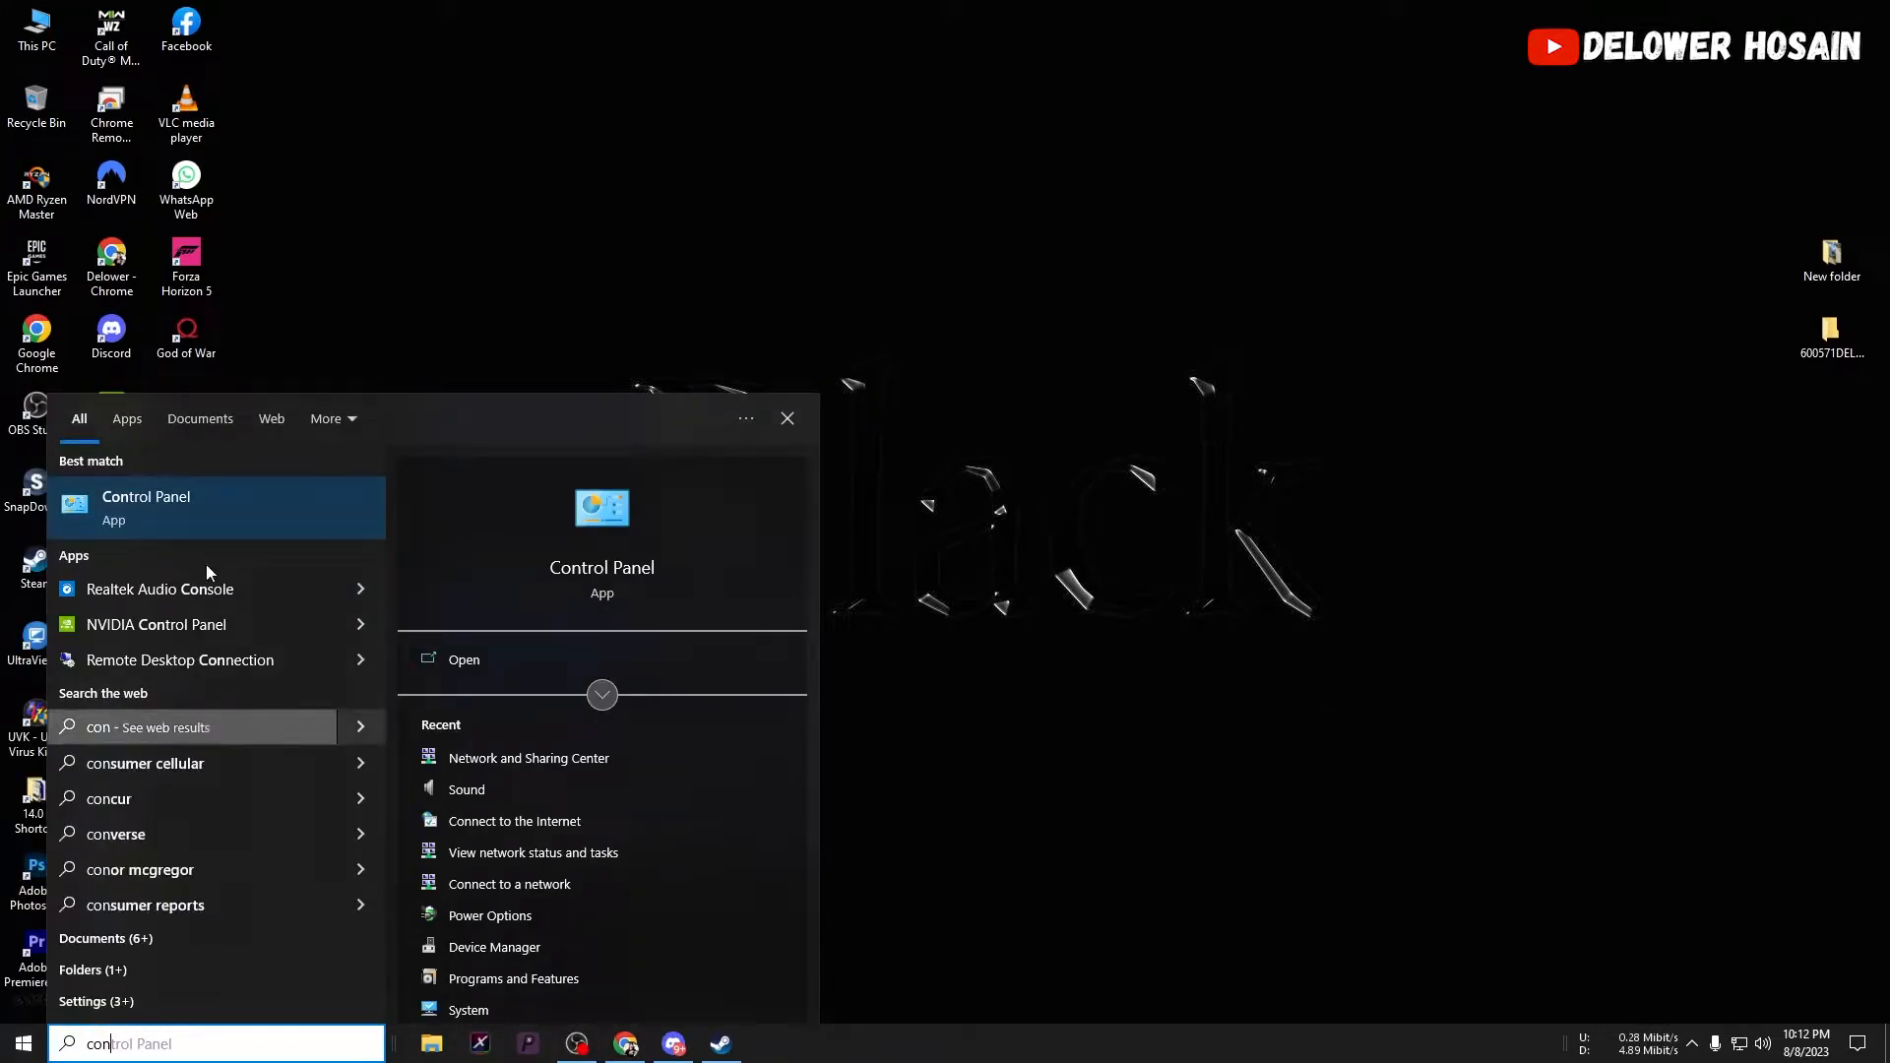
click(294, 500)
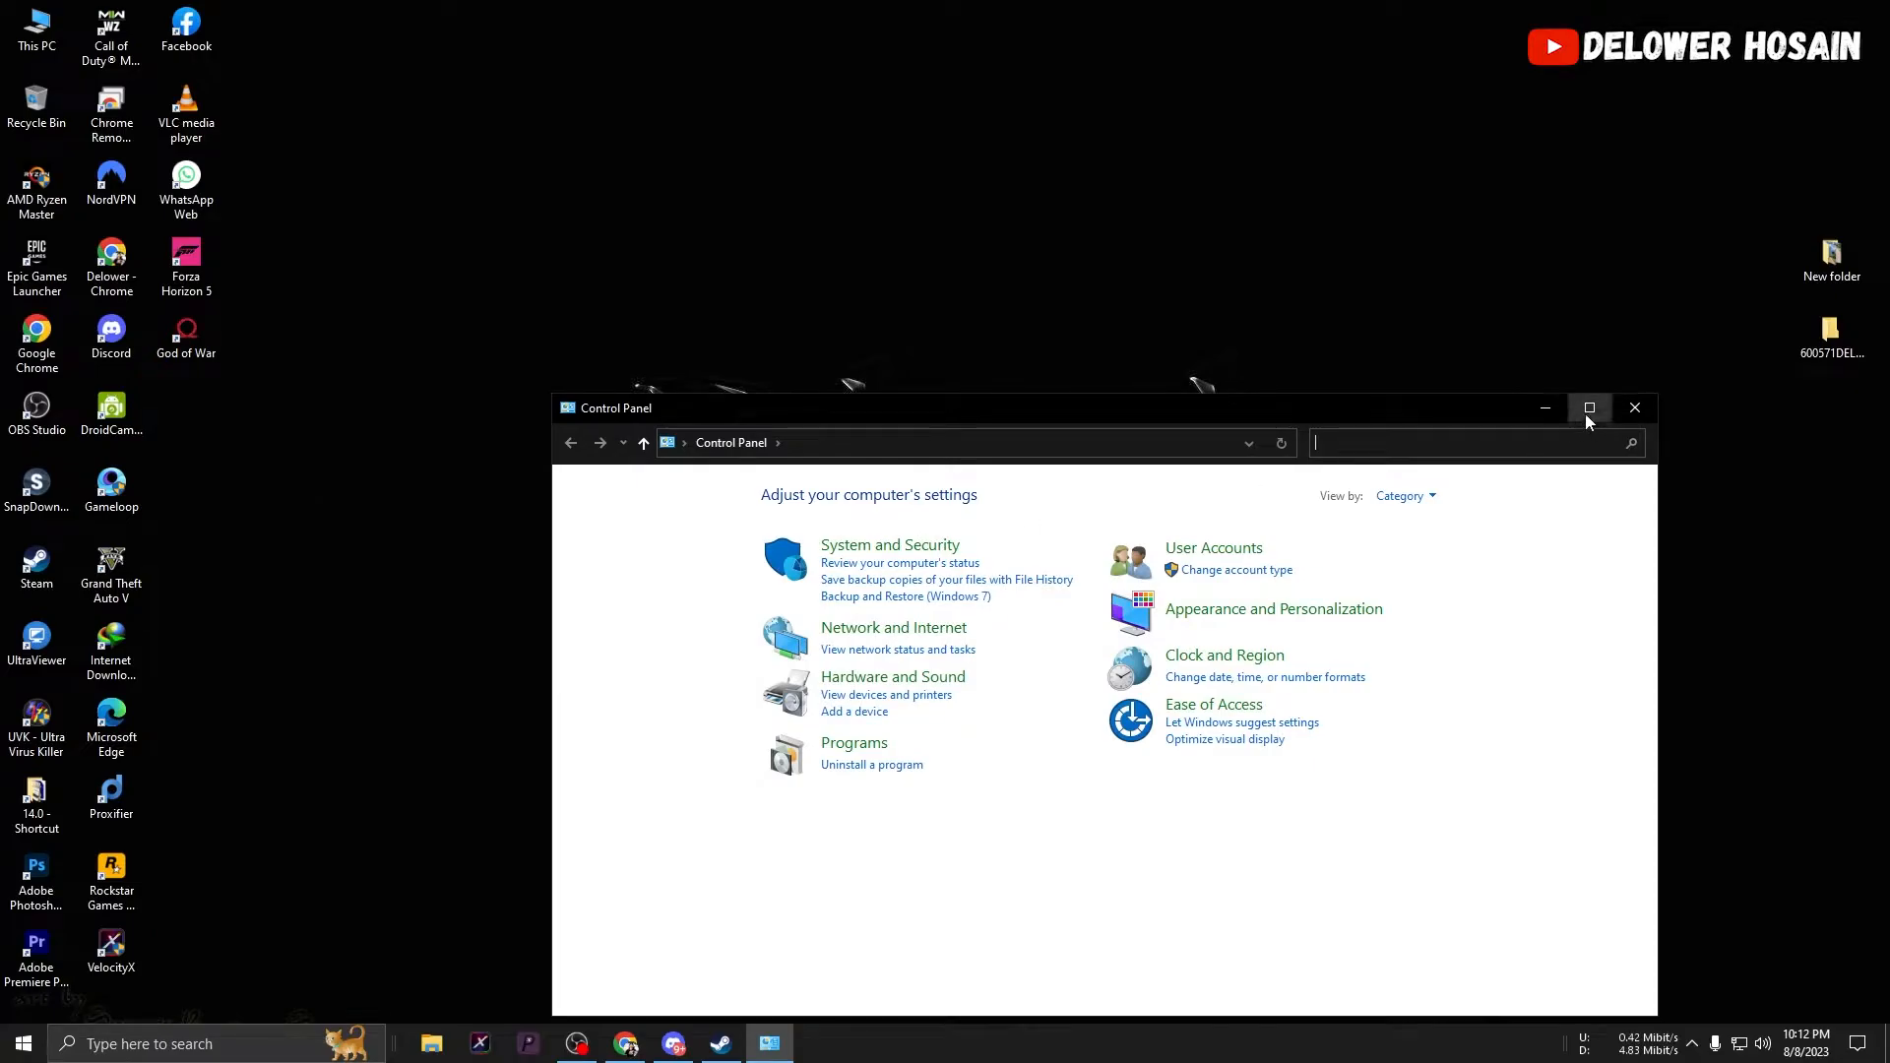
Step: Navigate Network and Internet > Network and Sharing Center > Change adapter settings and select the Ethernet connection
click(1589, 408)
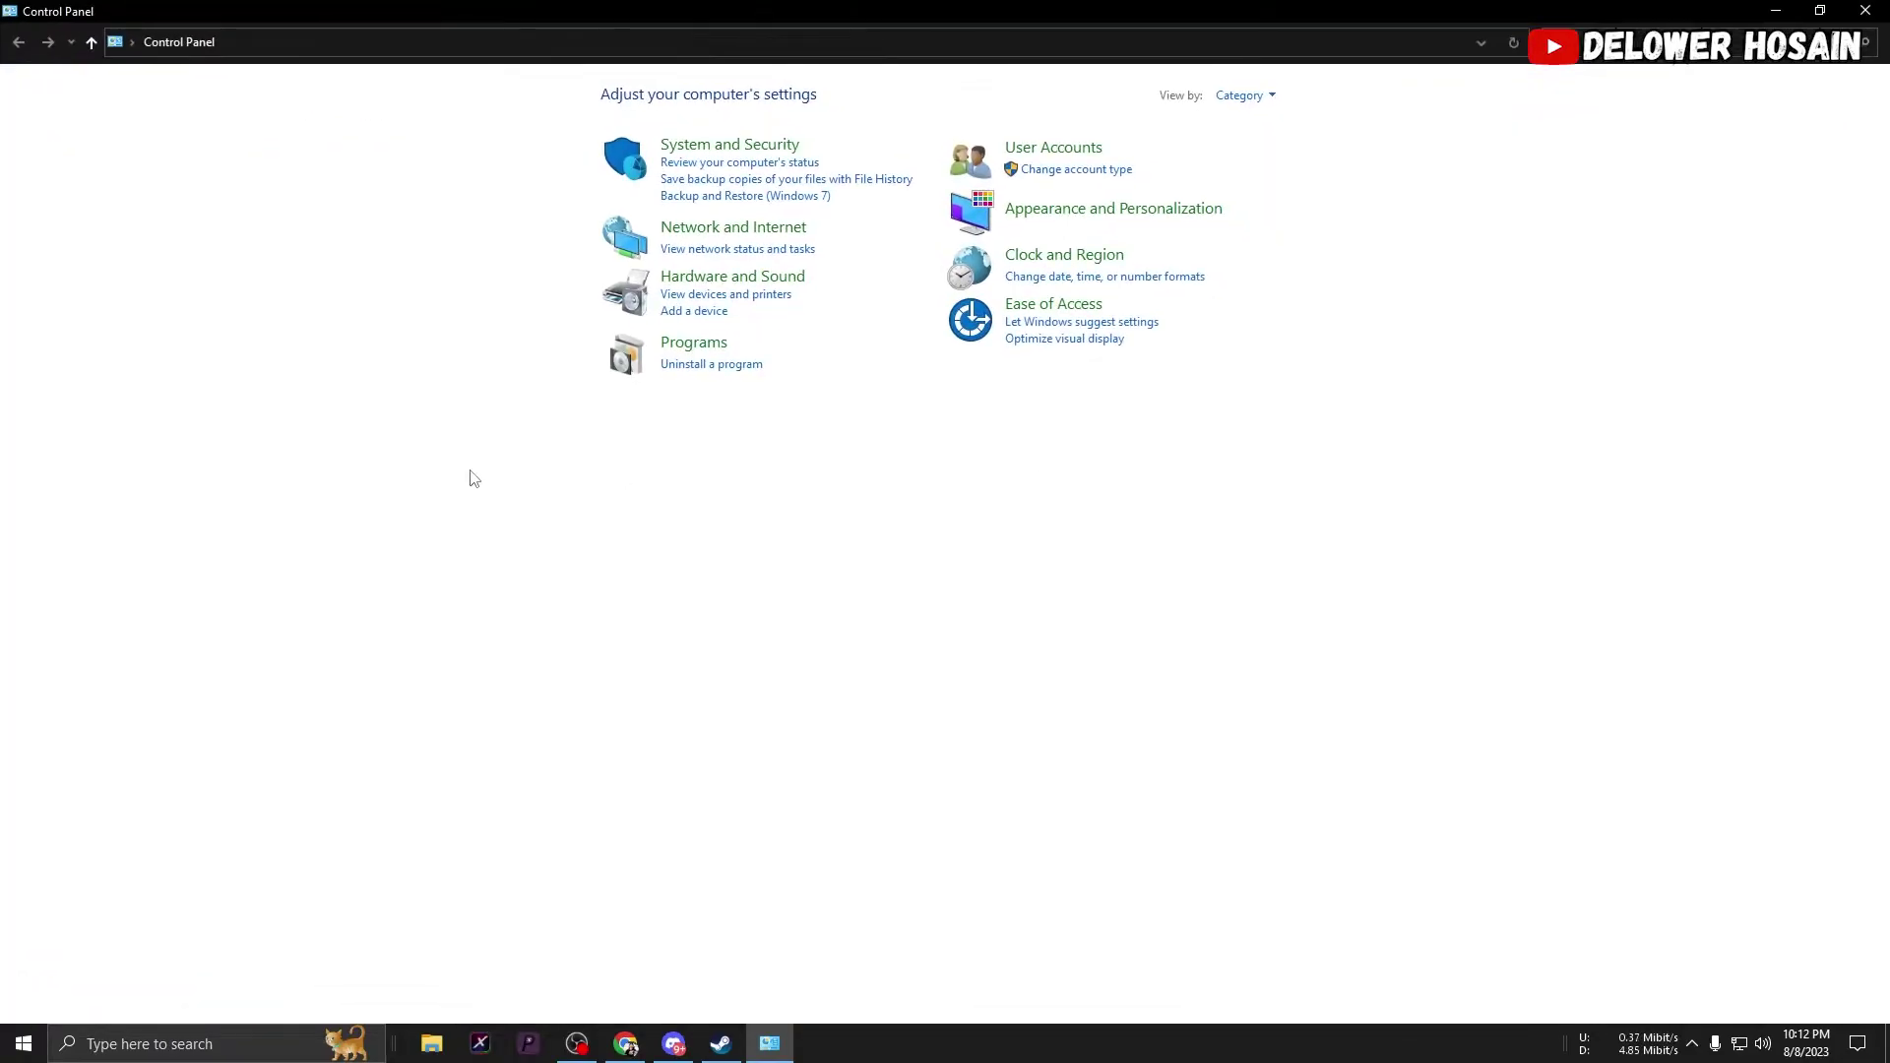
click(729, 232)
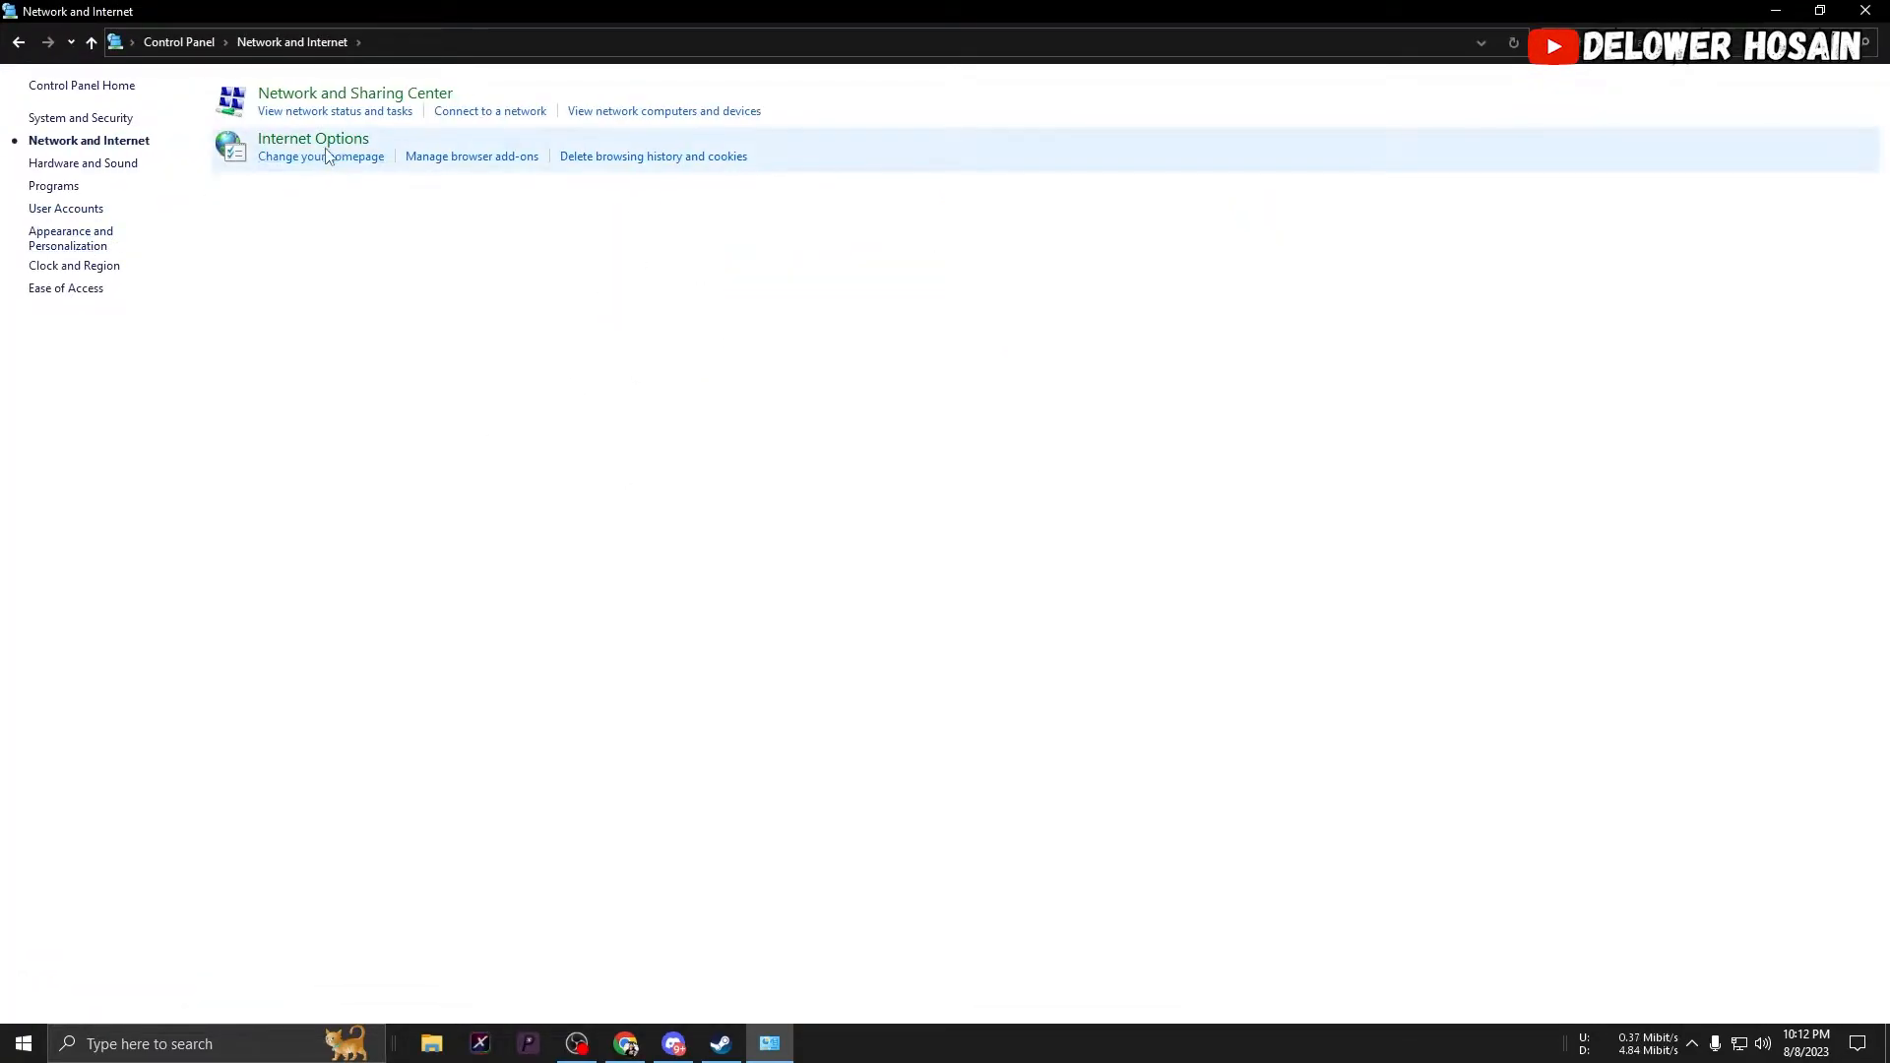
click(357, 98)
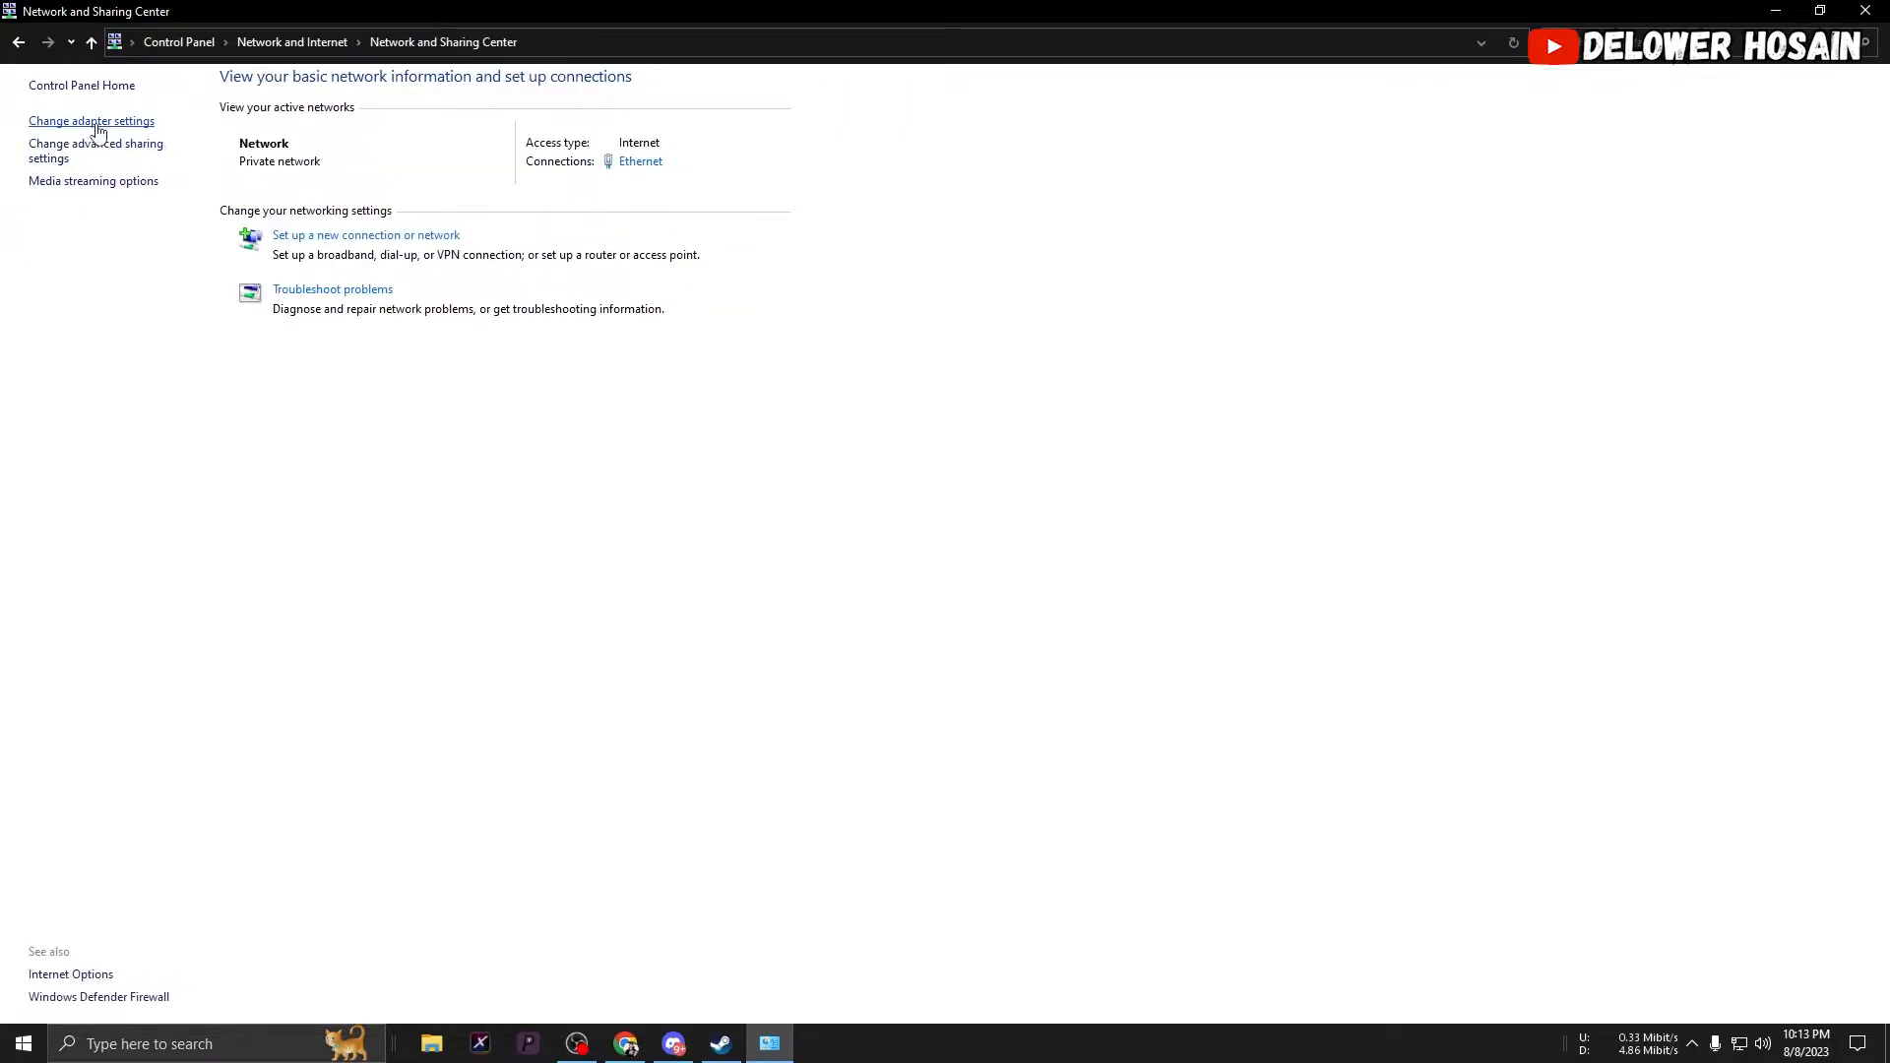
click(92, 122)
click(1210, 133)
click(1034, 148)
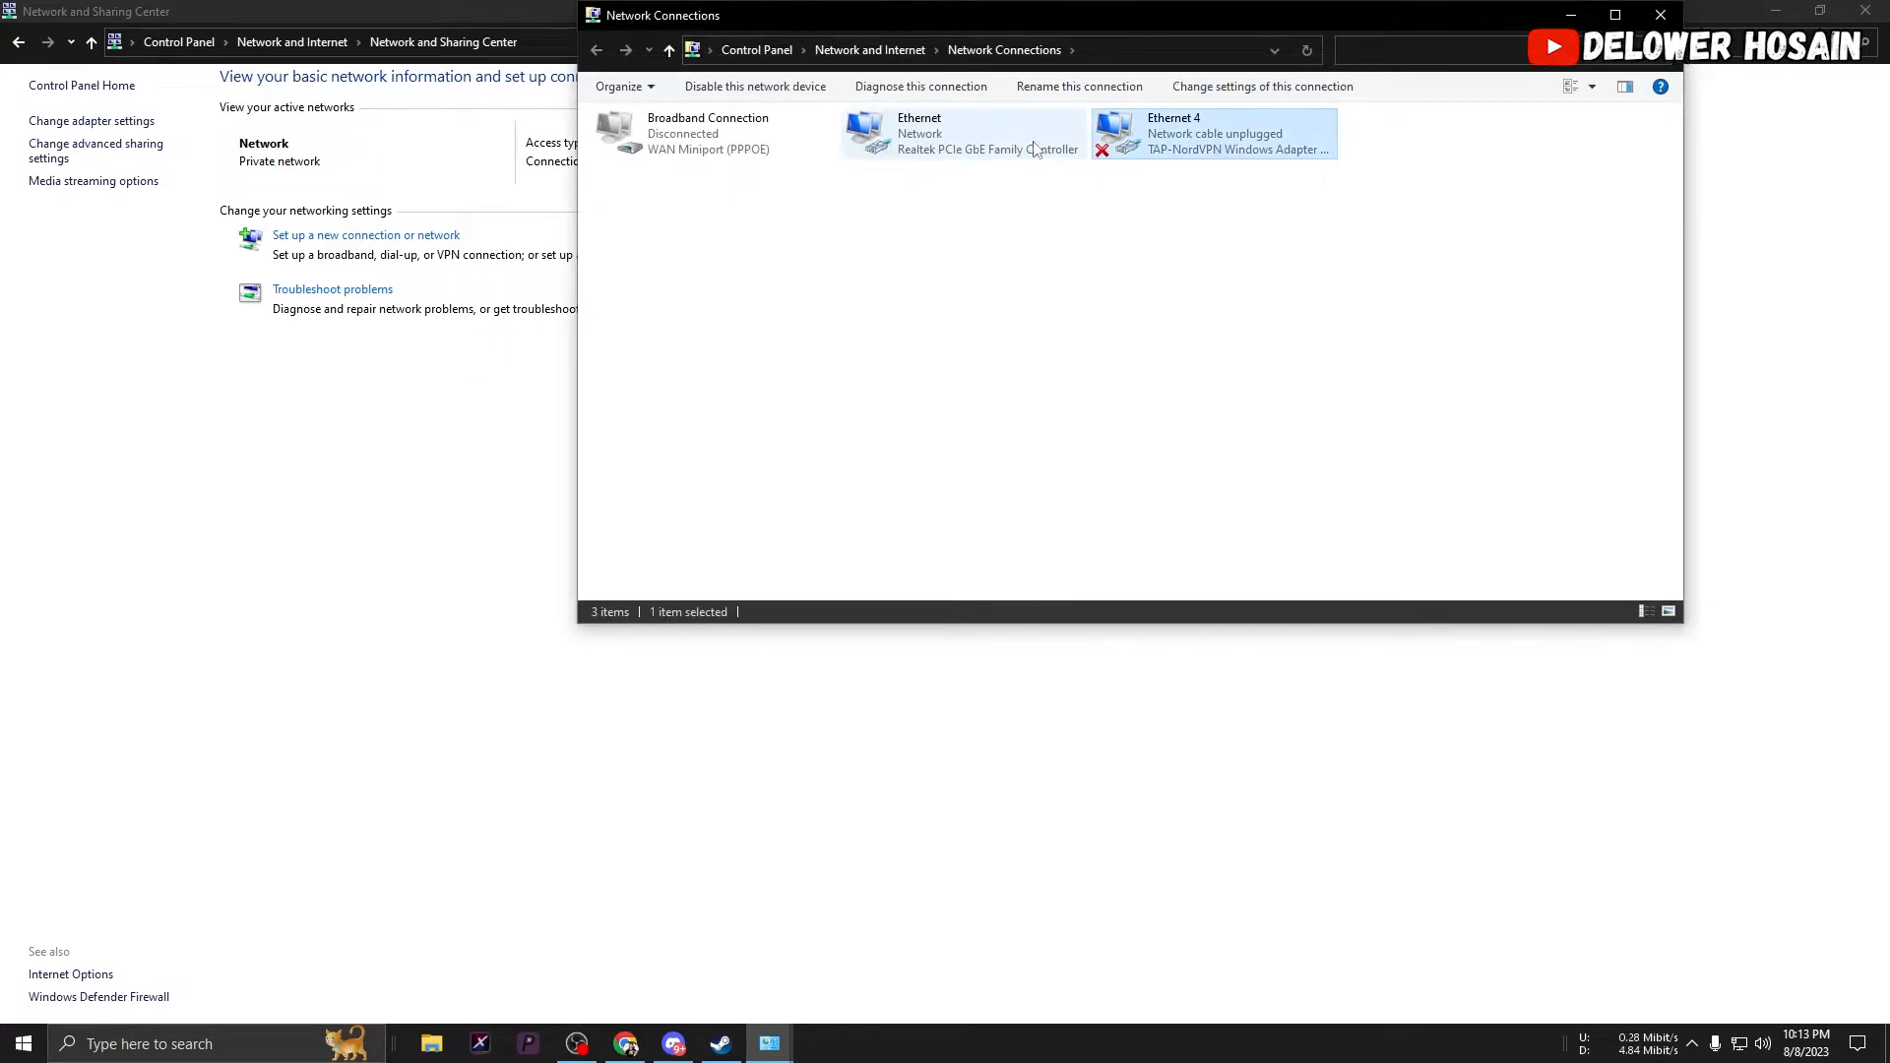
Step: Open the Ethernet connection's Internet Protocol Version 4 properties
right_click(980, 143)
click(1039, 331)
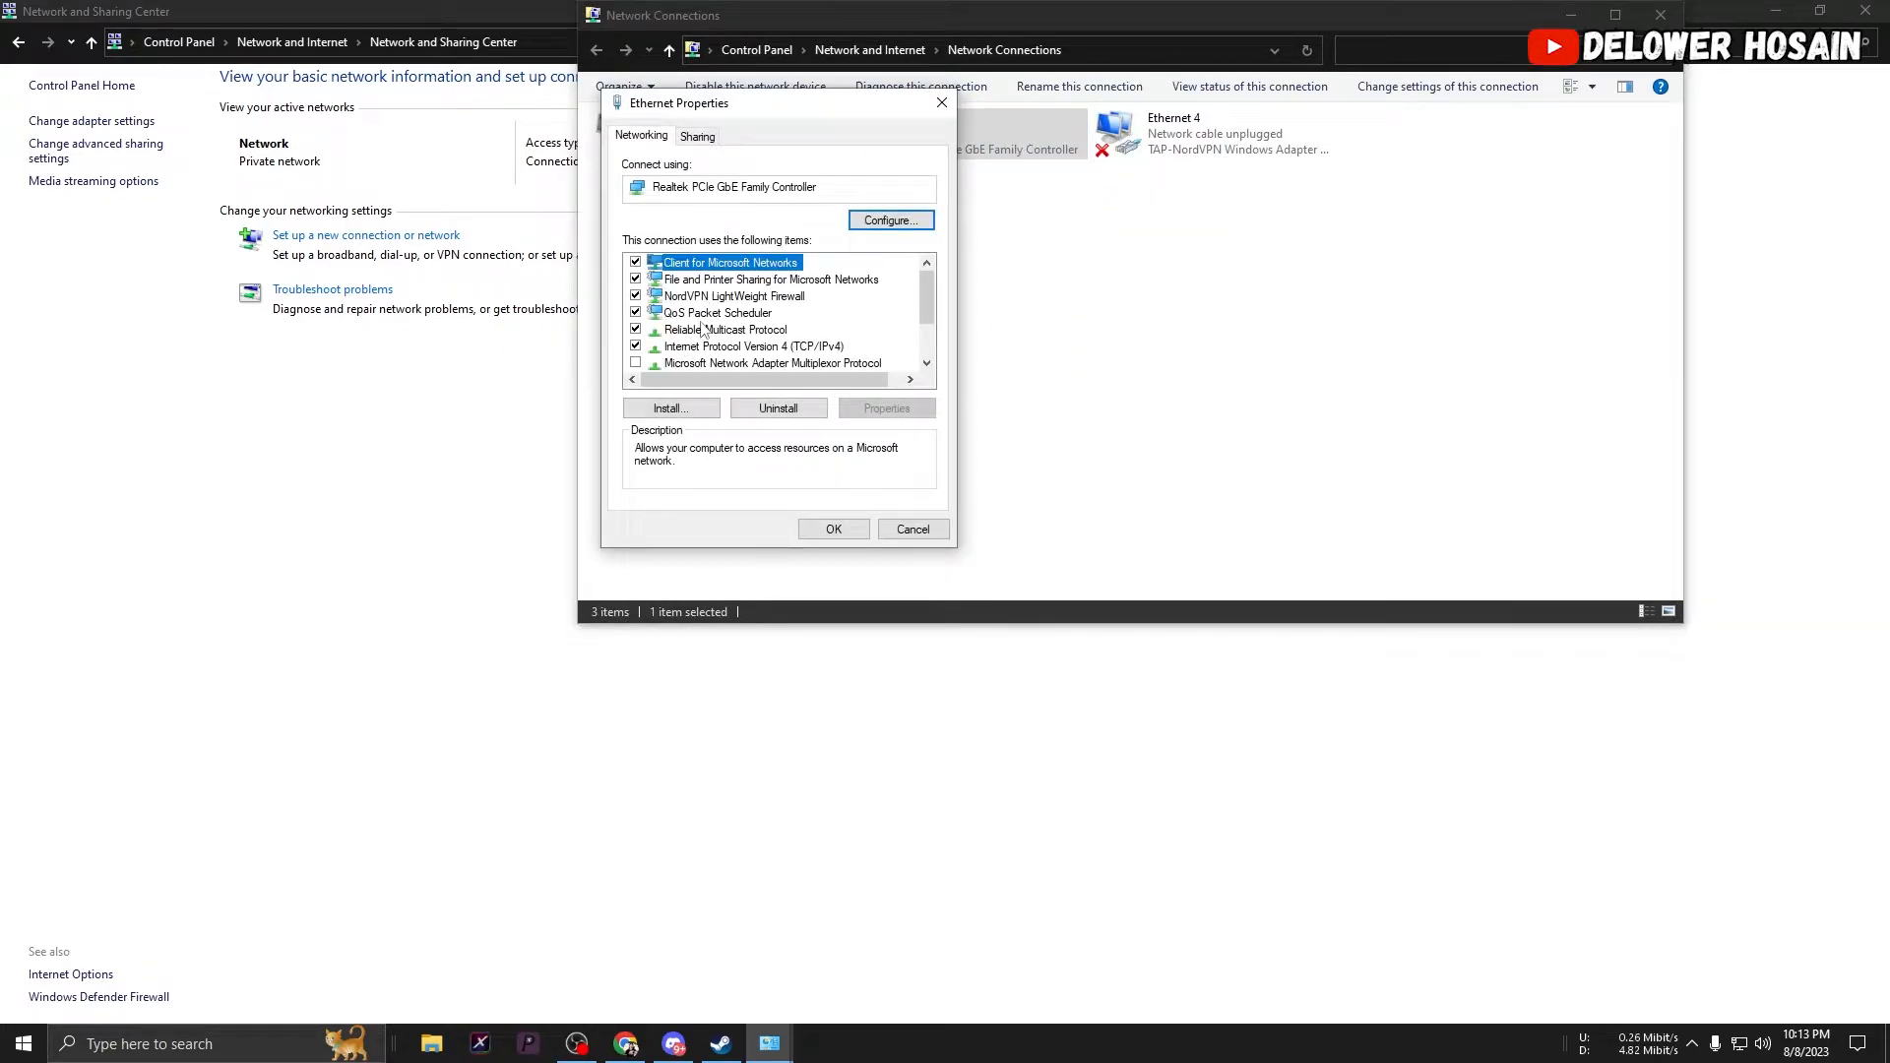
scroll(703, 328, down, 3)
scroll(716, 352, up, 3)
click(722, 350)
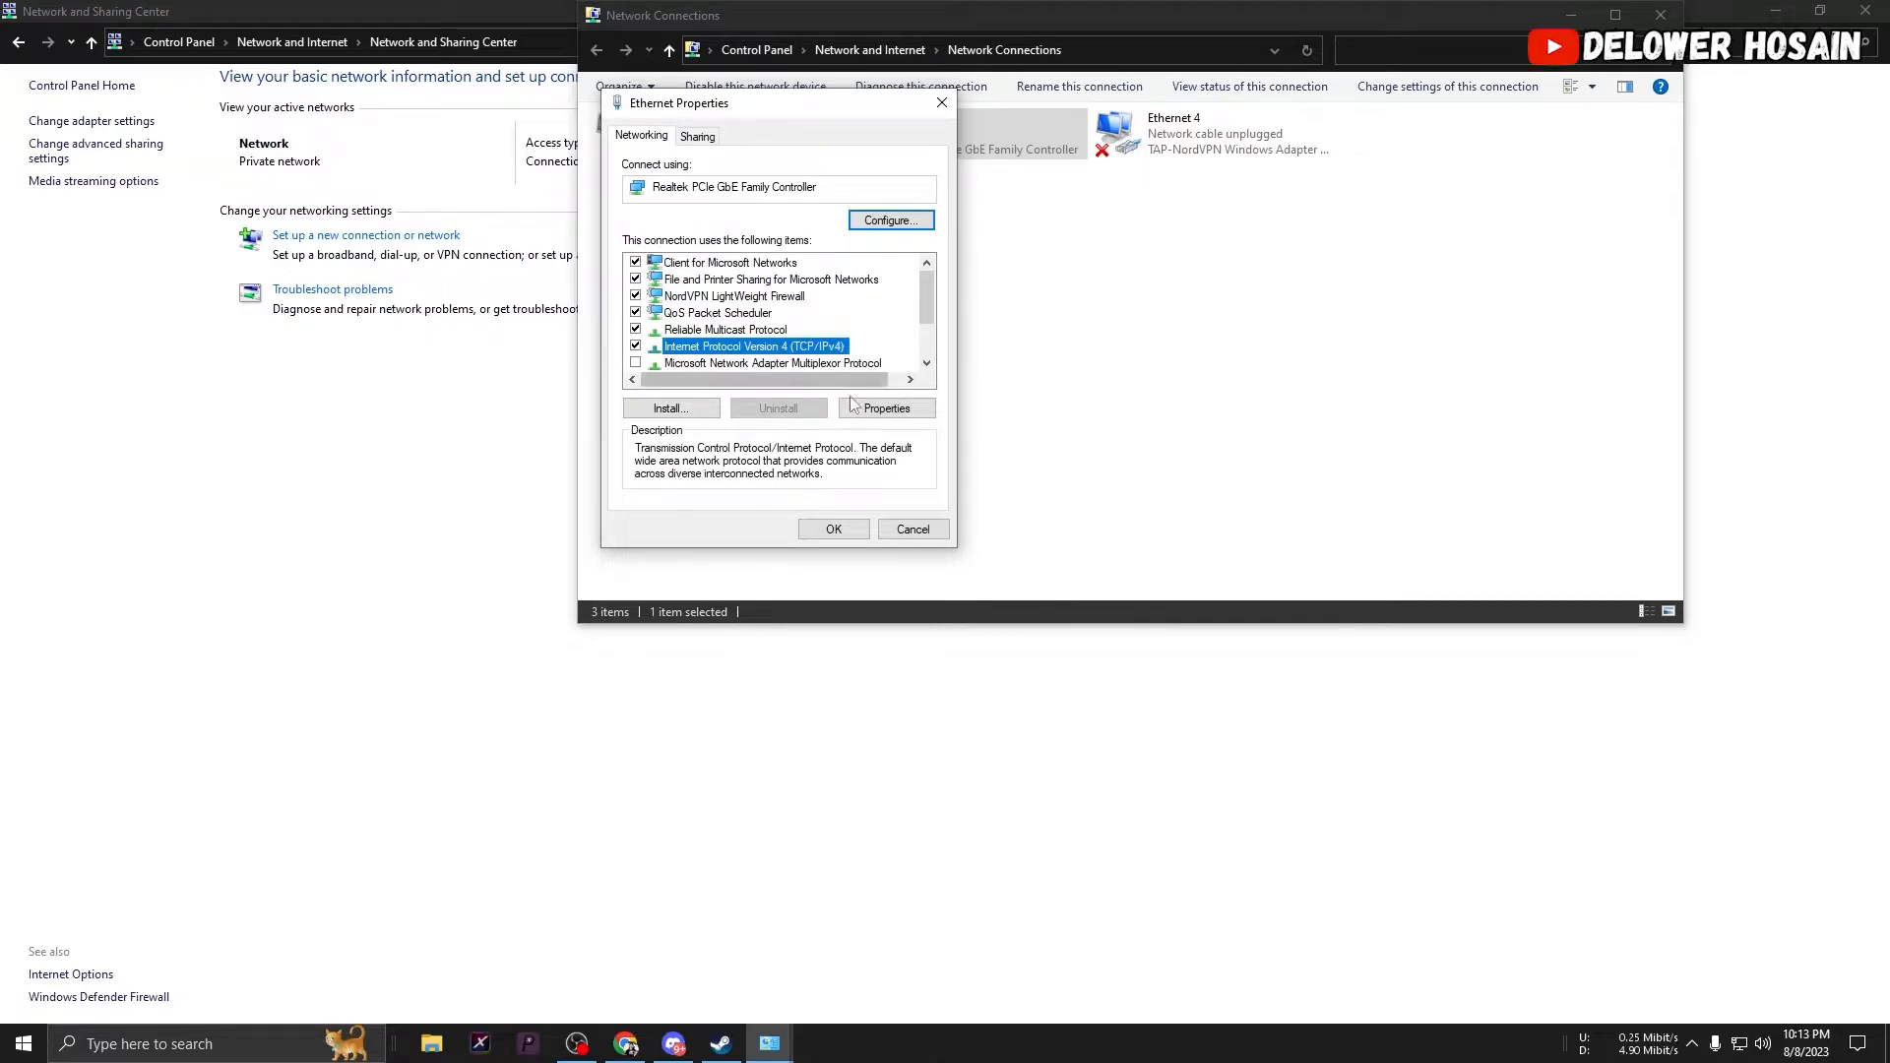
double_click(751, 349)
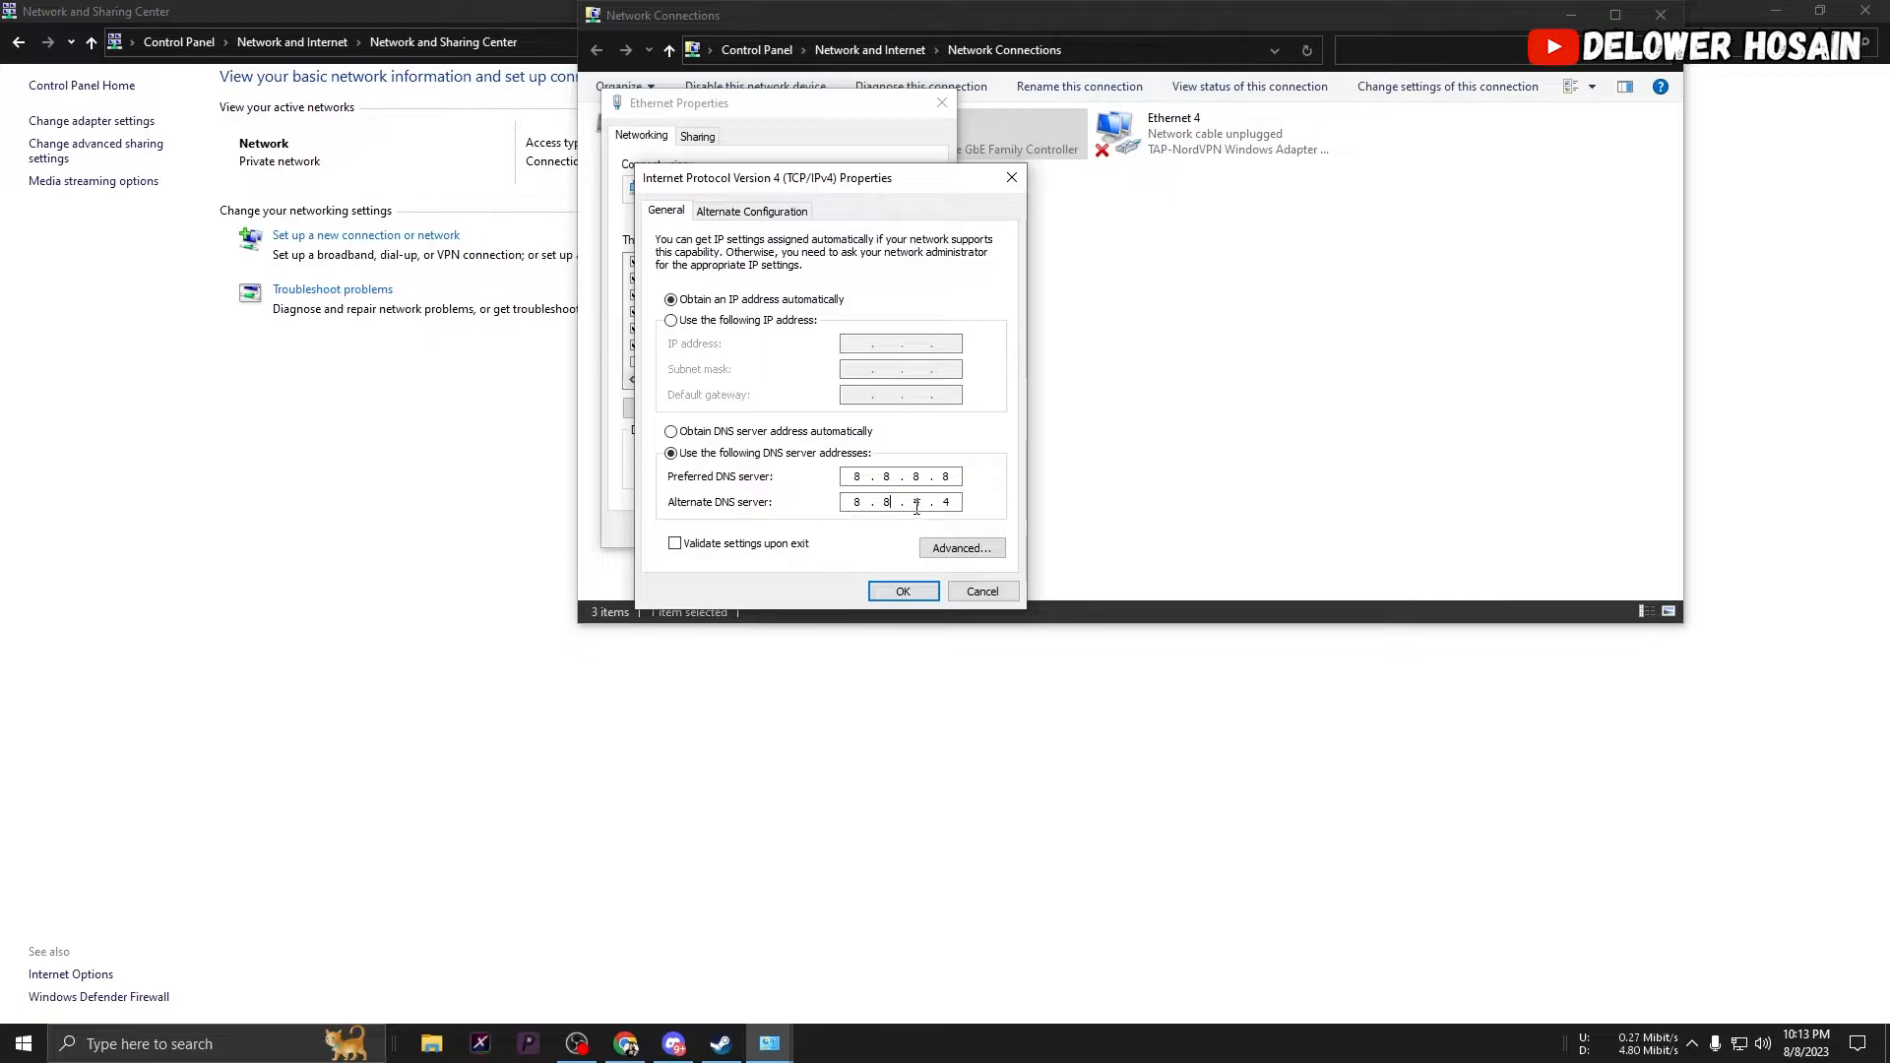
Step: Set IPv4 to use specified DNS server addresses, confirm with OK and close the network windows
click(860, 504)
click(671, 432)
click(672, 453)
click(903, 591)
click(835, 533)
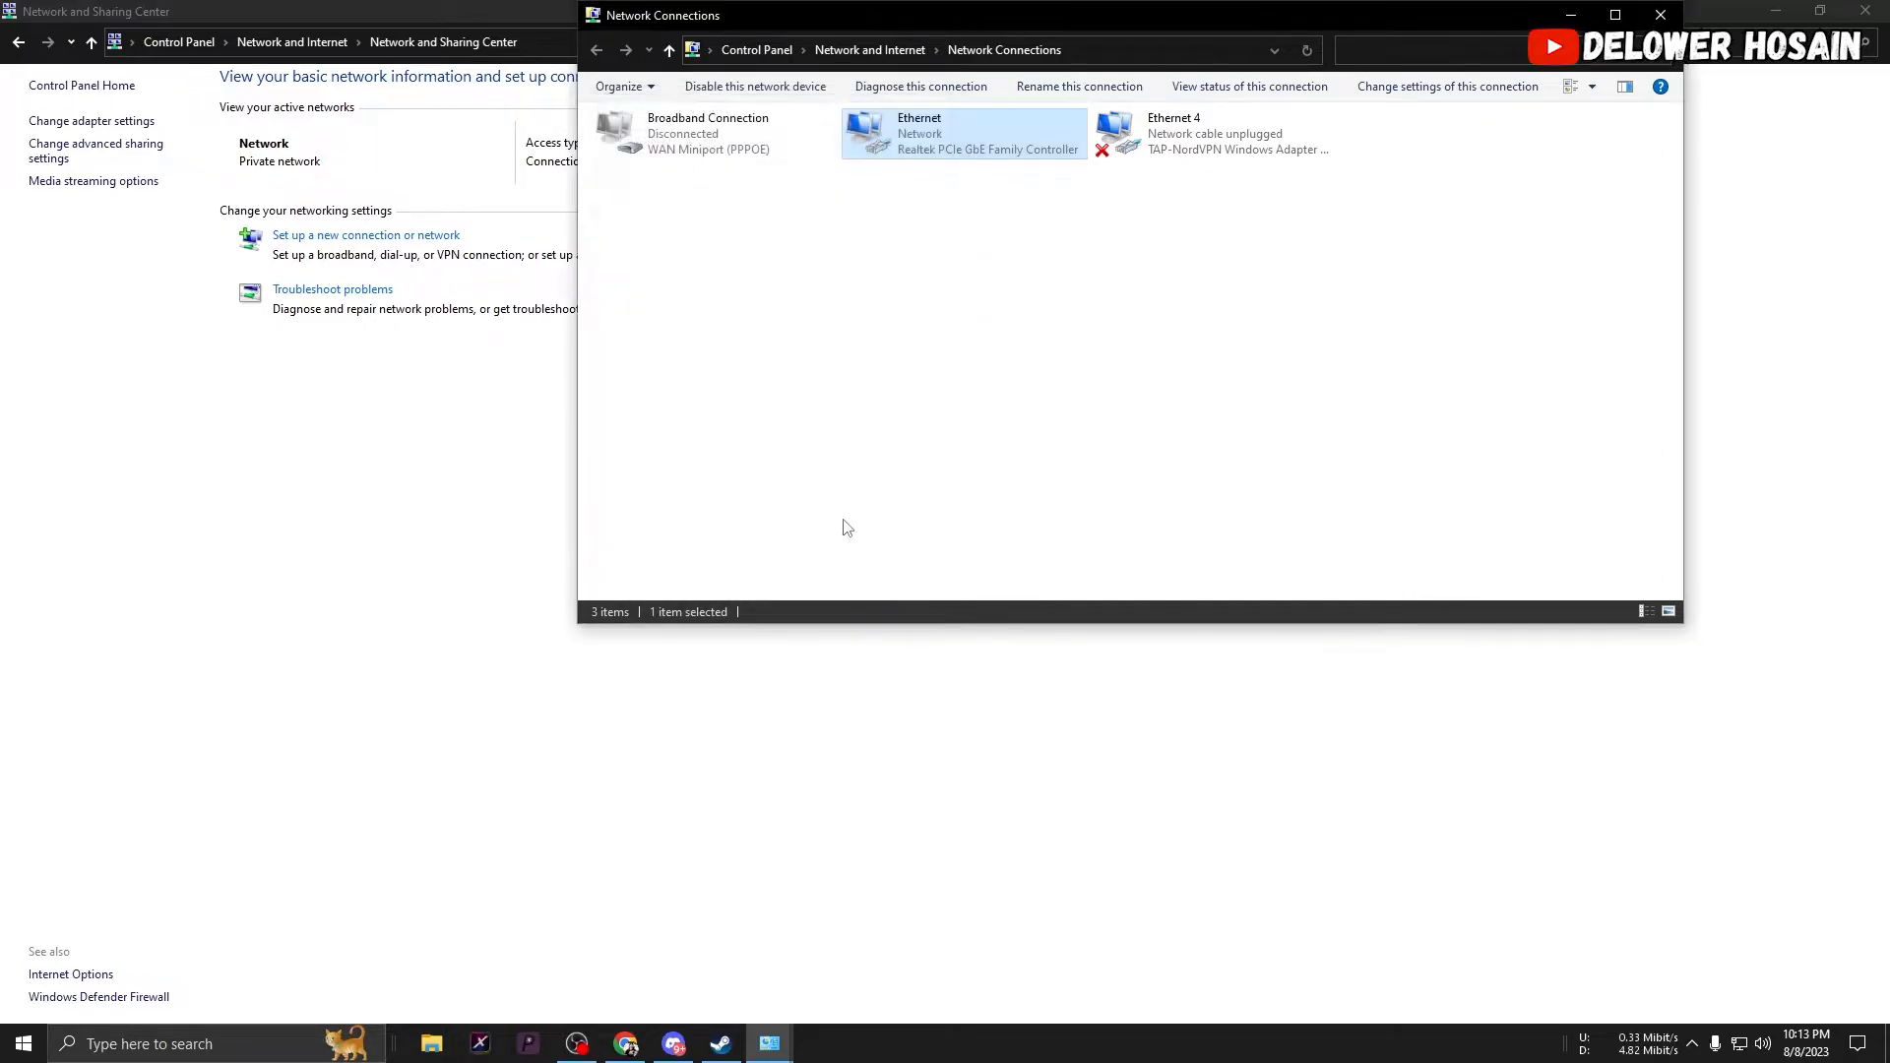
click(1660, 13)
click(1865, 10)
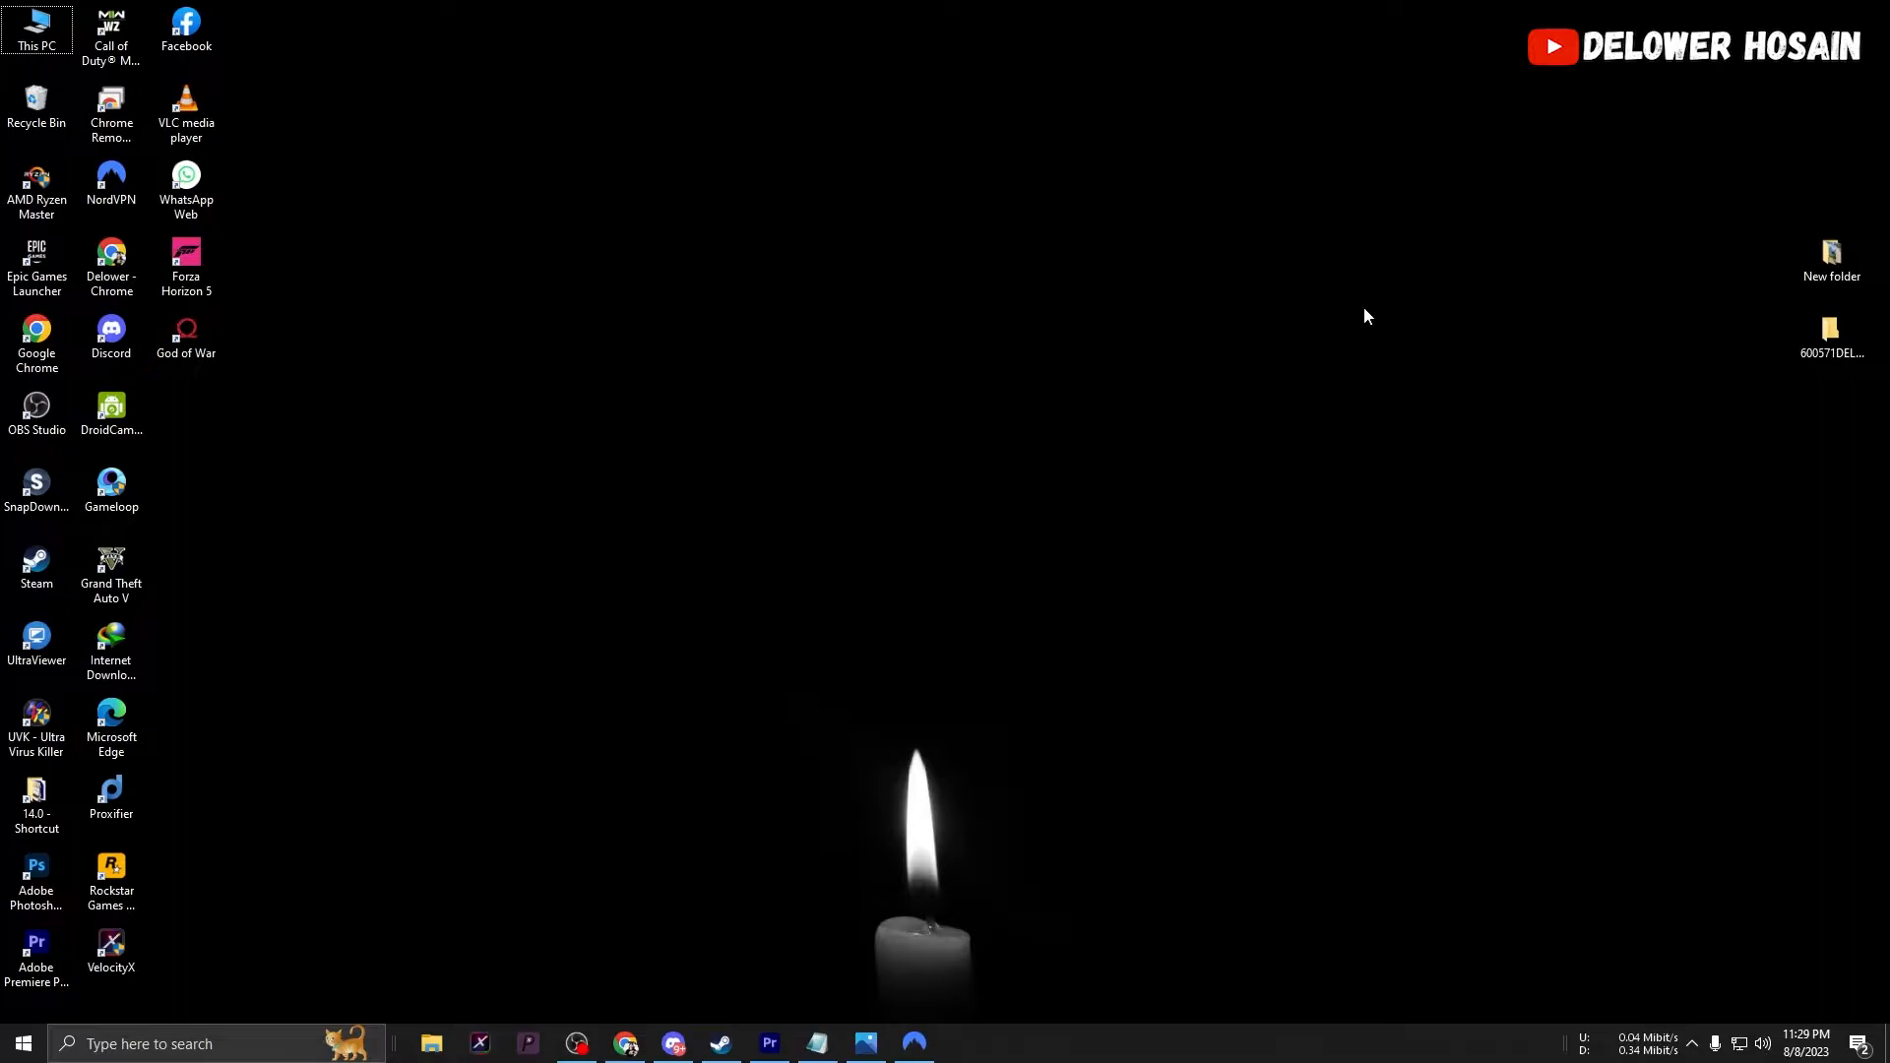
Step: Open an admin Command Prompt and copy the 'netsh interface teredo set state disabled' command
key(super)
text(cmd)
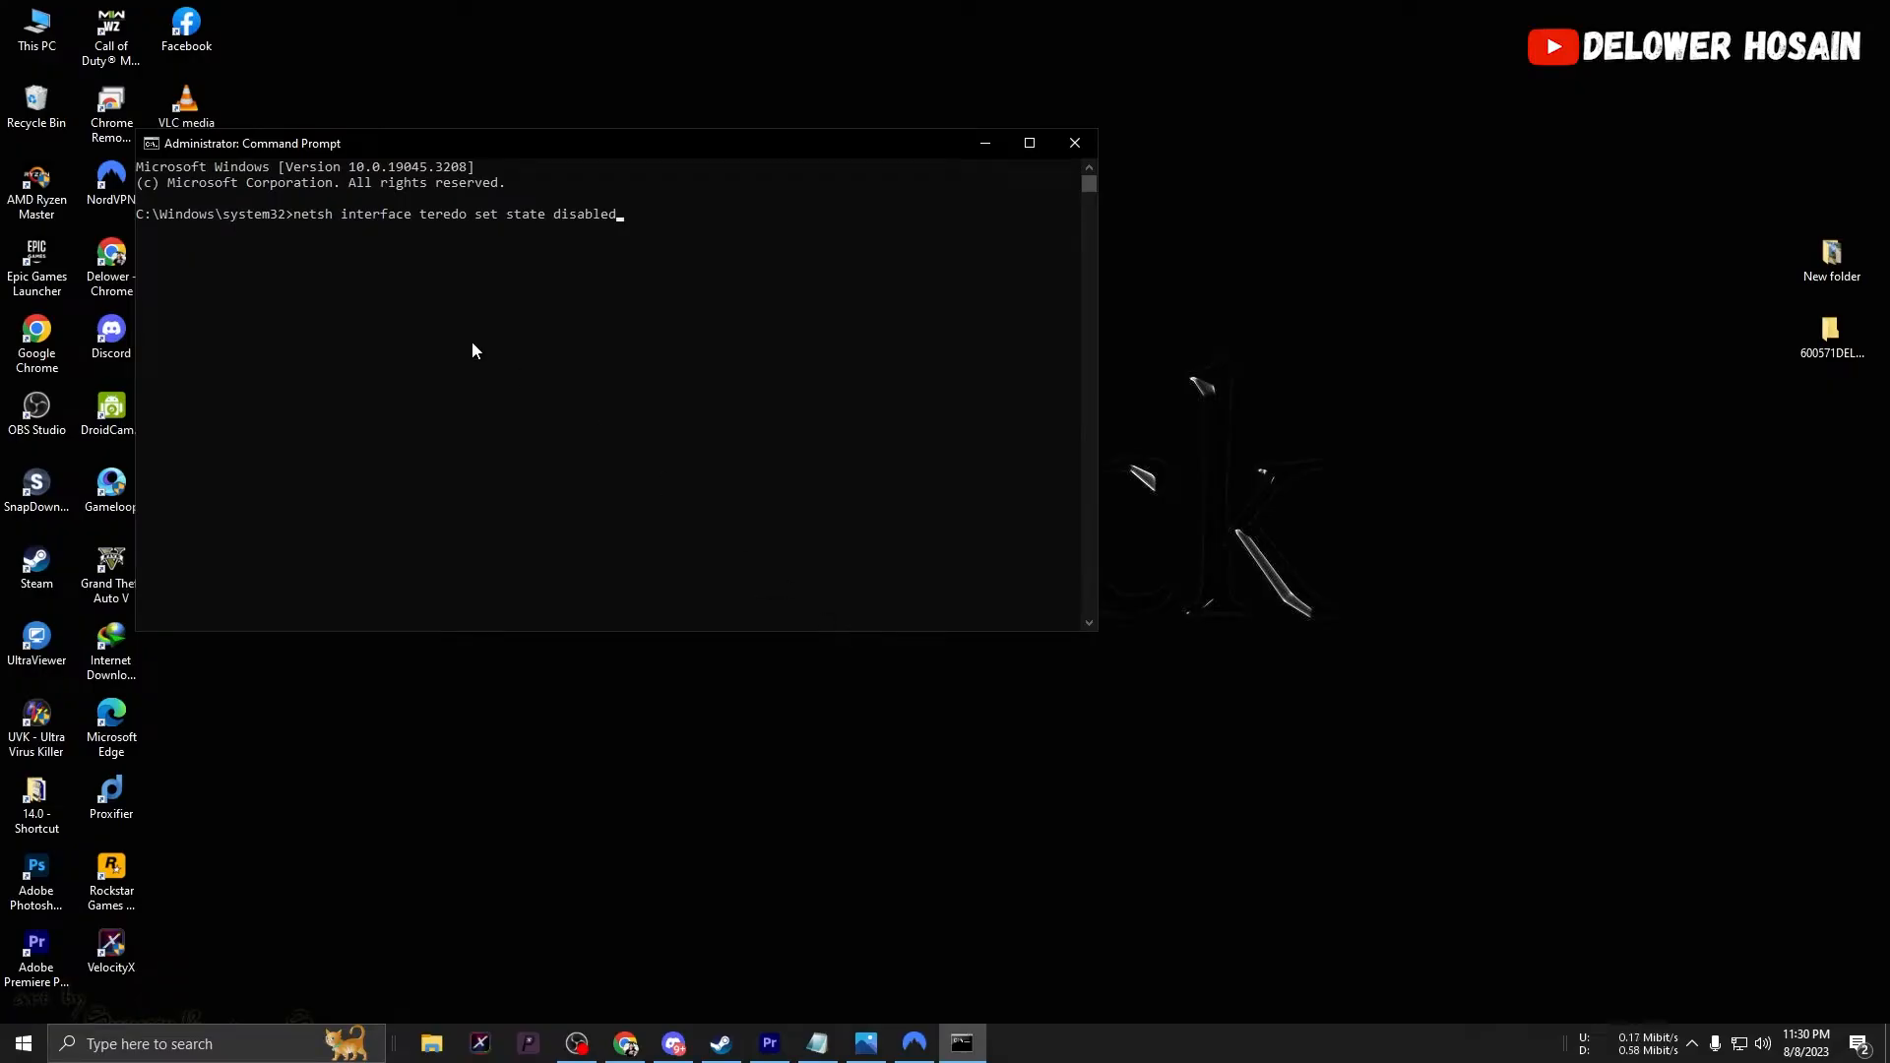
drag(292, 214, 620, 215)
click(428, 221)
drag(308, 221, 630, 220)
right_click(629, 221)
key(Return)
key(Return)
Step: Run the Teredo disable command, confirm the 'Ok.' result and close the console
key(super+v)
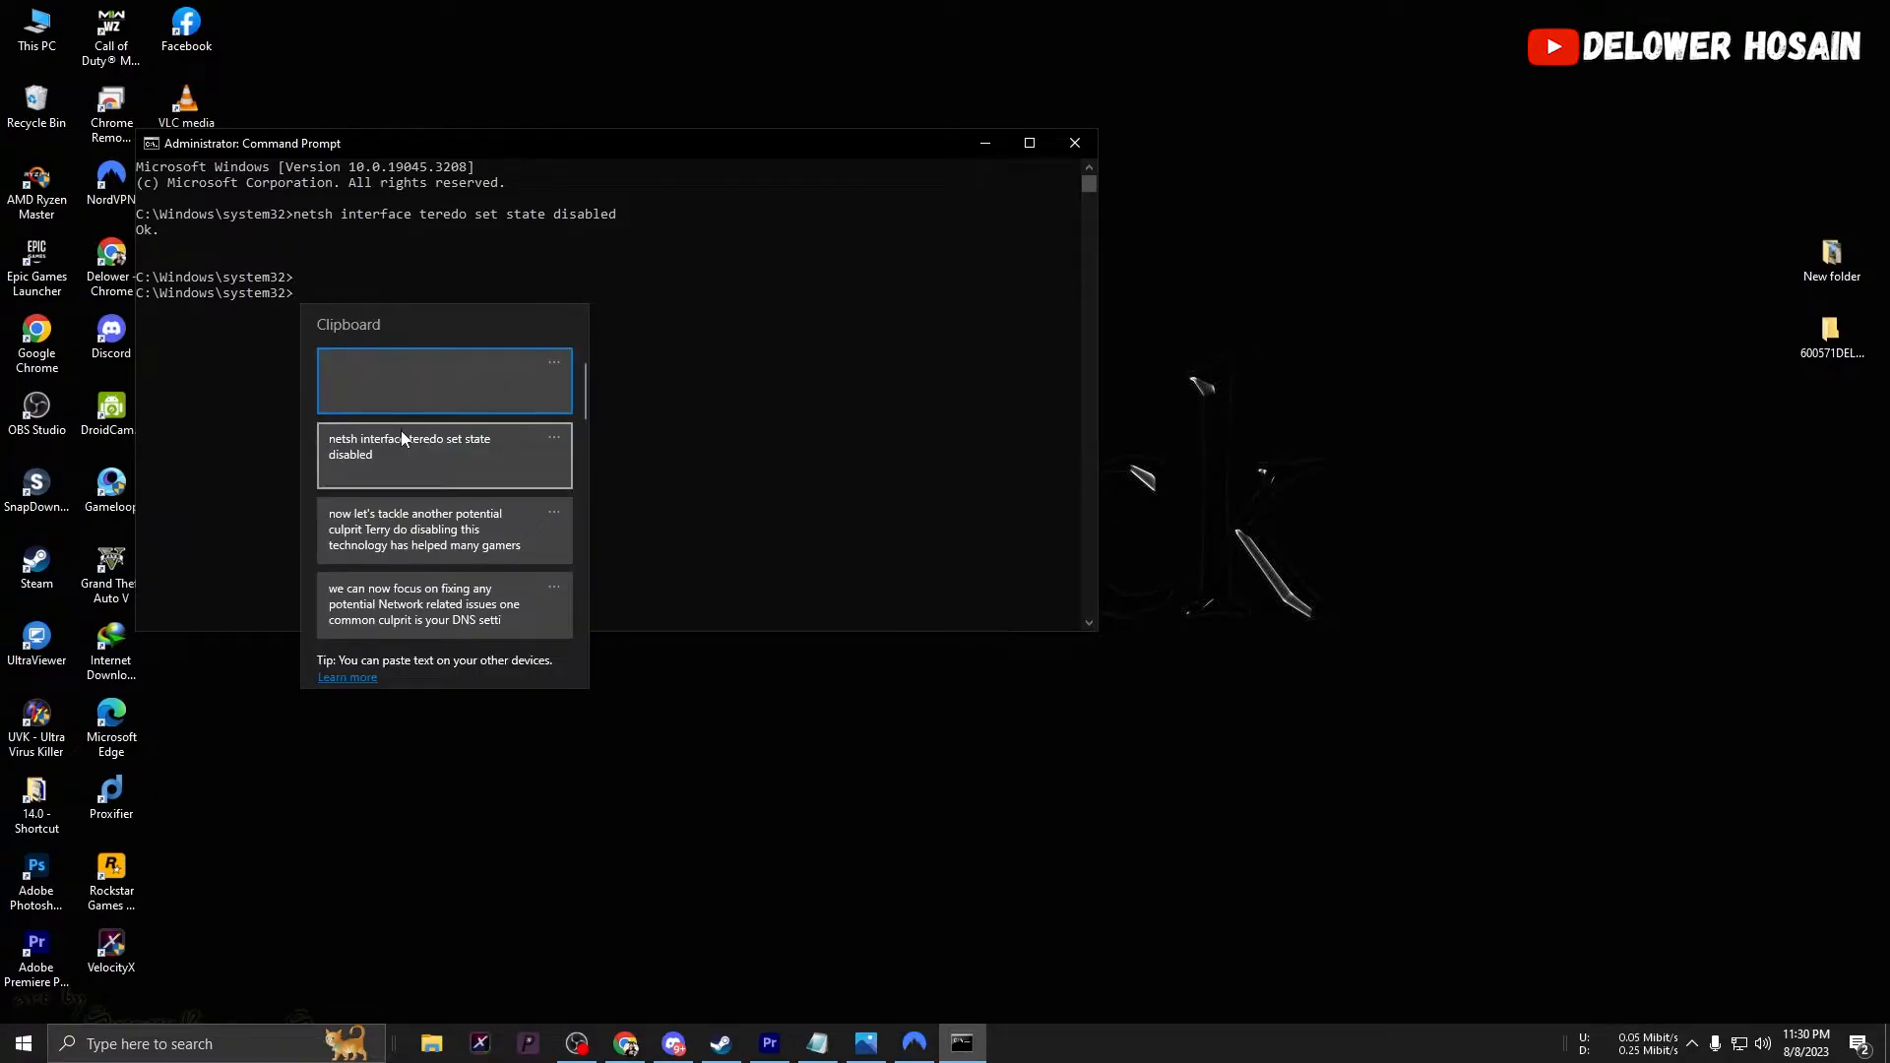
click(443, 448)
key(Return)
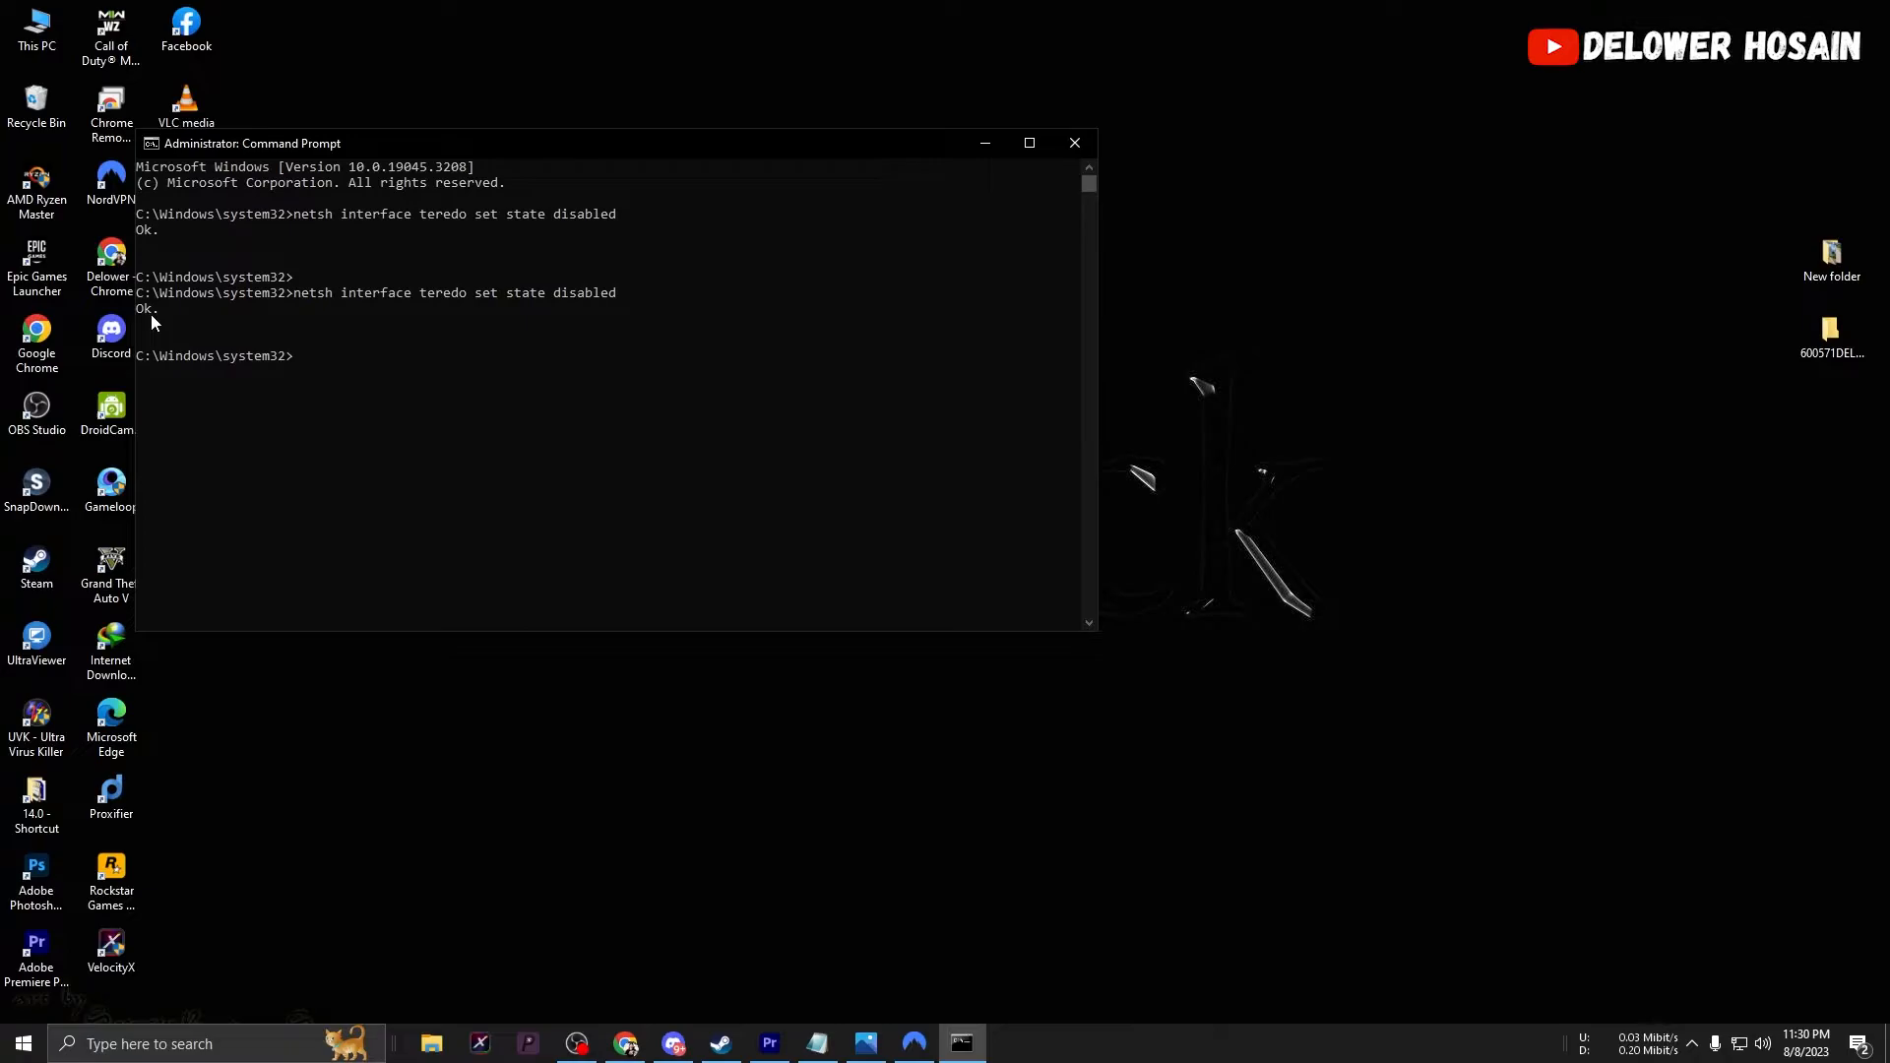
drag(140, 310, 174, 319)
click(1074, 143)
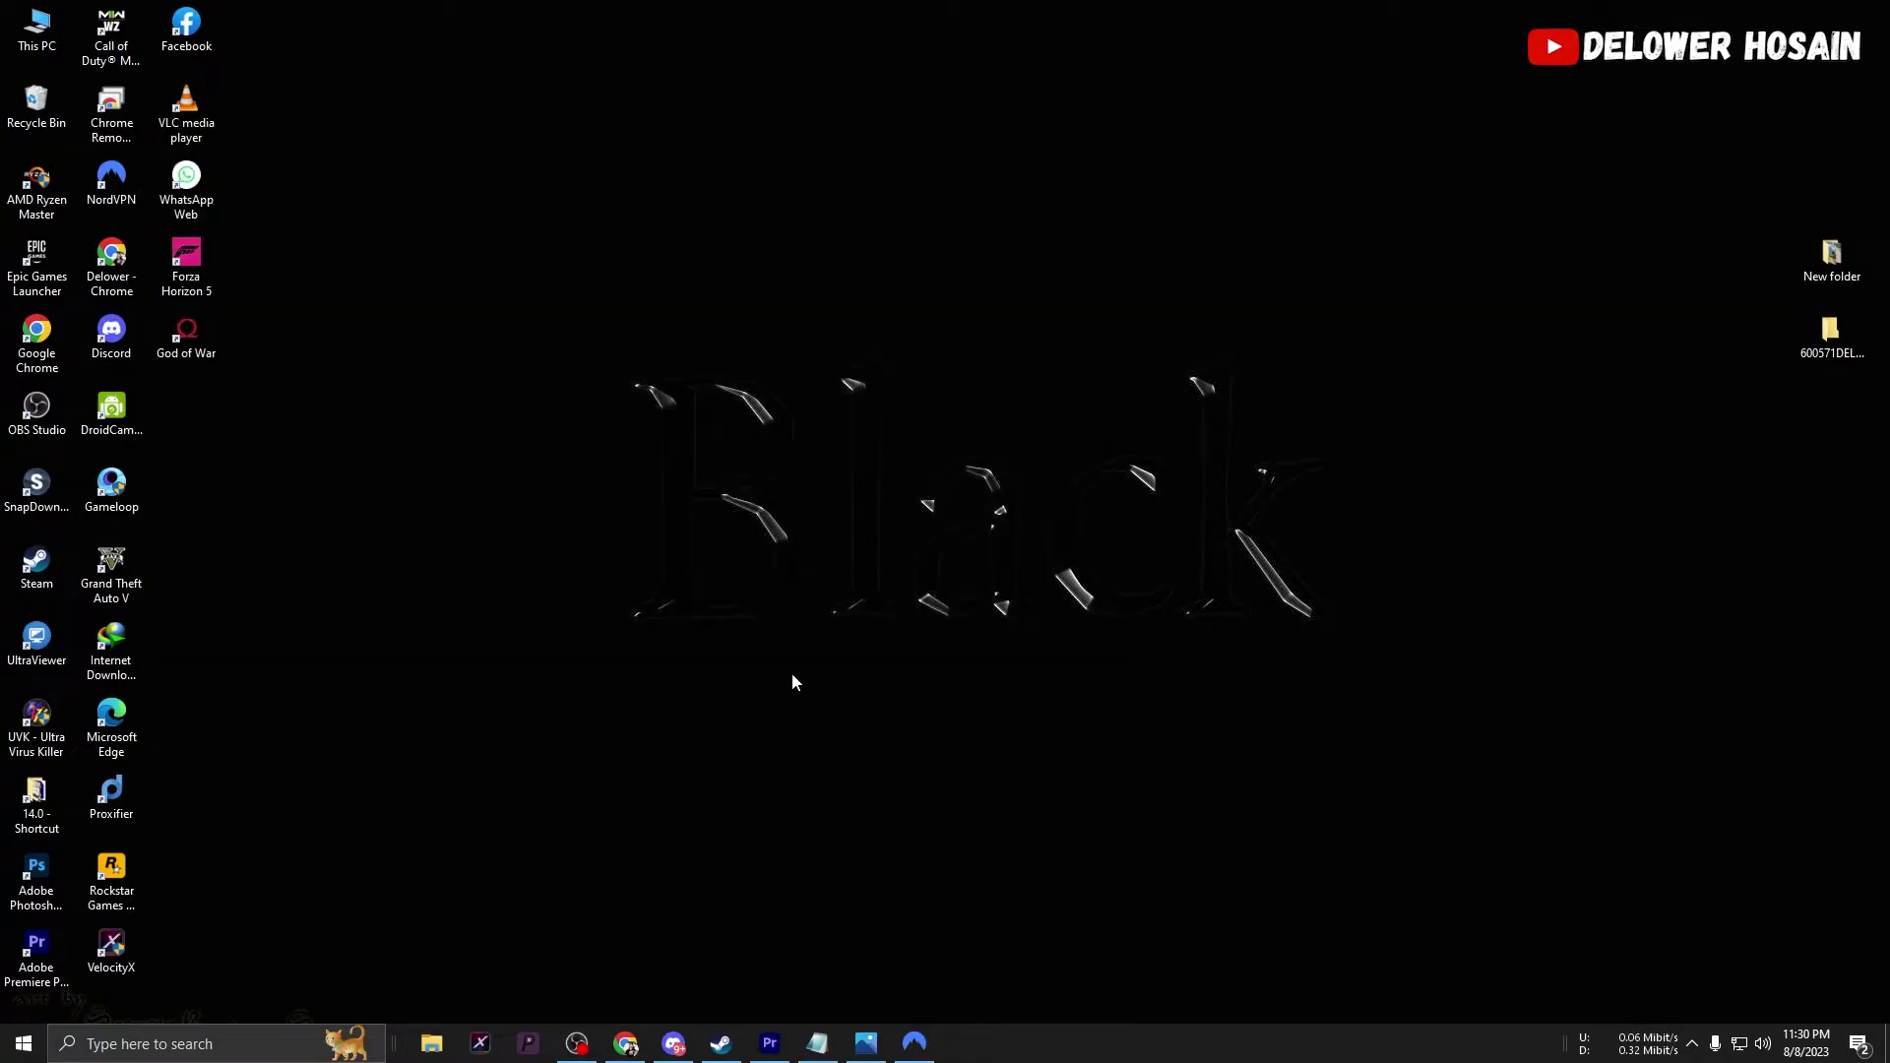
click(625, 1043)
click(625, 1044)
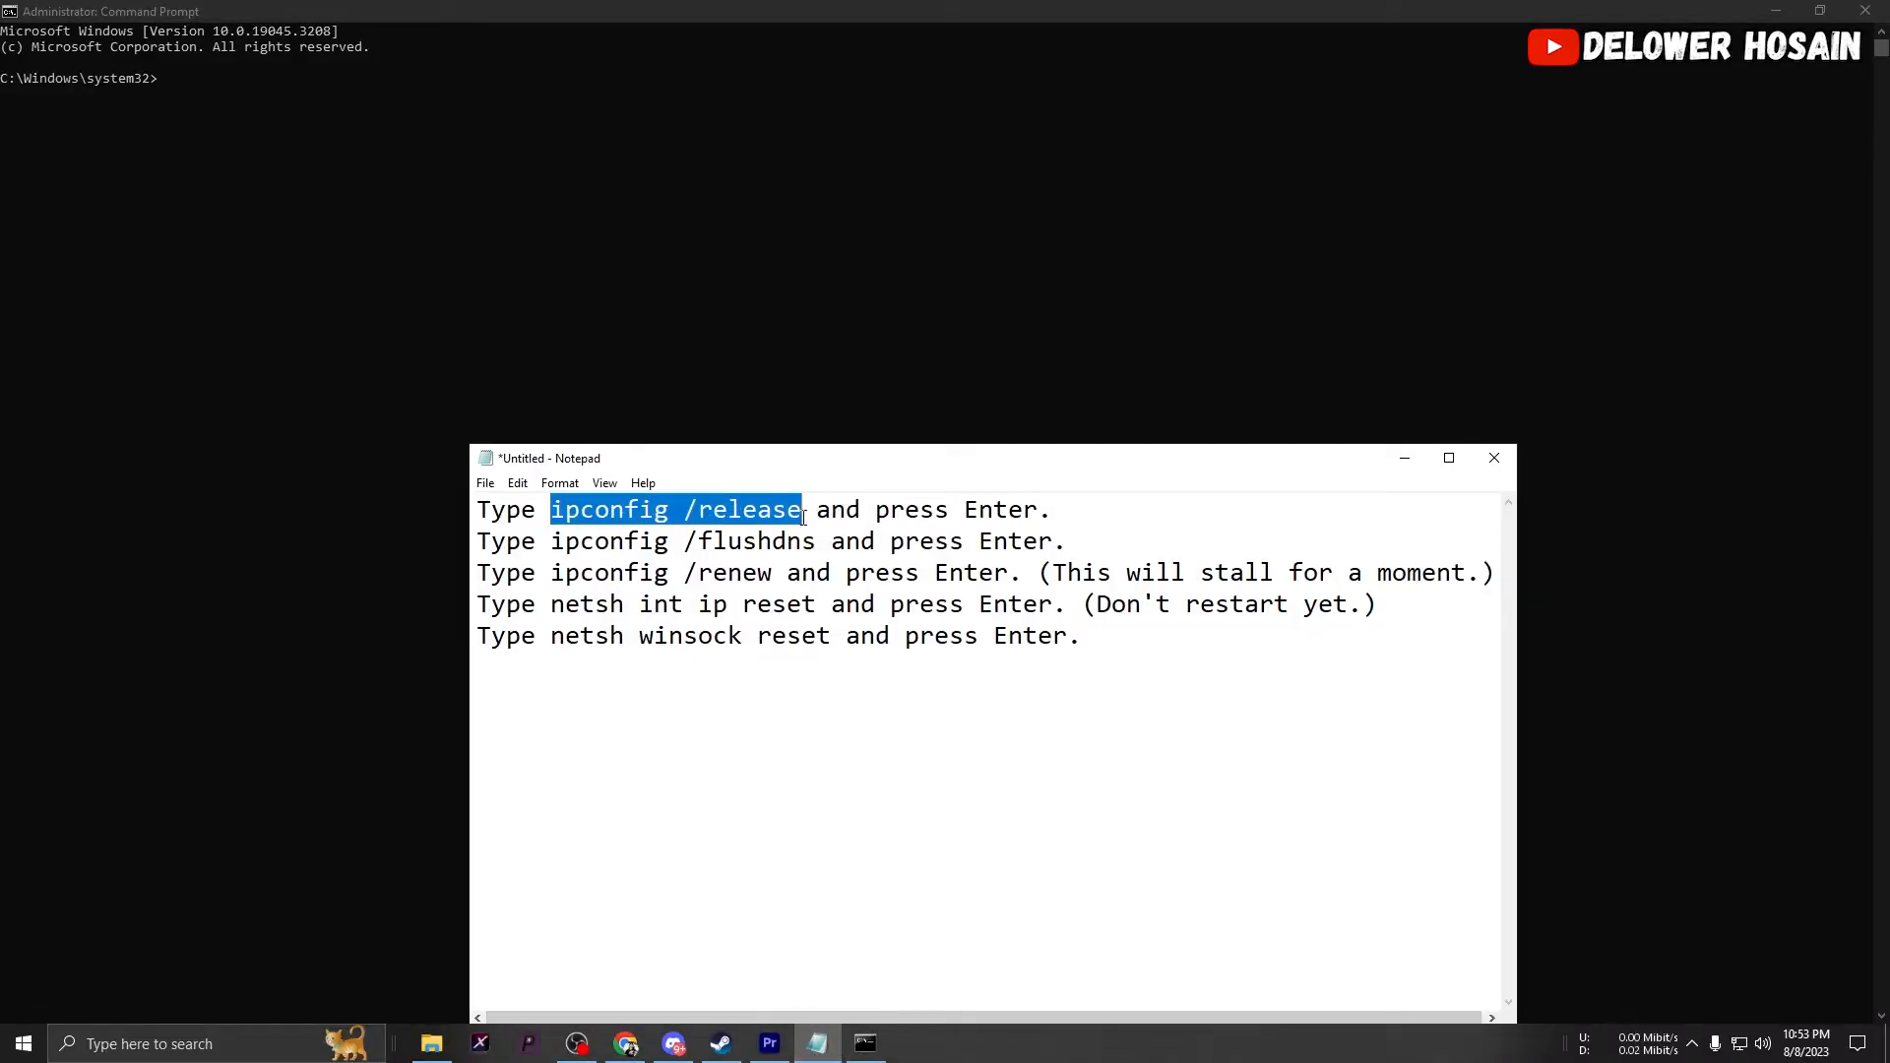
Step: Run ipconfig /release and ipconfig /flushdns in the console, copied from the Notepad list
right_click(802, 510)
click(857, 550)
click(250, 255)
right_click(164, 82)
key(Return)
click(817, 1043)
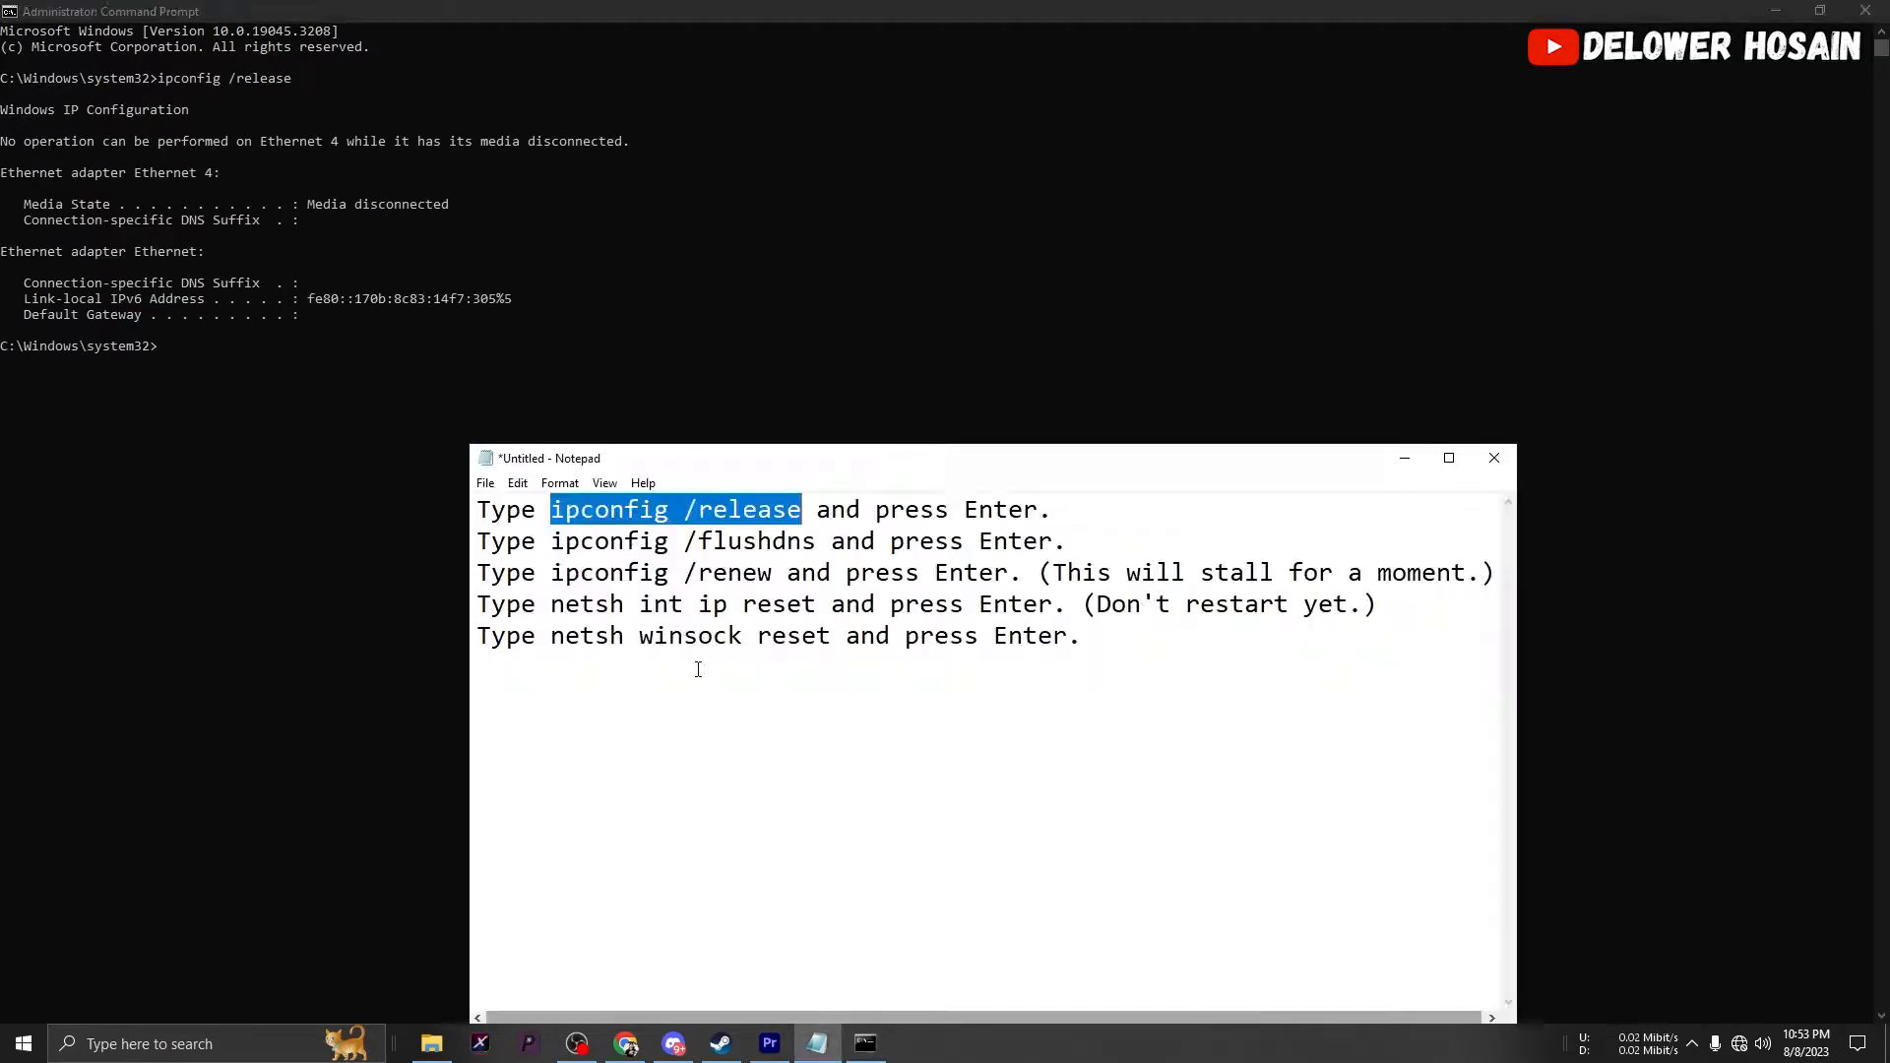
drag(551, 541, 812, 541)
right_click(812, 540)
click(864, 577)
click(863, 1044)
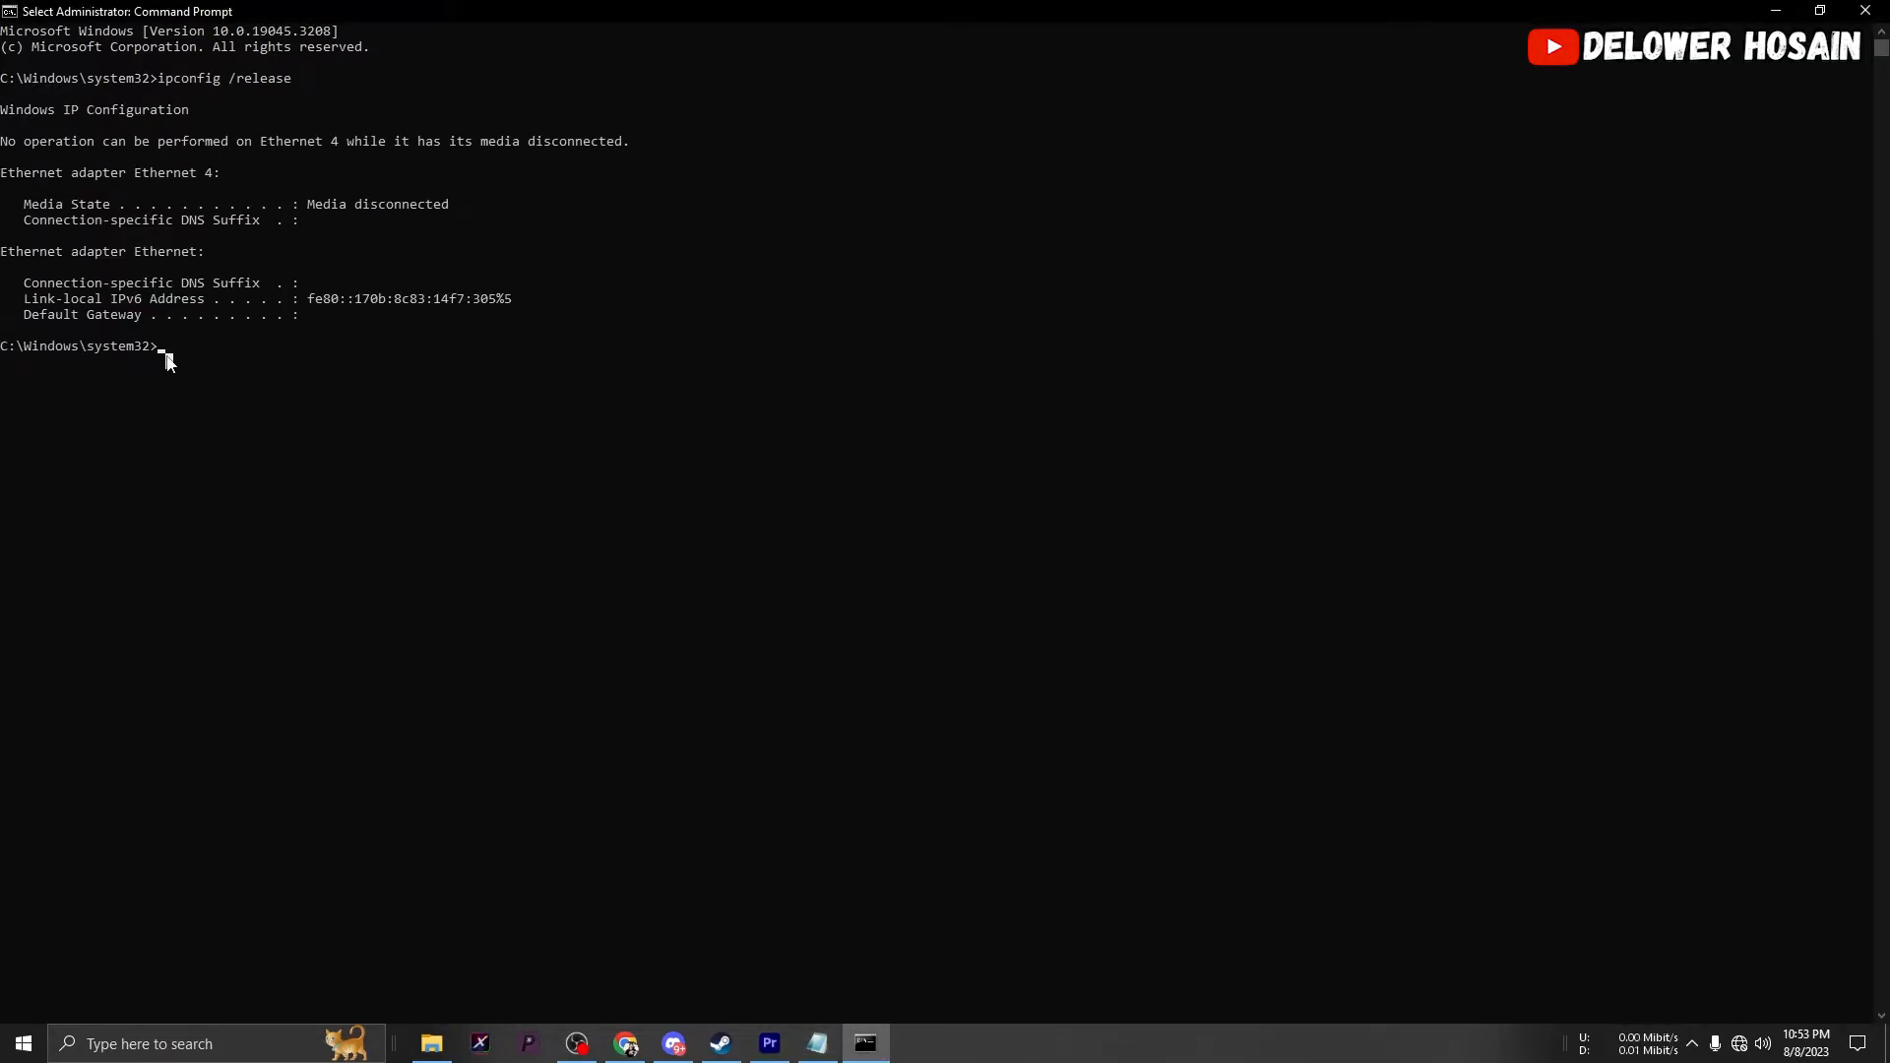
right_click(233, 403)
key(Return)
Step: Run ipconfig /renew and netsh int ip reset in the console
click(817, 1044)
drag(550, 573, 771, 573)
right_click(771, 572)
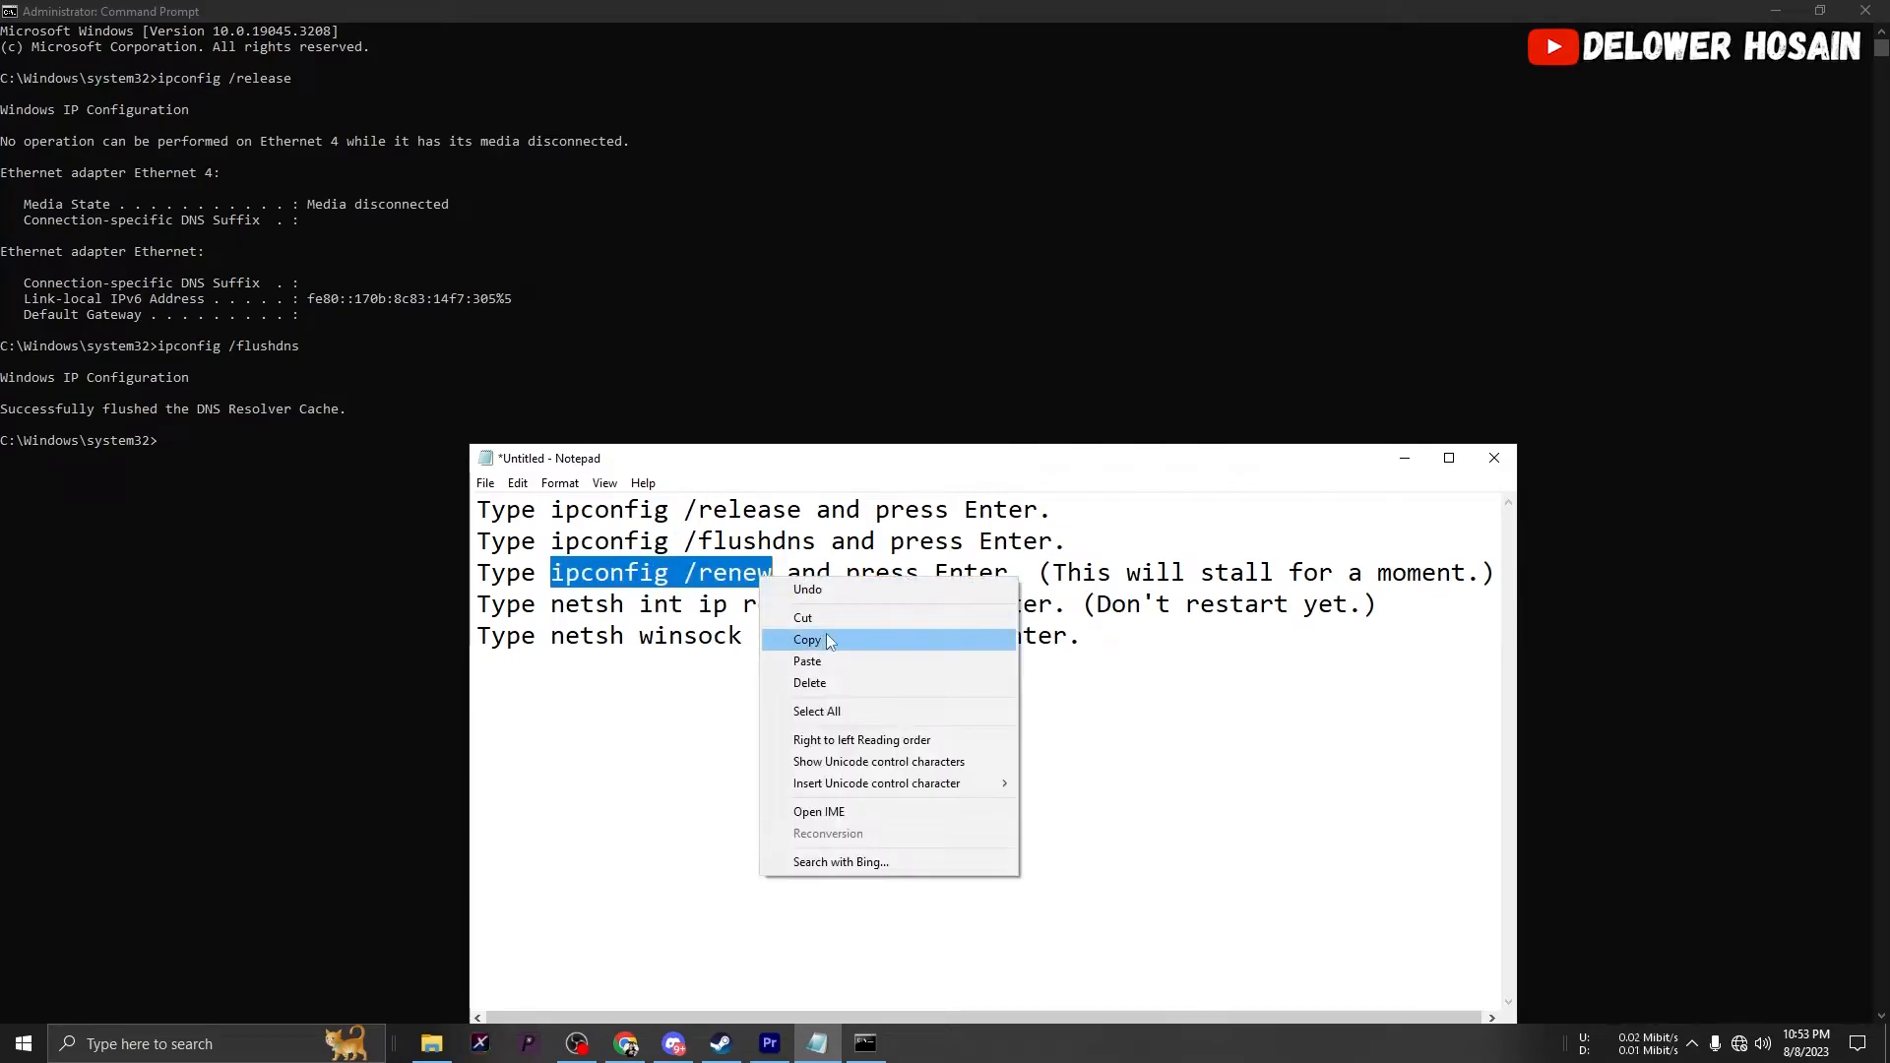
click(820, 609)
right_click(178, 447)
key(Return)
click(817, 1044)
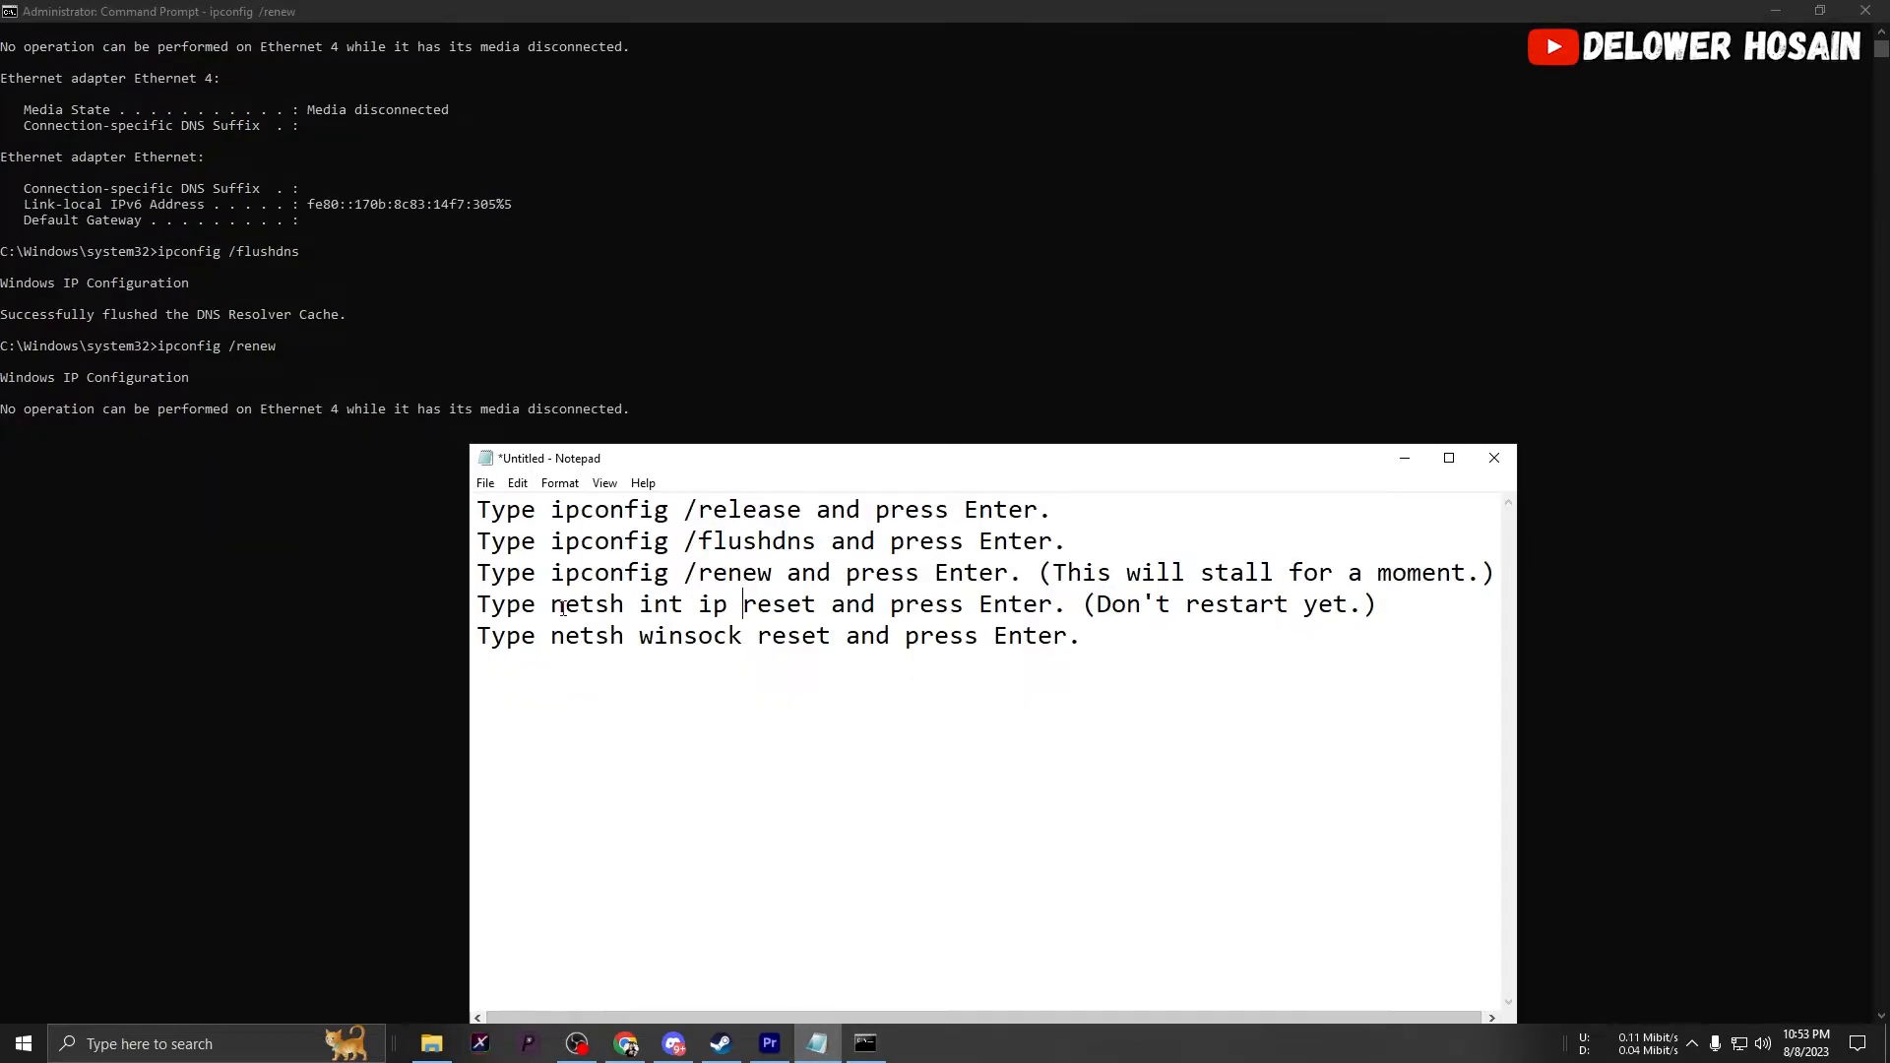
drag(551, 604, 816, 603)
right_click(815, 603)
click(864, 638)
click(864, 1043)
right_click(169, 654)
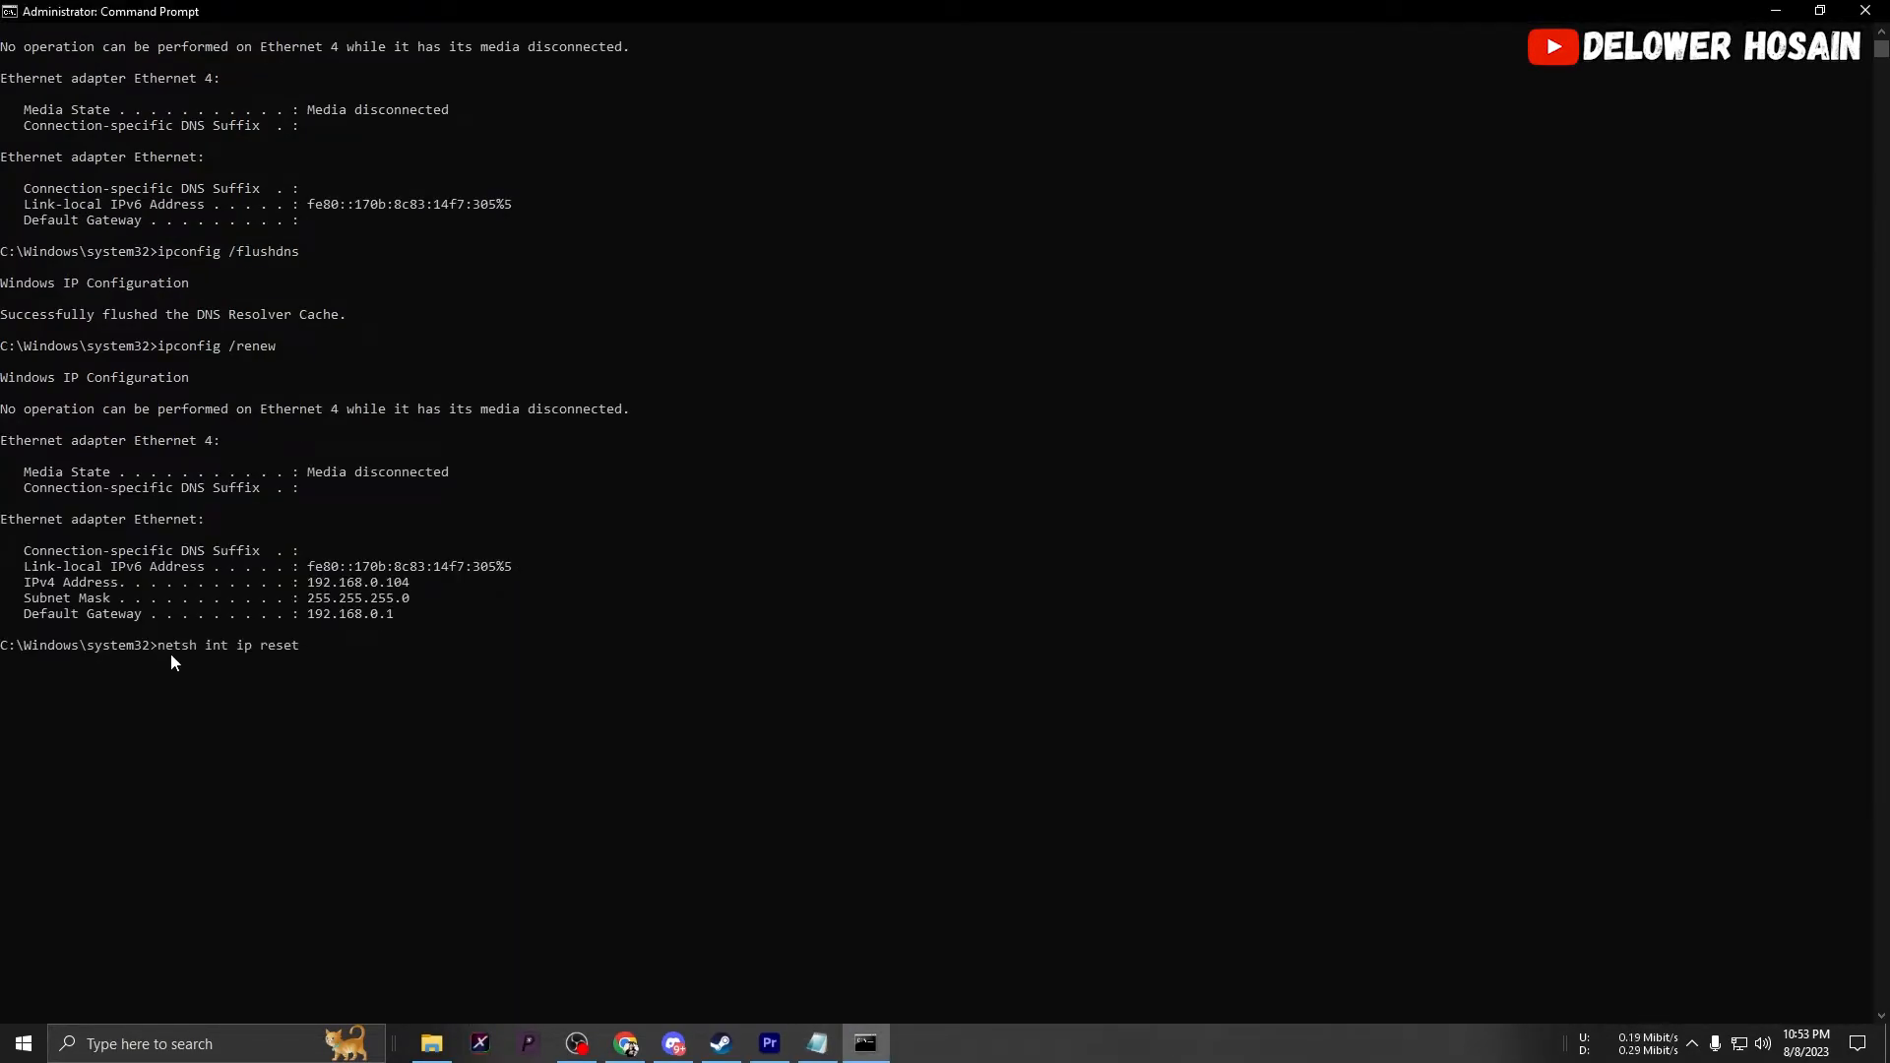
key(Return)
Step: Run netsh winsock reset and note the restart-required message
click(816, 1045)
drag(552, 636, 831, 635)
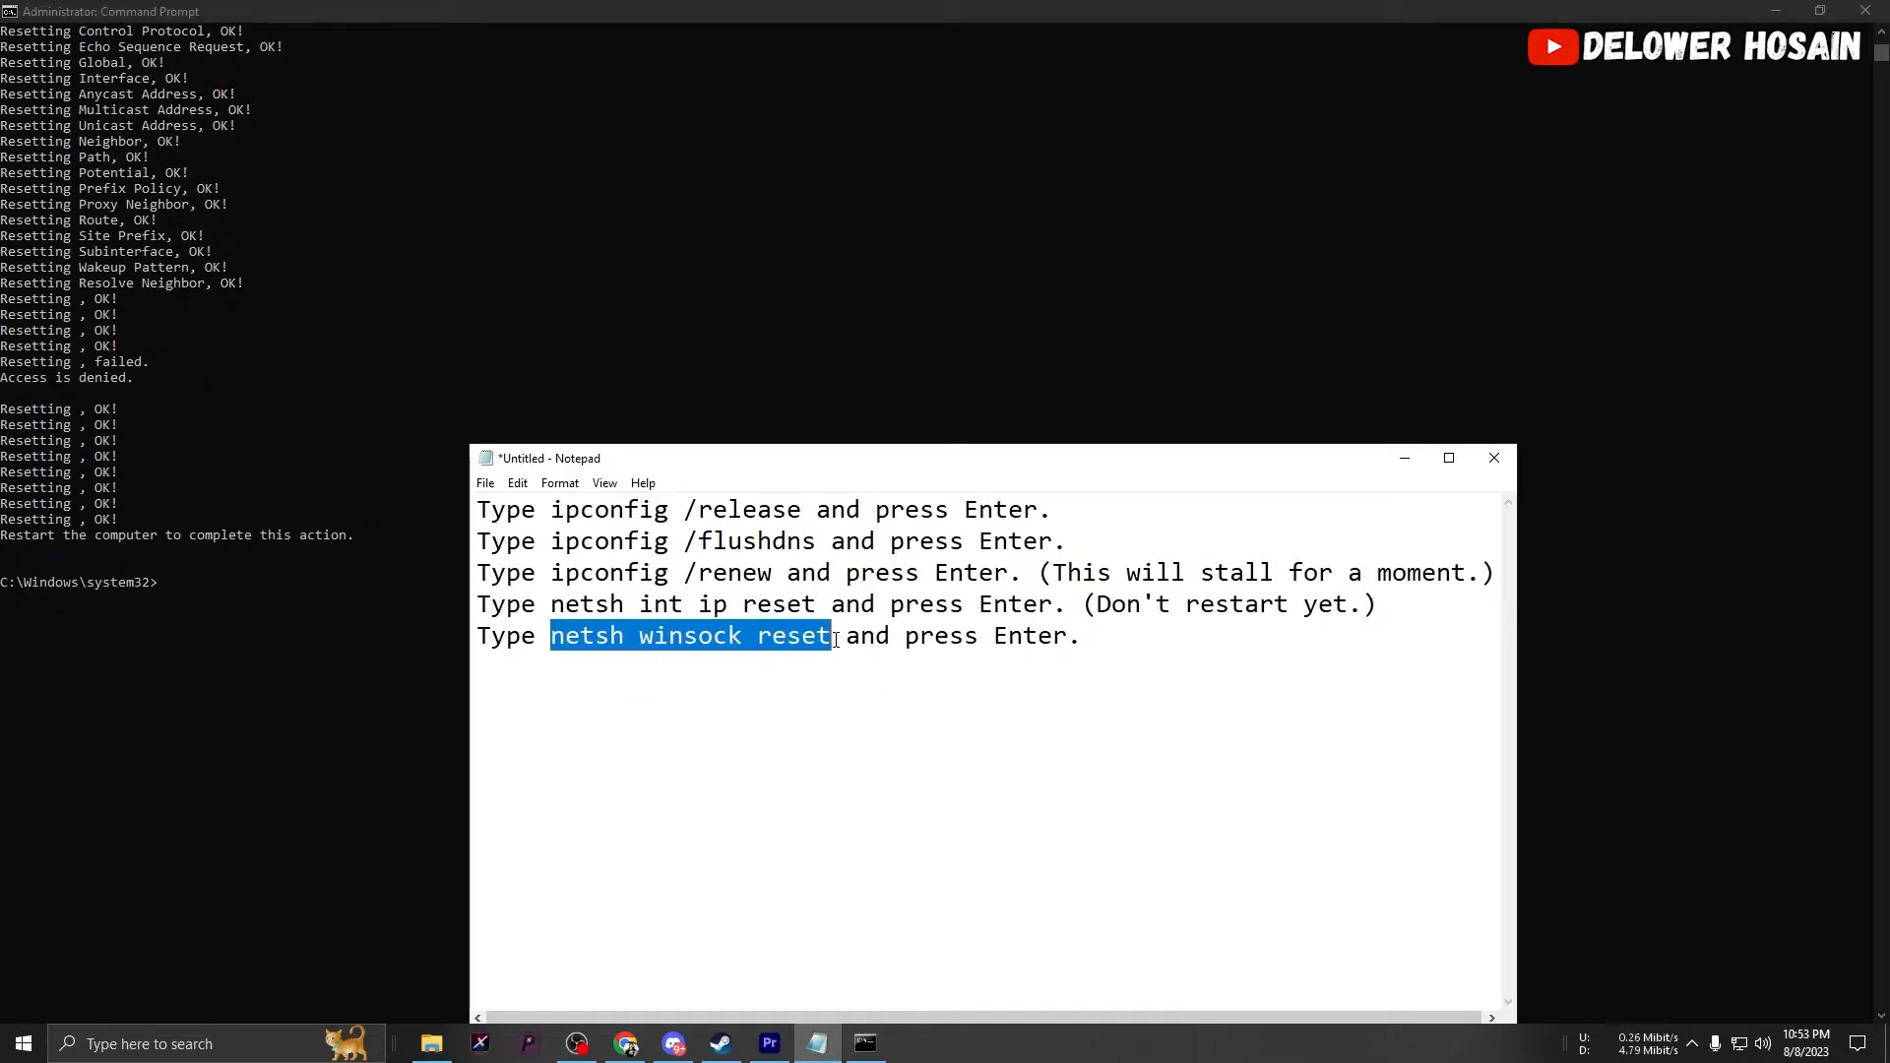
right_click(830, 636)
click(871, 697)
click(864, 1044)
right_click(178, 582)
key(Return)
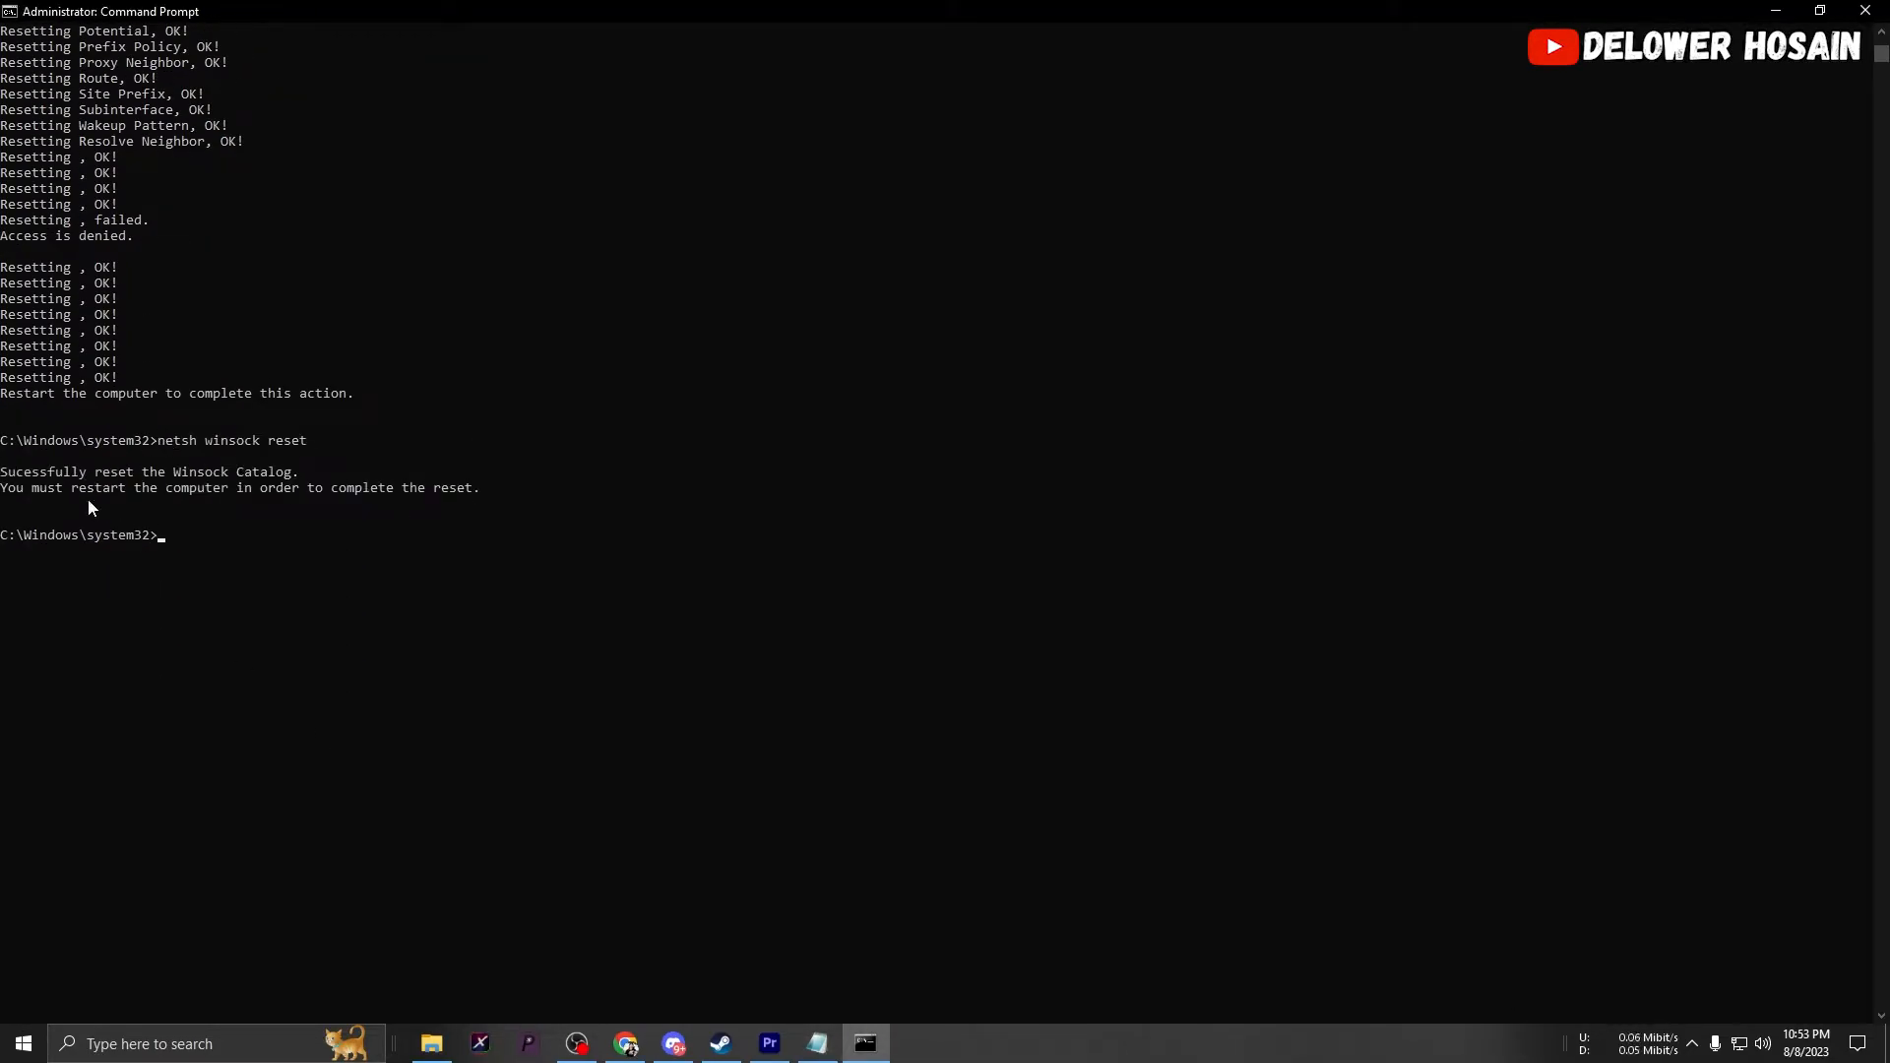
mouse_move(44, 487)
mouse_down()
mouse_move(339, 509)
mouse_move(481, 498)
mouse_up()
click(1446, 217)
Step: Restart the PC from Start > Power, then bring up NordVPN
click(863, 1045)
click(21, 1044)
click(24, 1009)
click(89, 950)
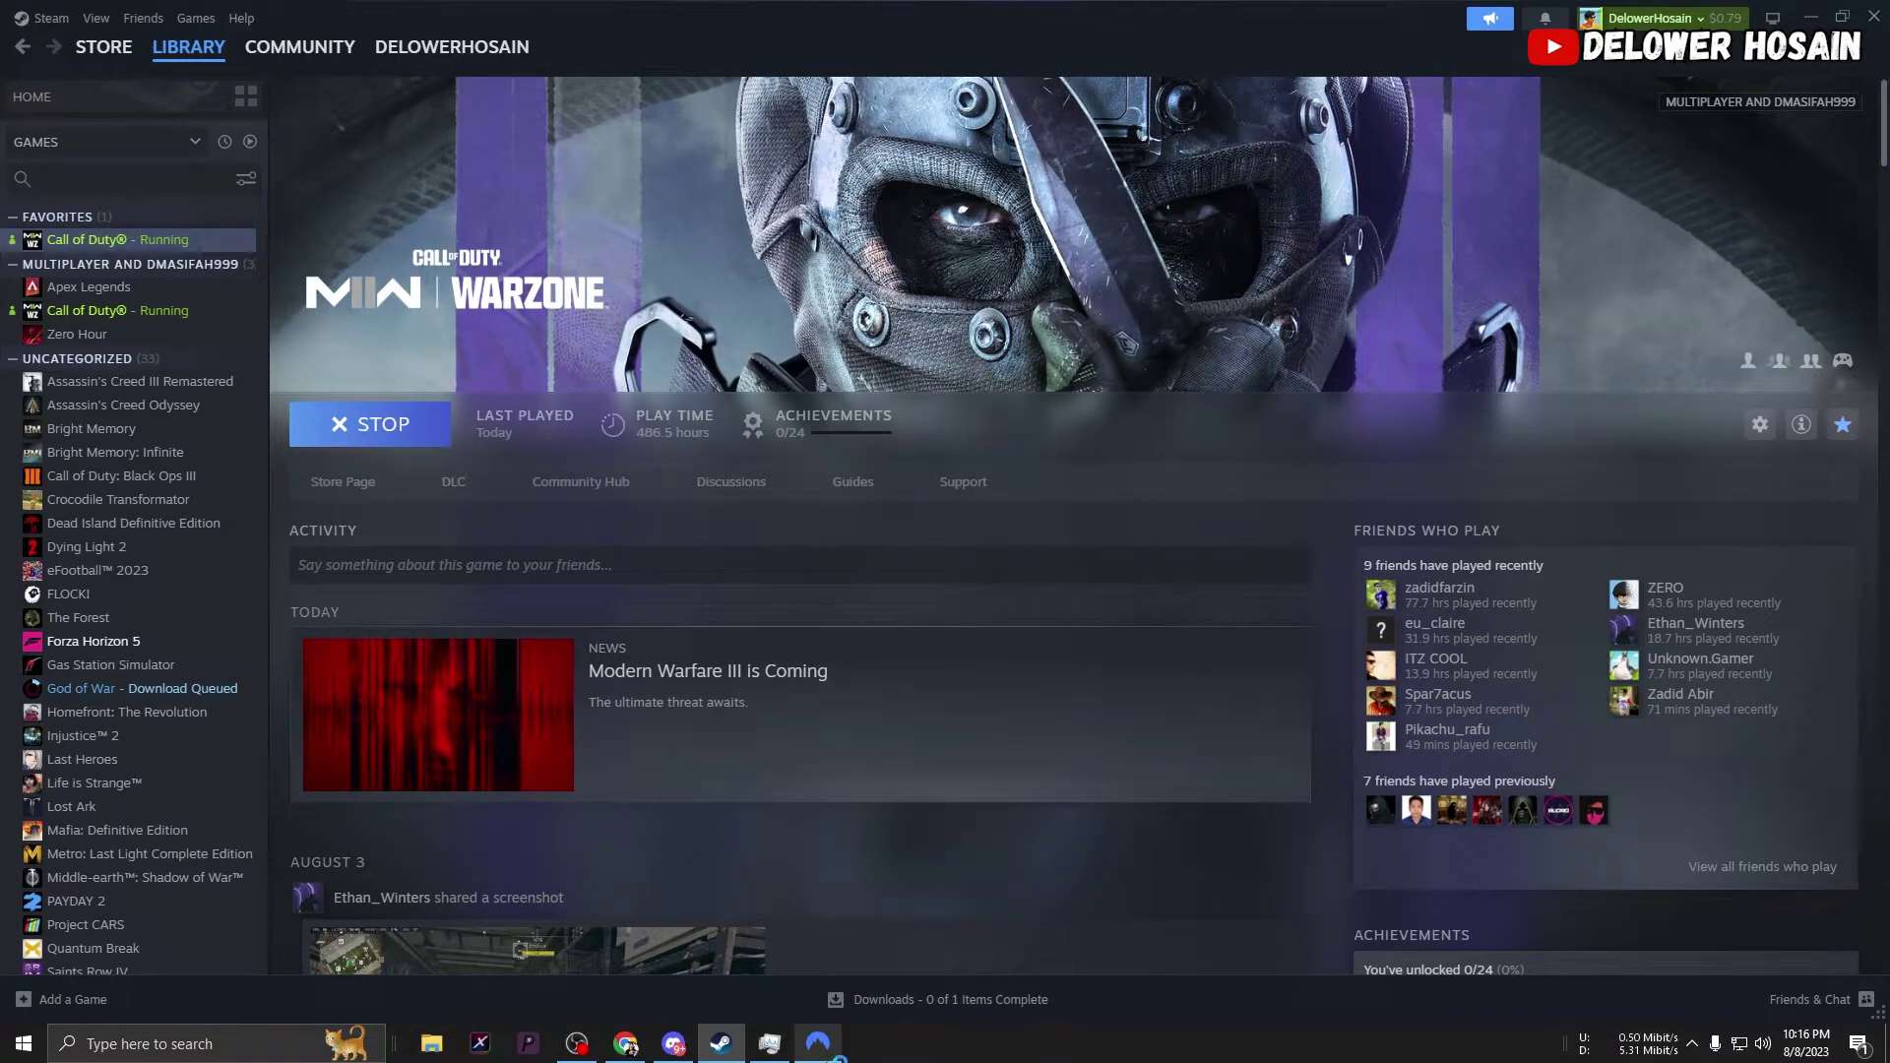
click(820, 1043)
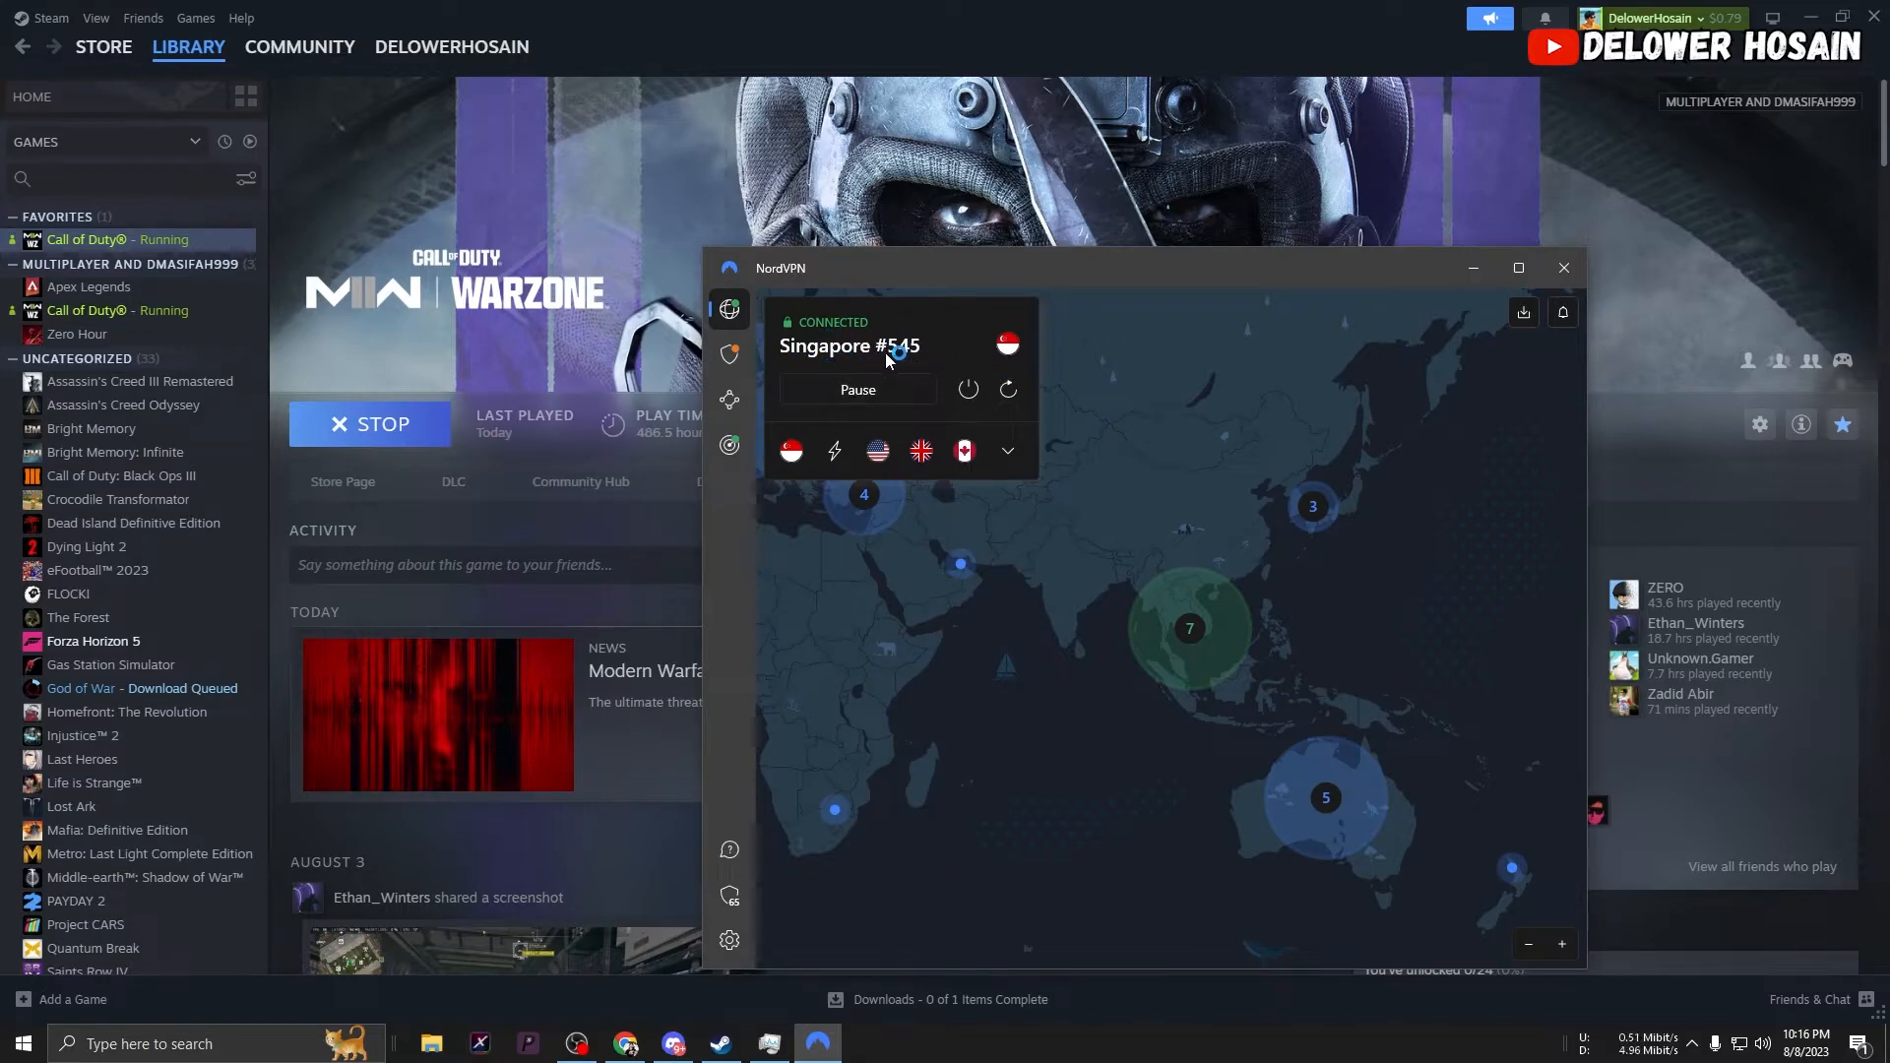
Step: Hide the NordVPN window after confirming the Singapore #545 connection
click(1470, 271)
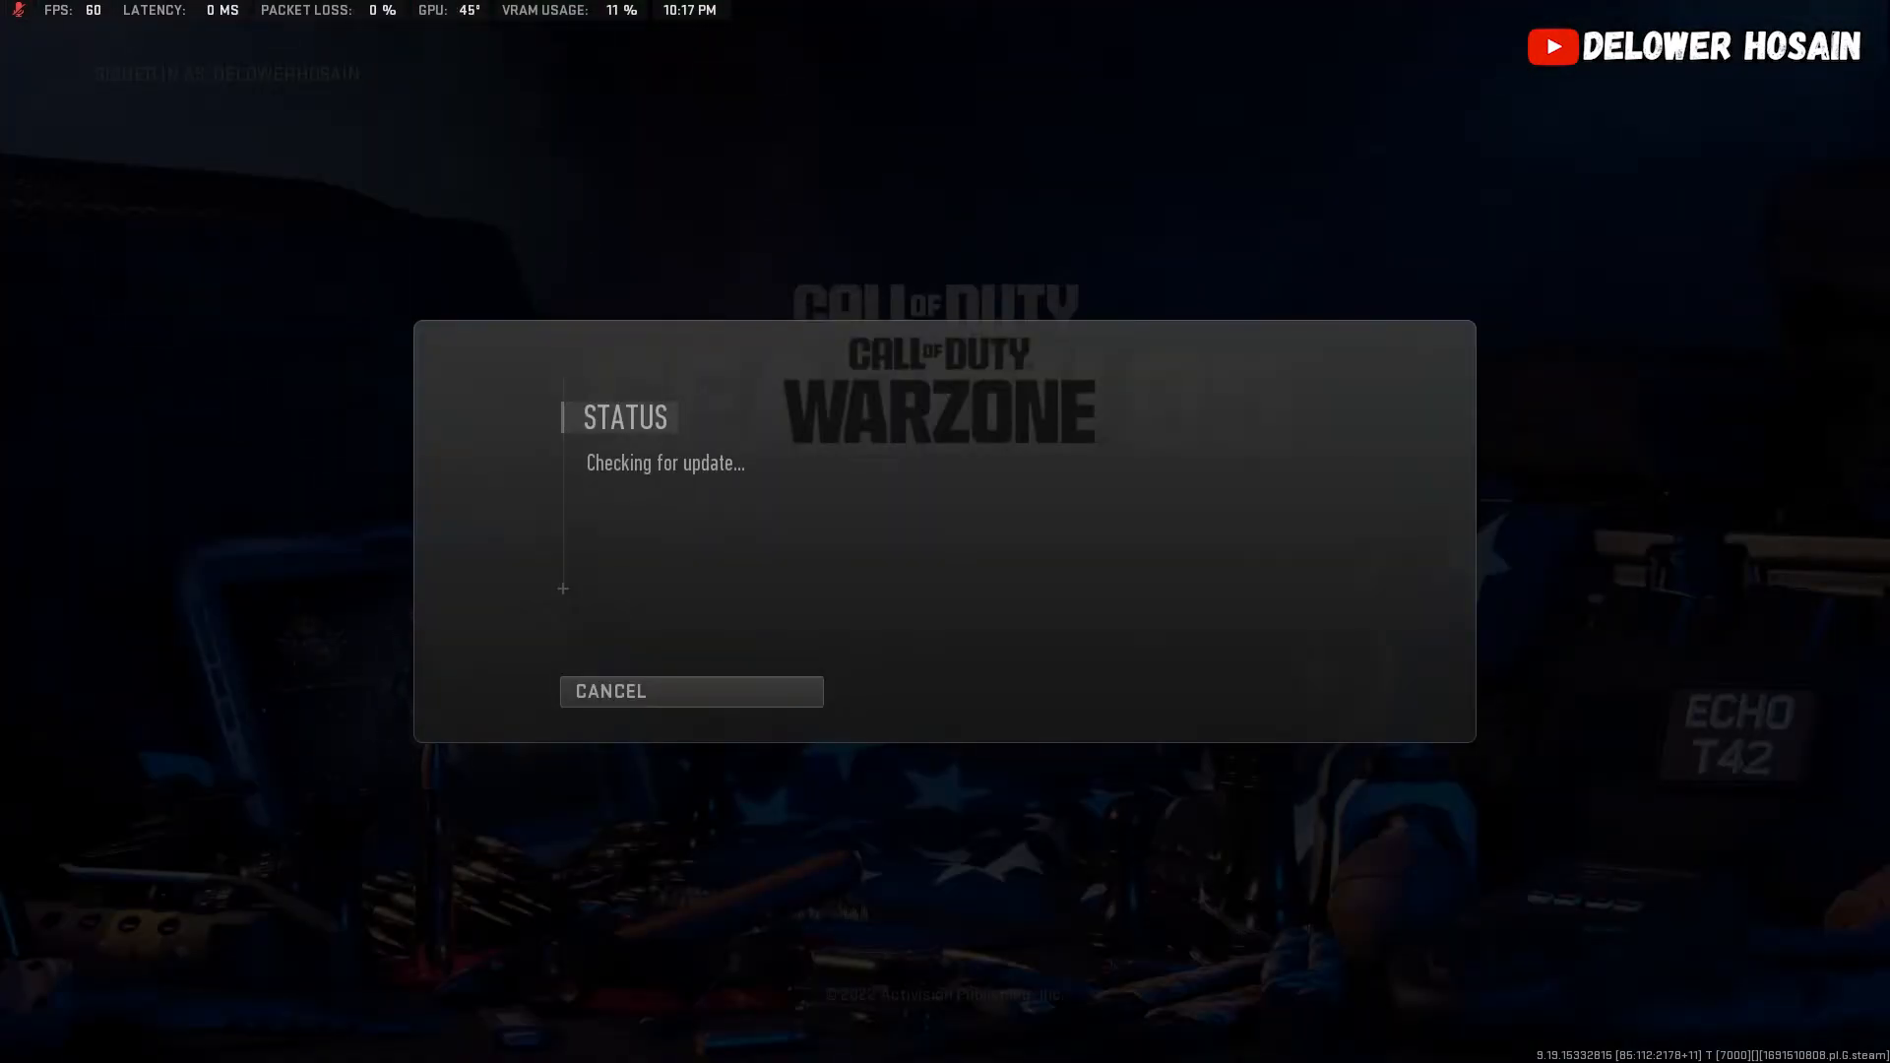
Step: Check network usage in Task Manager during Warzone's update check and return to the fullscreen game
key(super)
key(ctrl+shift+Escape)
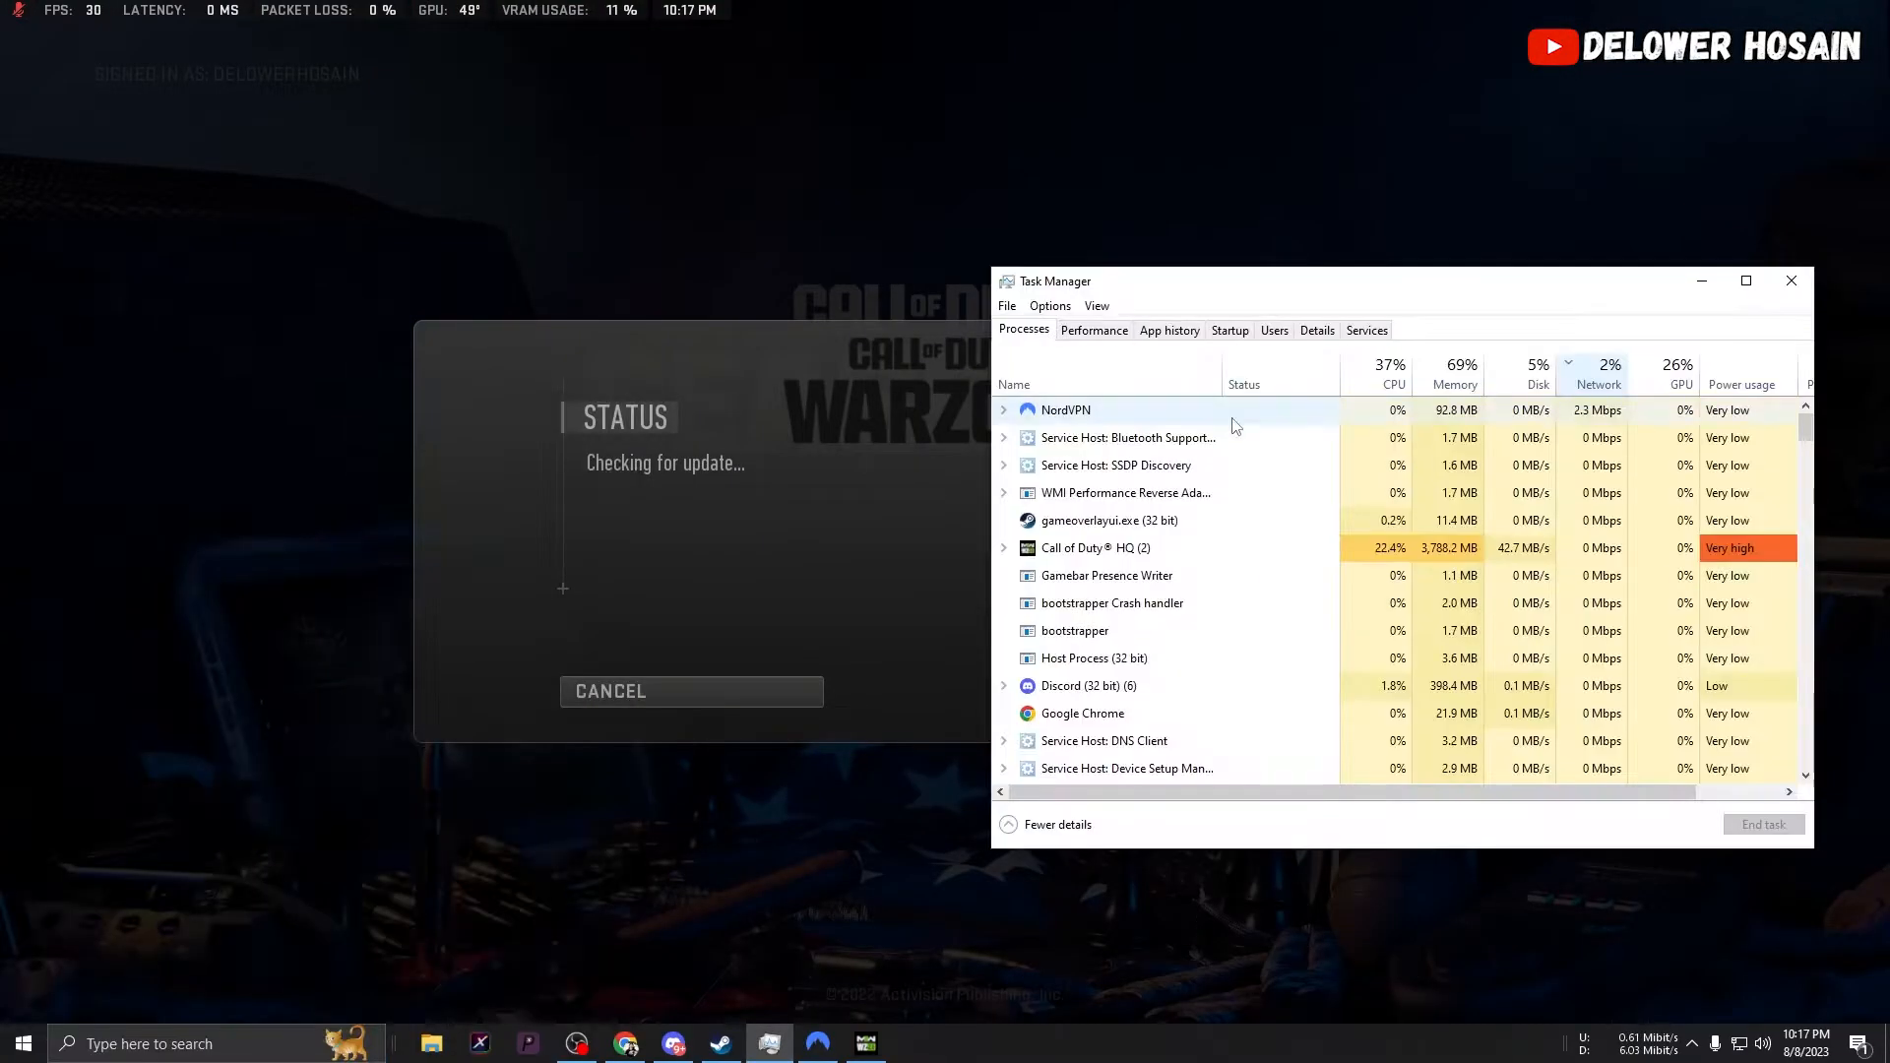
click(1101, 655)
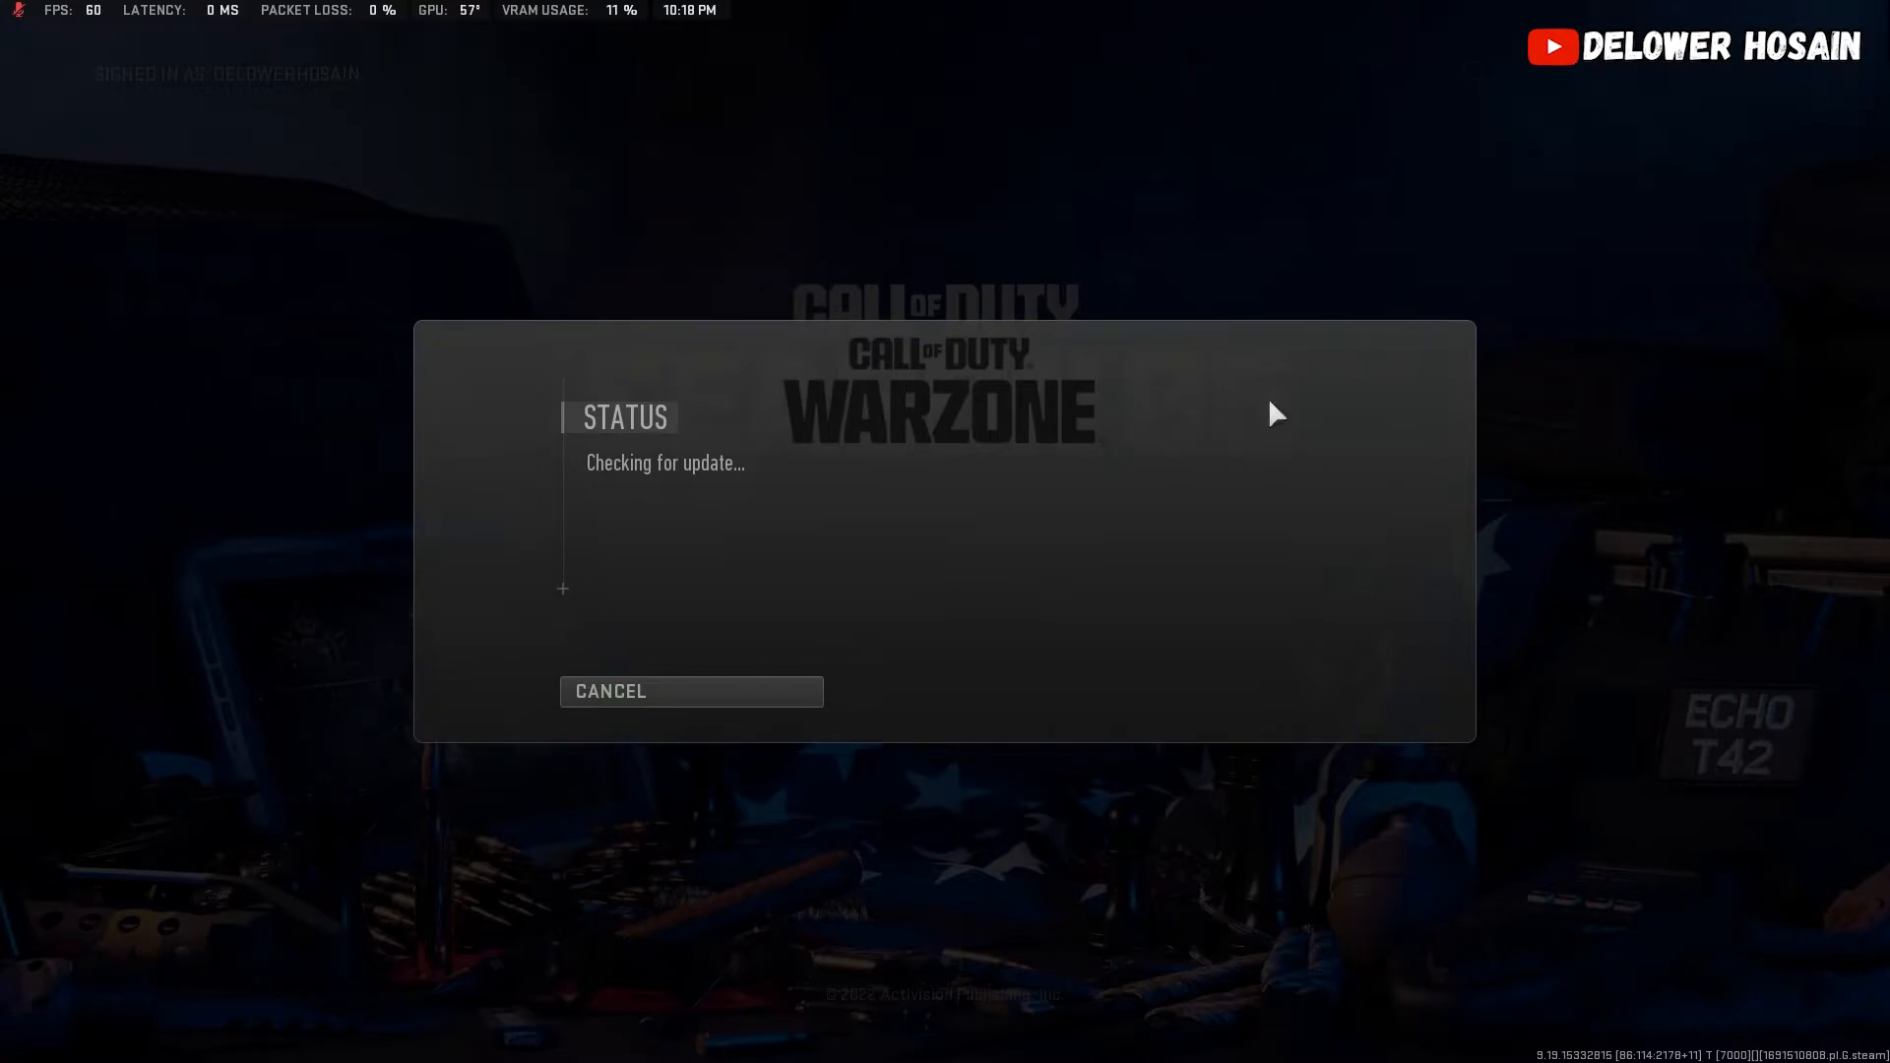
key(alt+Tab)
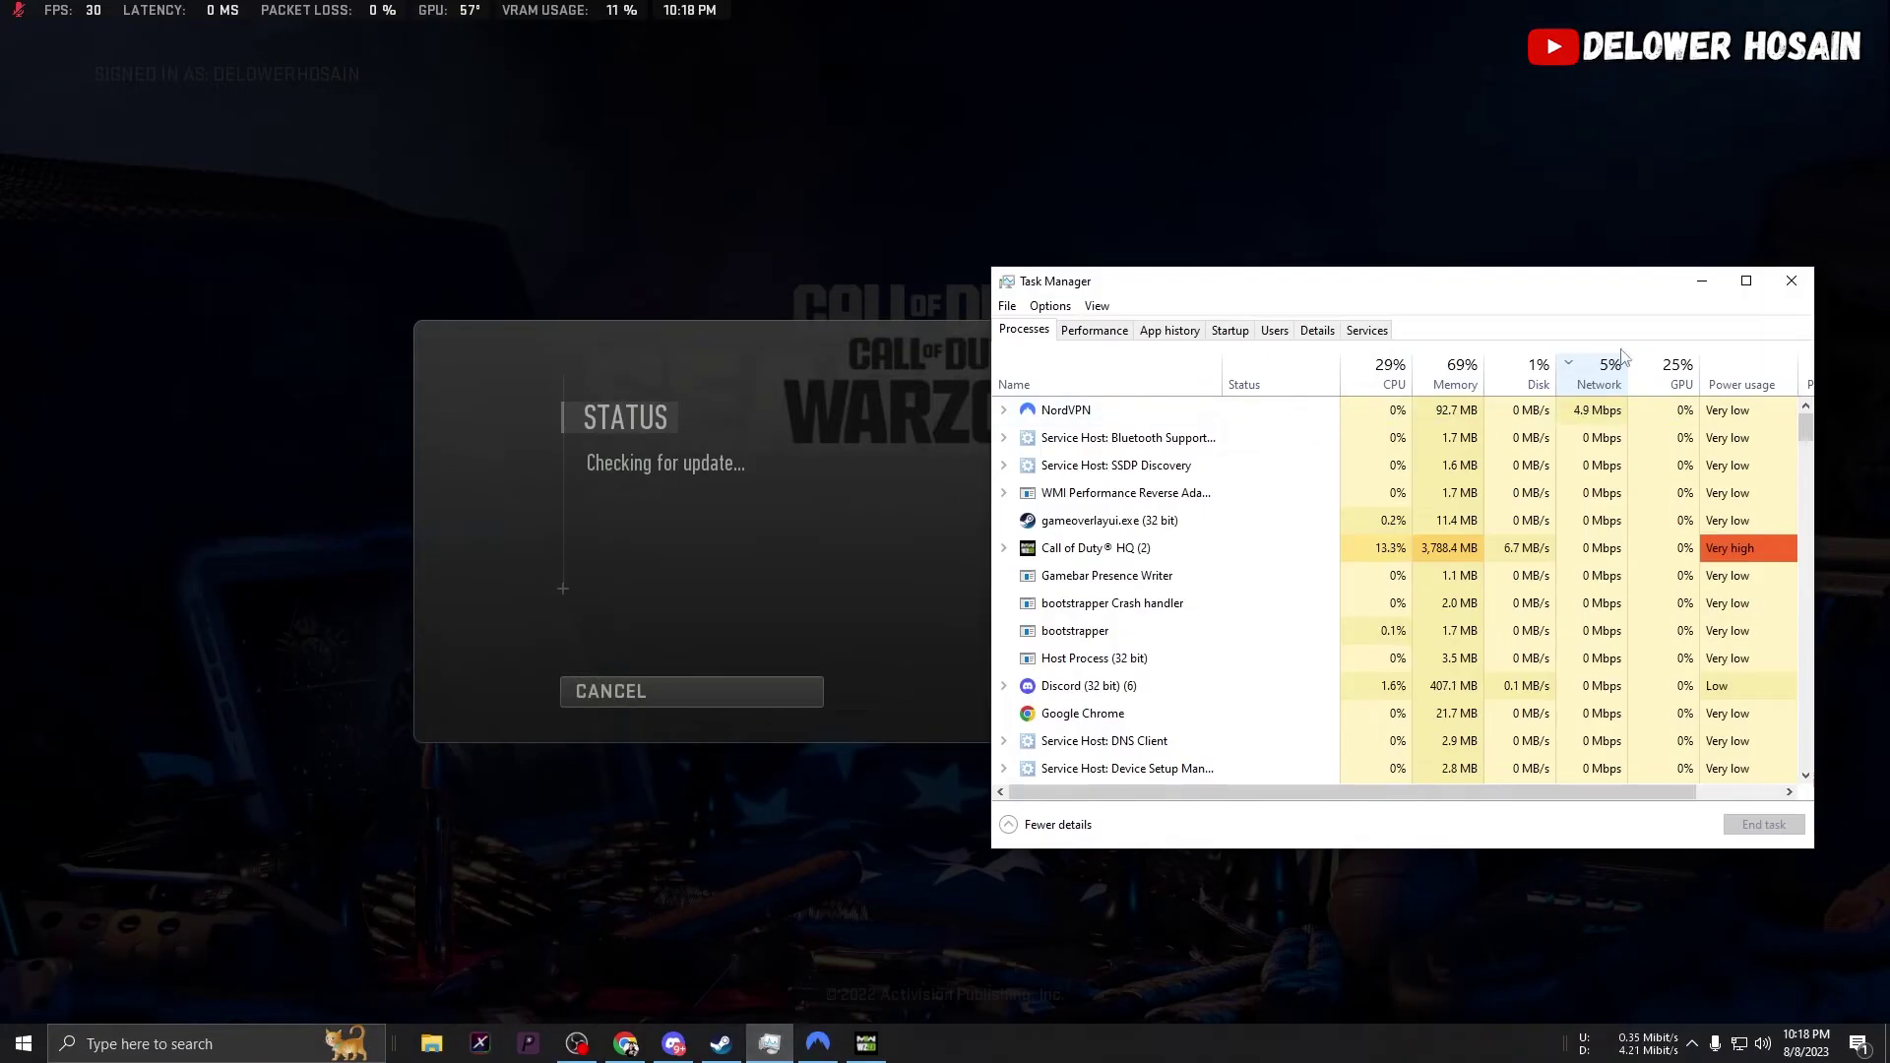
key(alt+Tab)
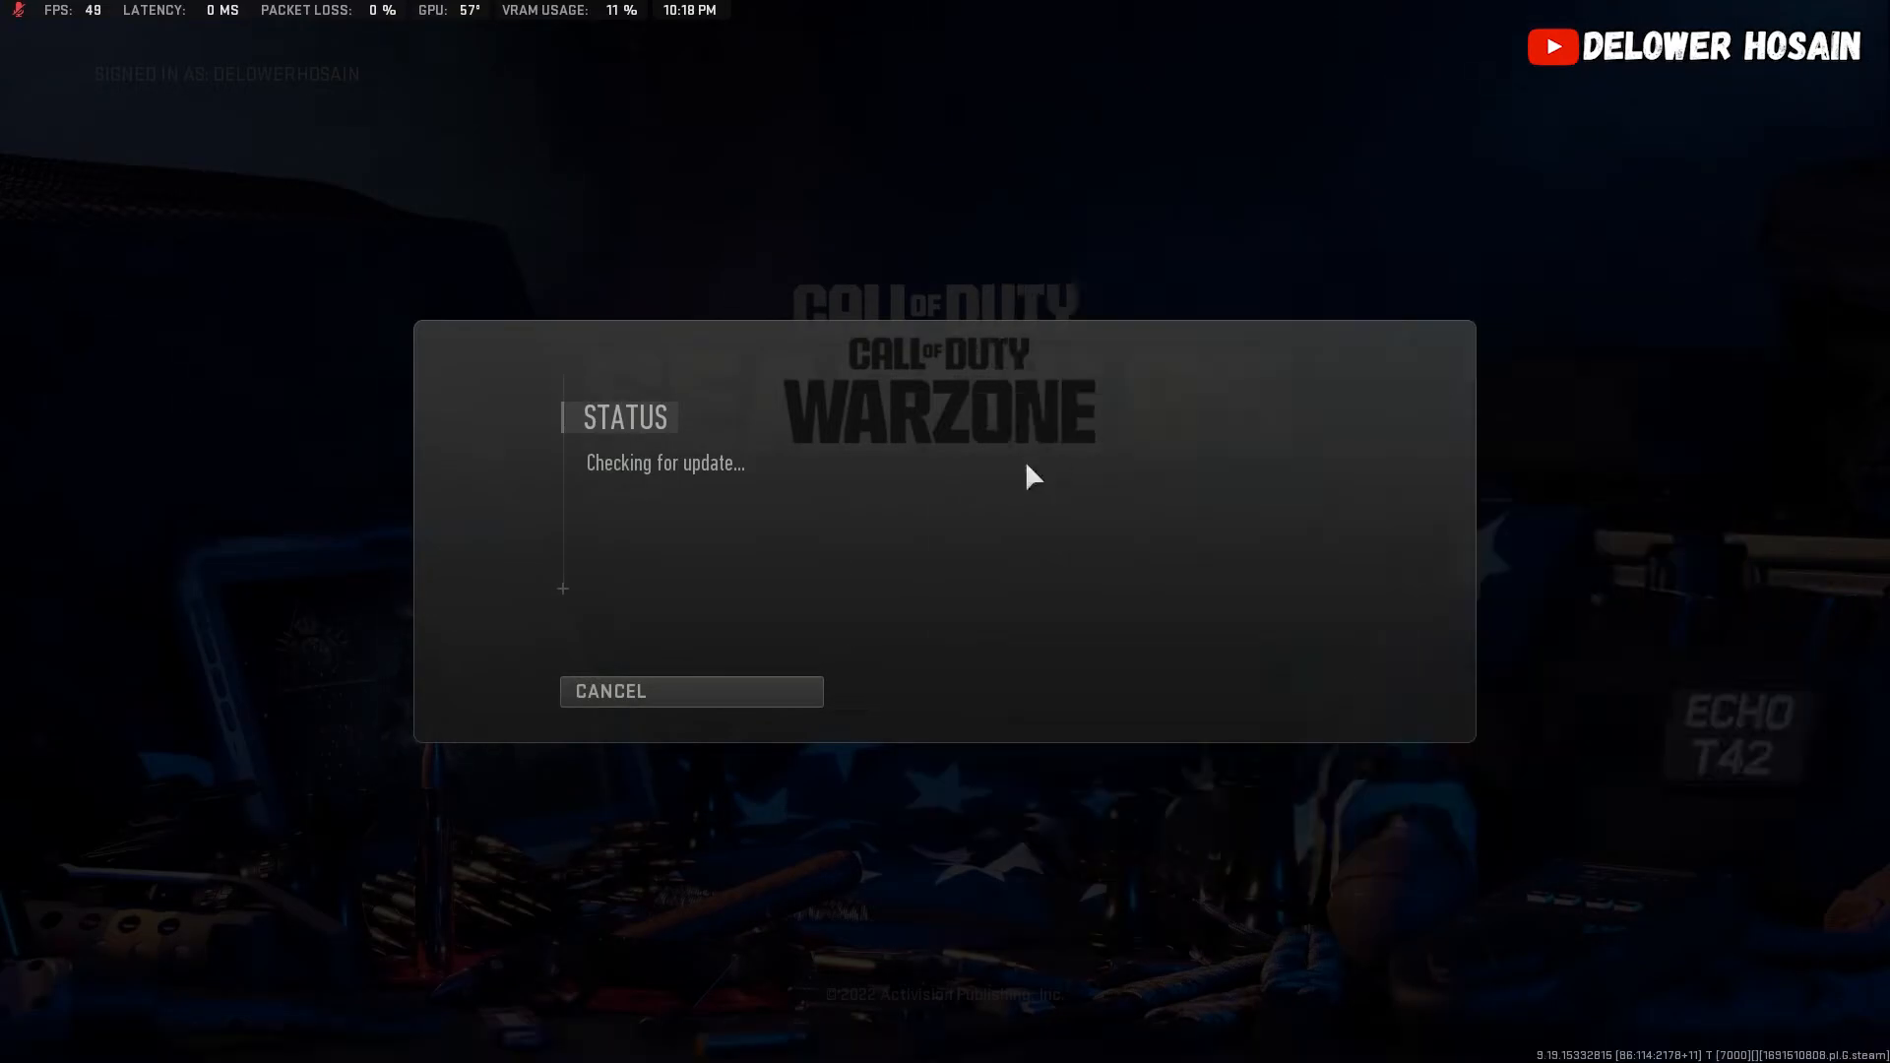
key(super)
key(super)
key(ctrl+shift+Escape)
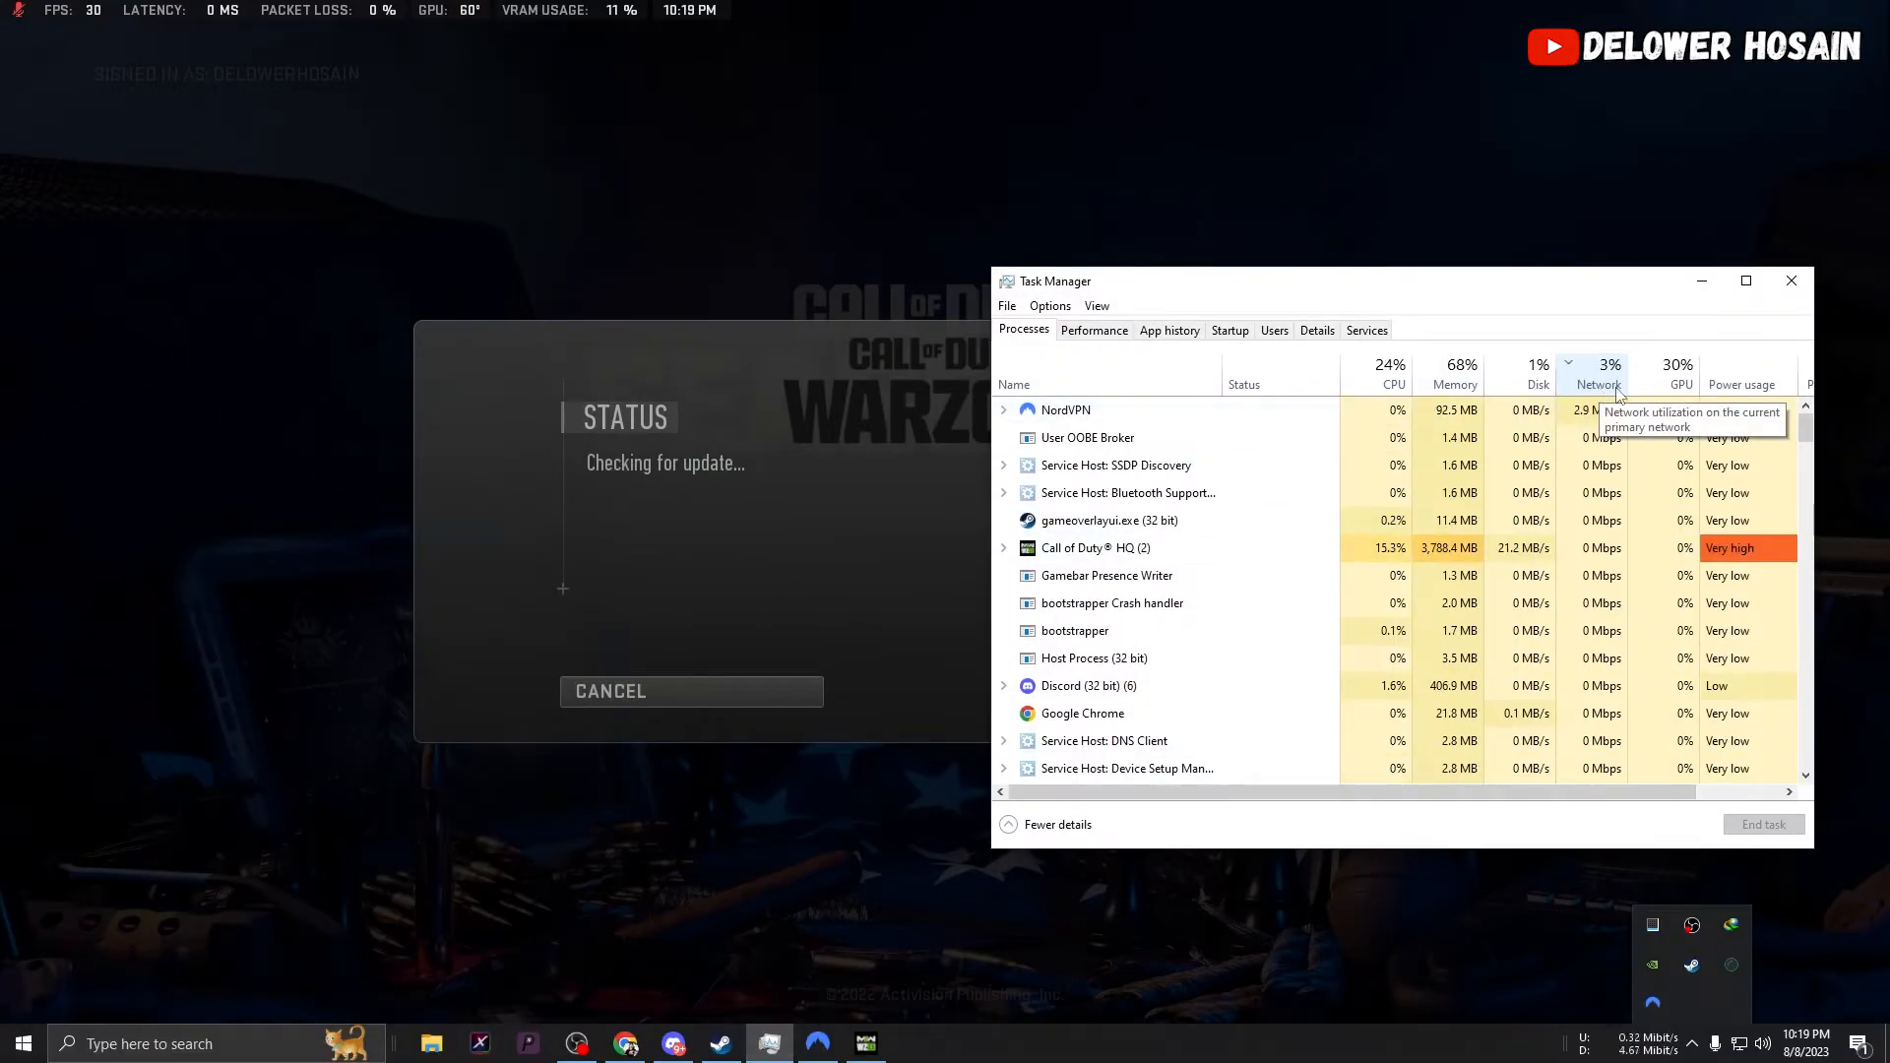
key(alt+Tab)
key(super)
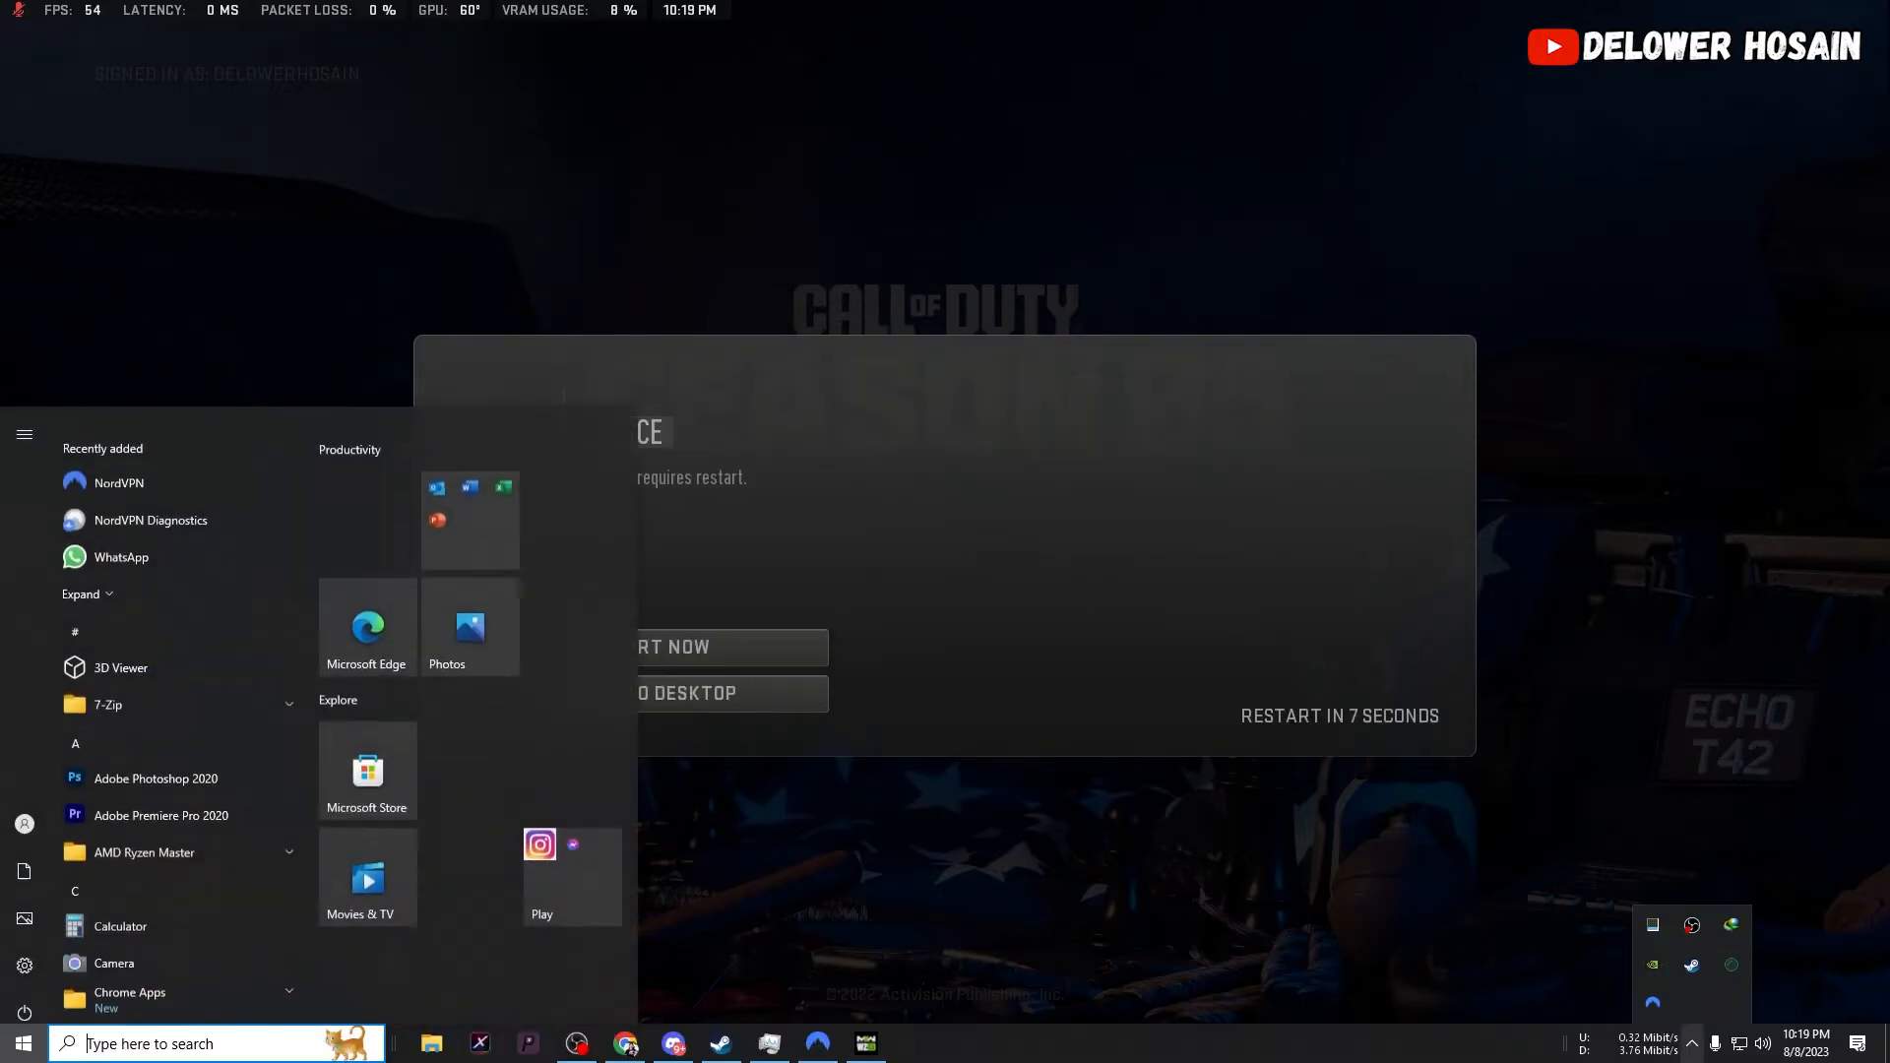
key(Escape)
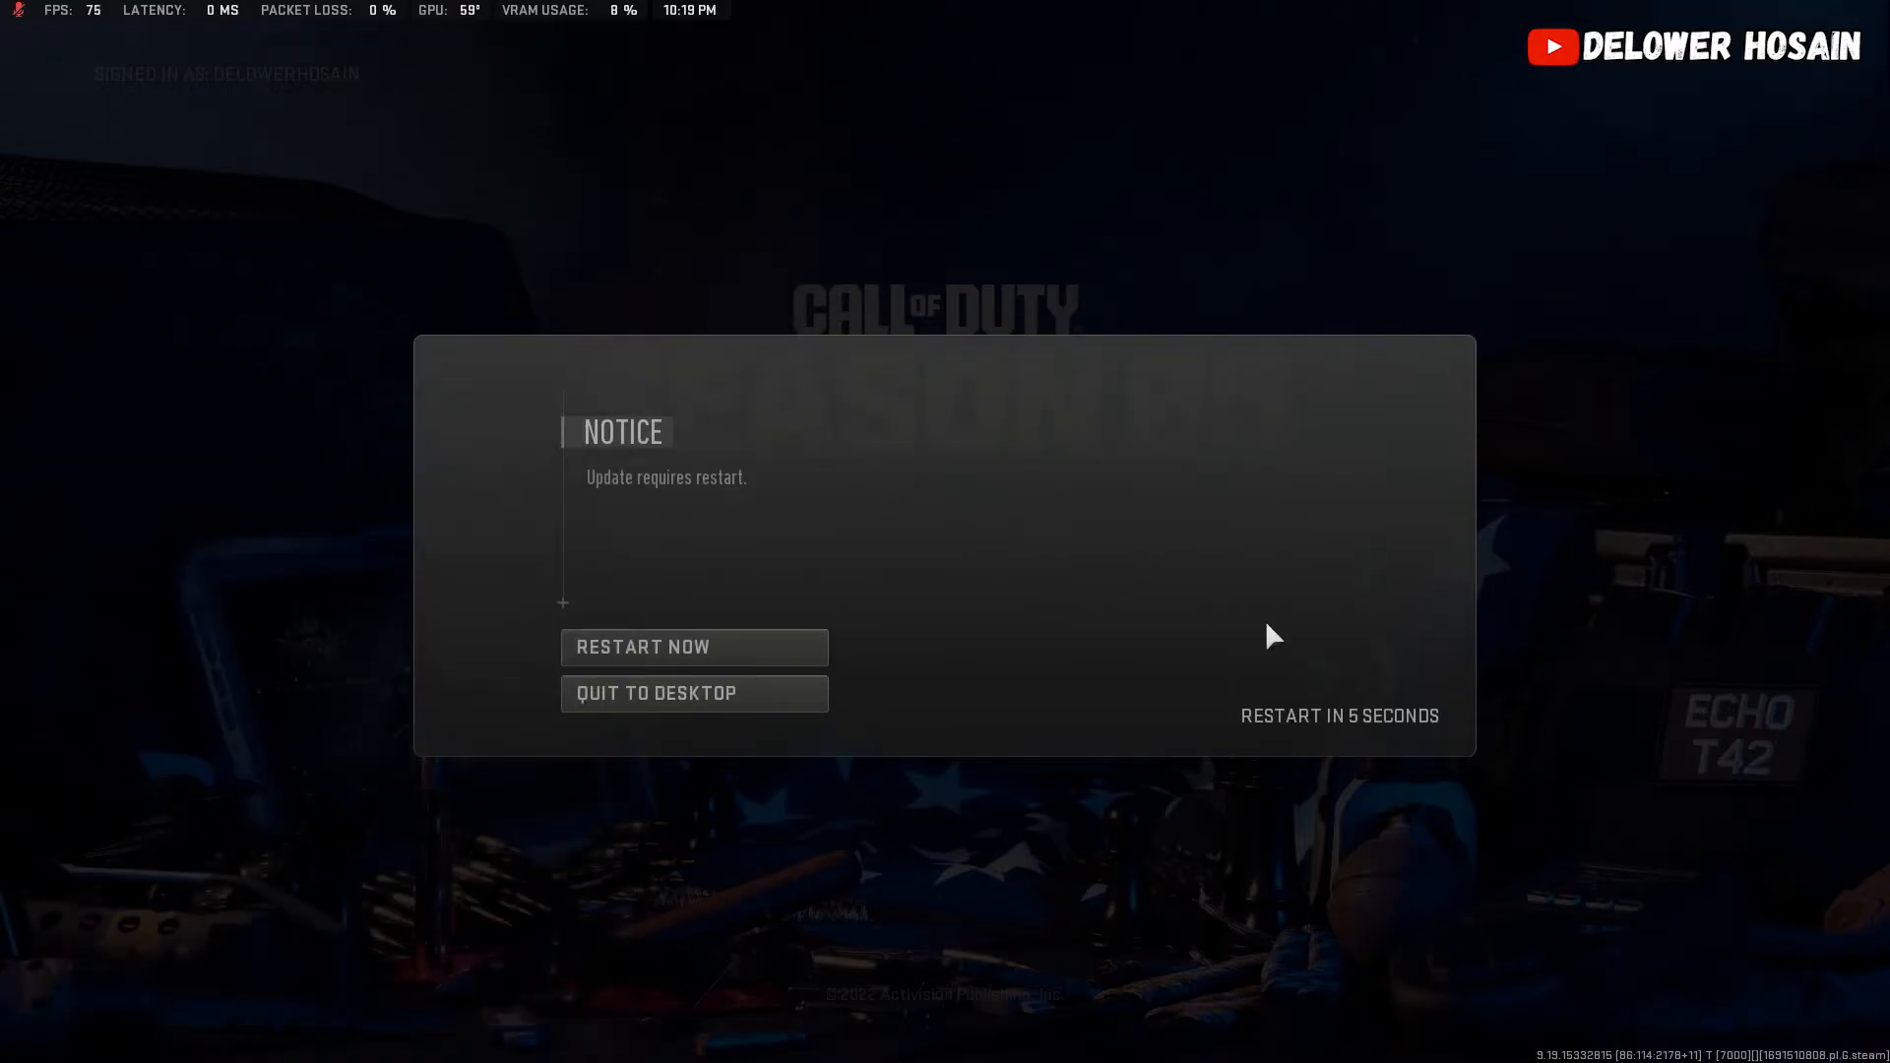